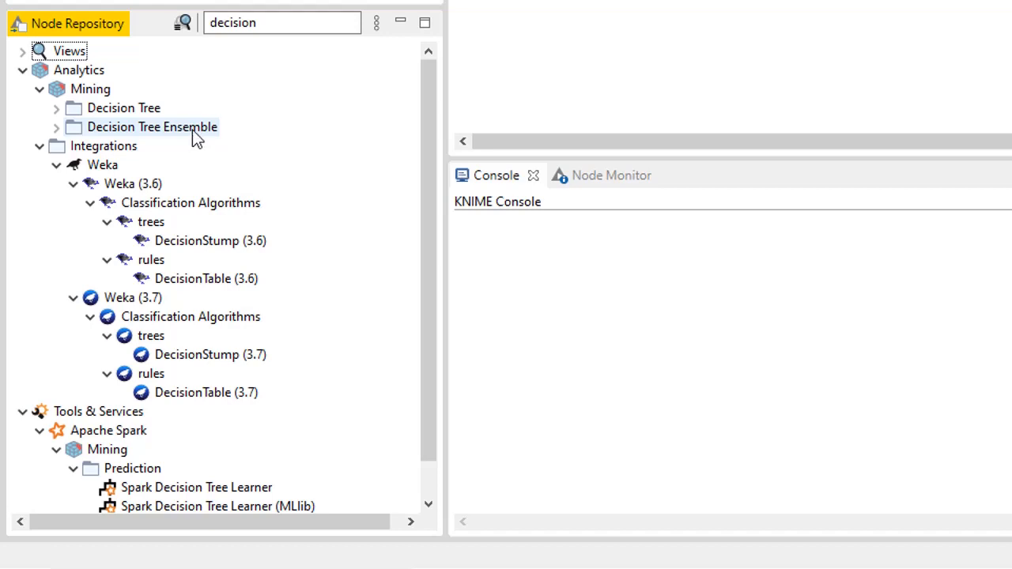
Step: Expand the Decision Tree category under Mining in the node repository
left_click(57, 110)
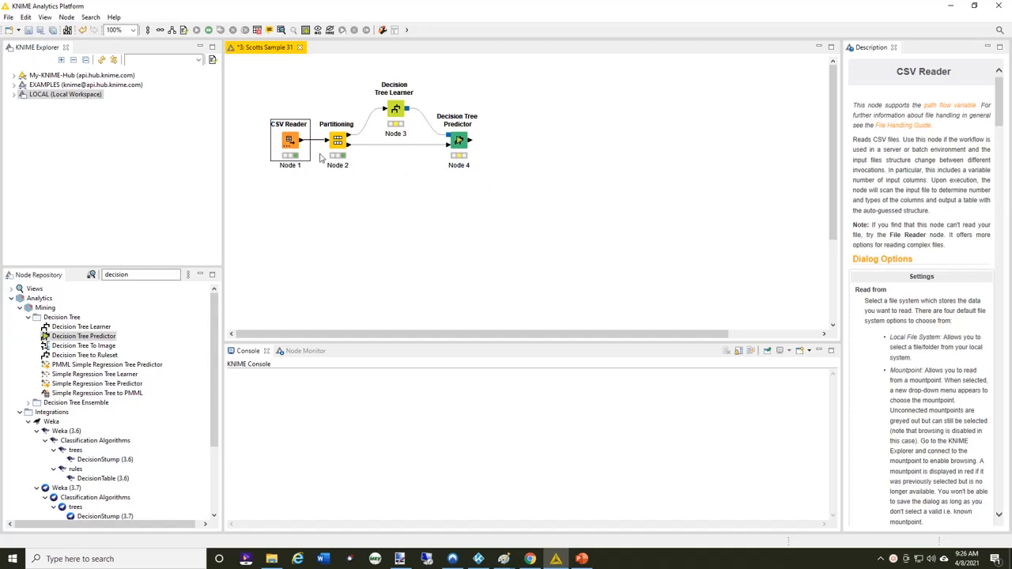
Step: Inspect the CSV Reader's file table and its column specification, selecting the Opportunity Result column, and close the table
right_click(291, 139)
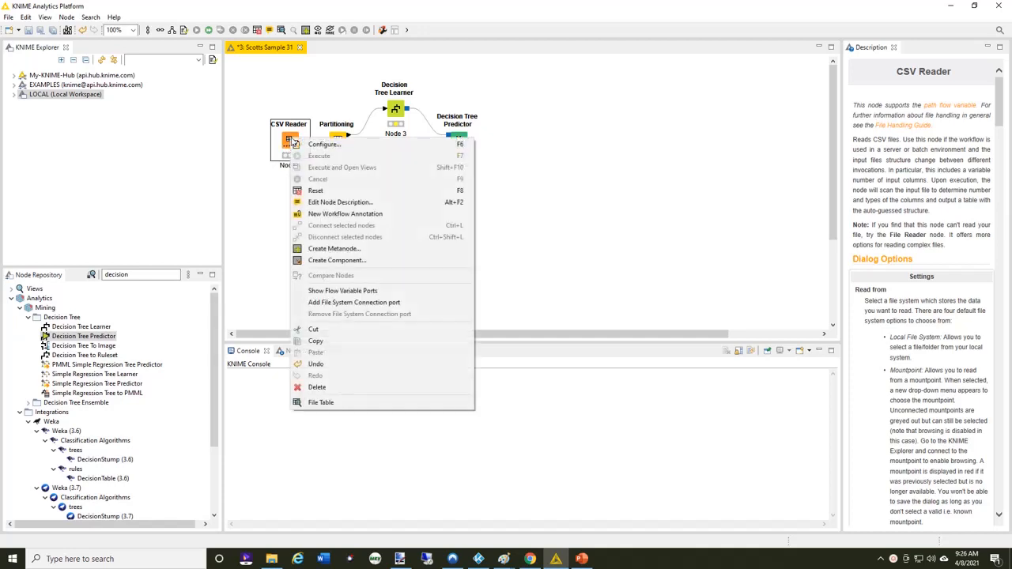
left_click(346, 404)
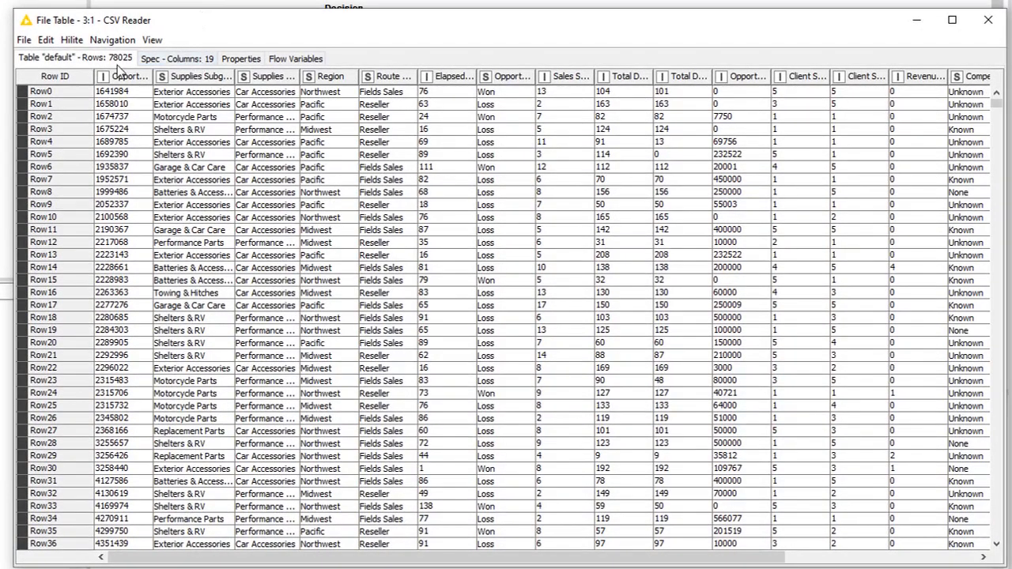
left_click(190, 60)
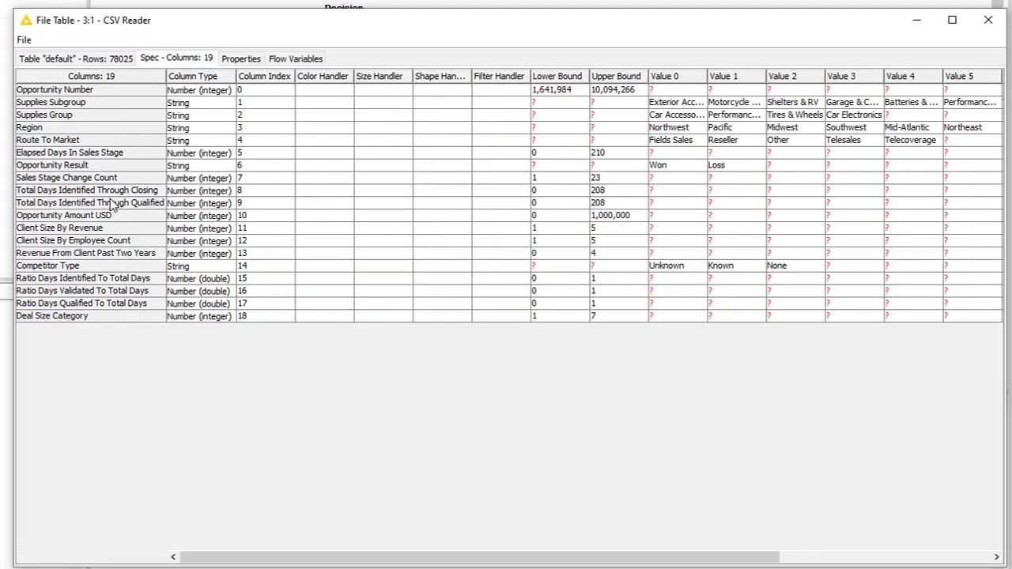
left_click(80, 169)
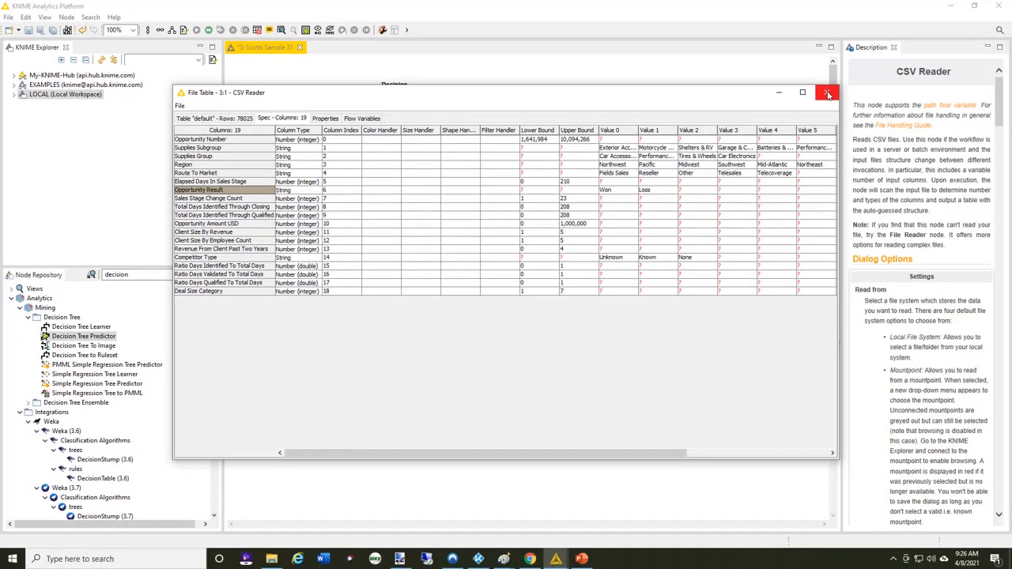
left_click(828, 94)
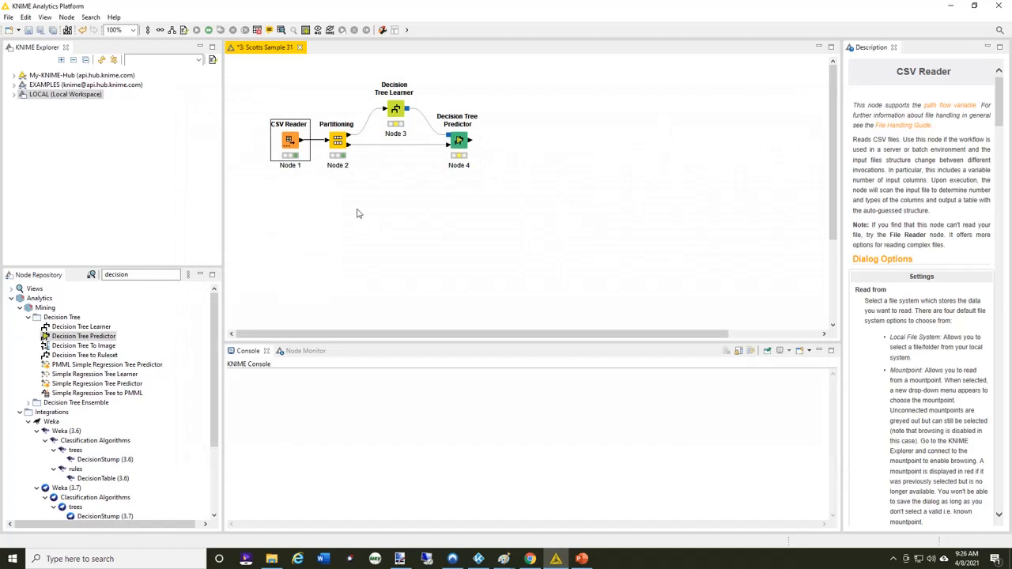
Step: Review the Partitioning node's first-partition size and sampling settings and accept them without changes
left_click(338, 143)
double_click(338, 142)
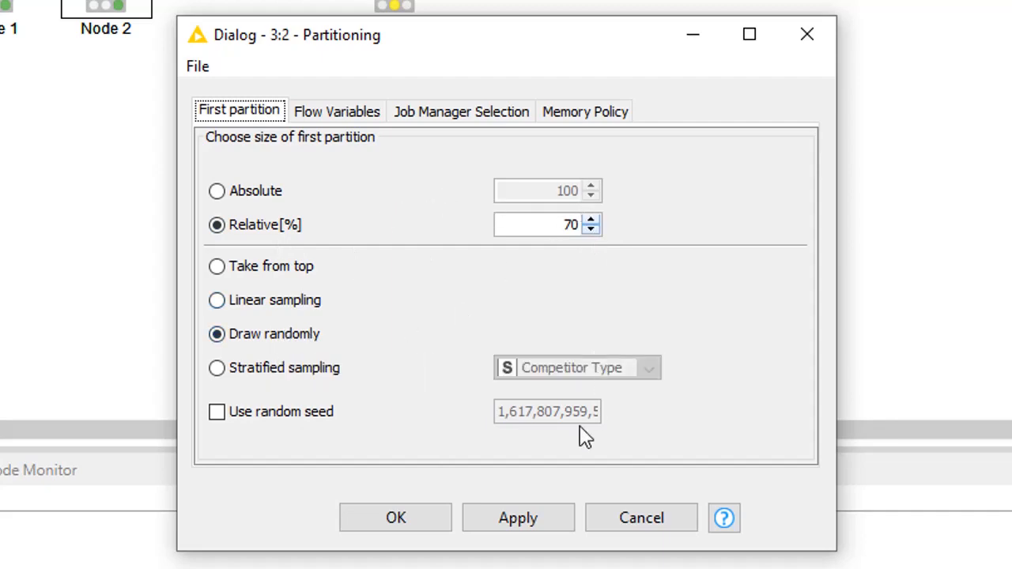
left_click(395, 518)
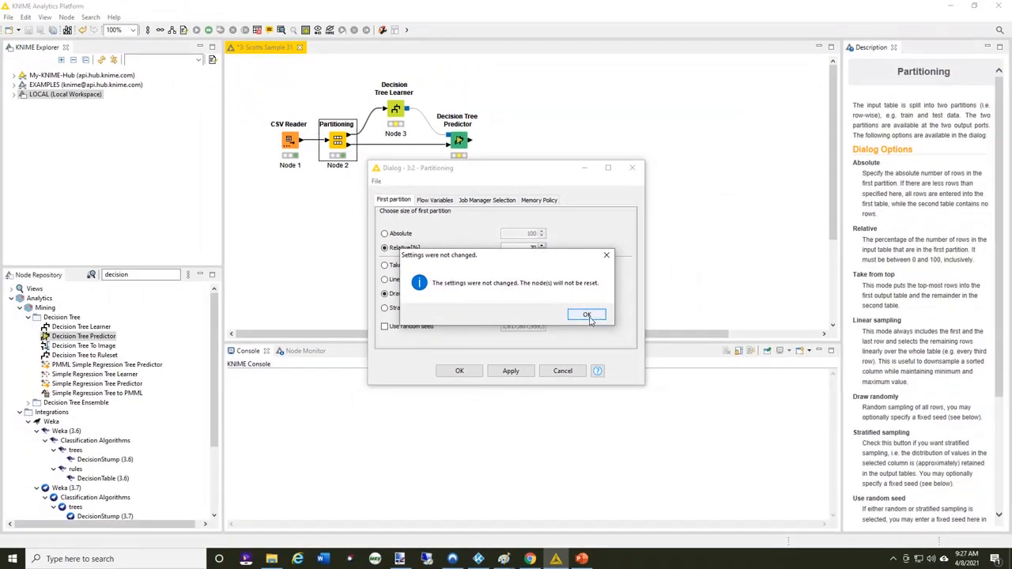
left_click(587, 317)
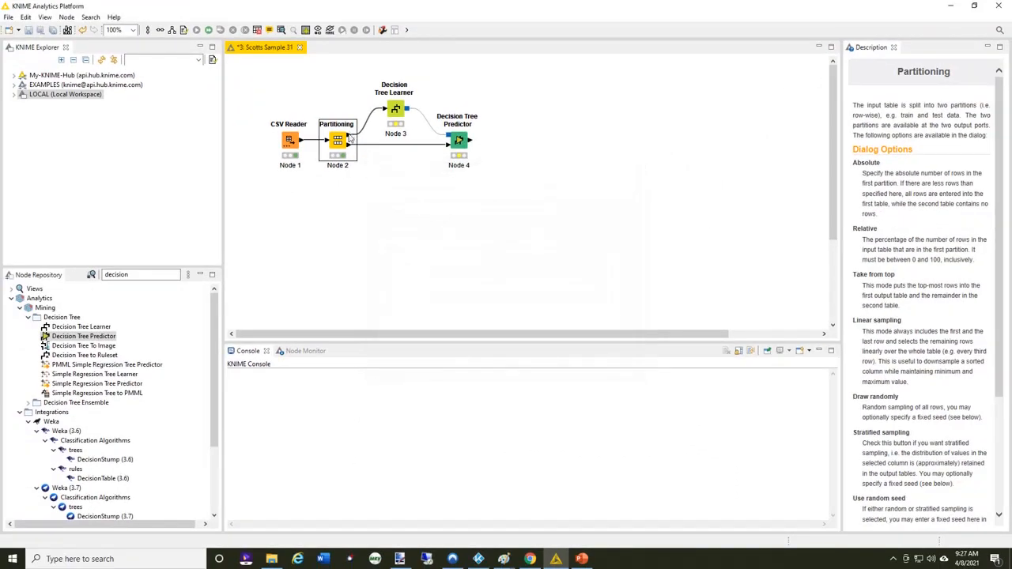
Step: Review the Decision Tree Learner's quality measure choices, pruning methods and PMML settings, keeping Gini index, and cancel the configuration
mouse_move(351, 138)
double_click(395, 113)
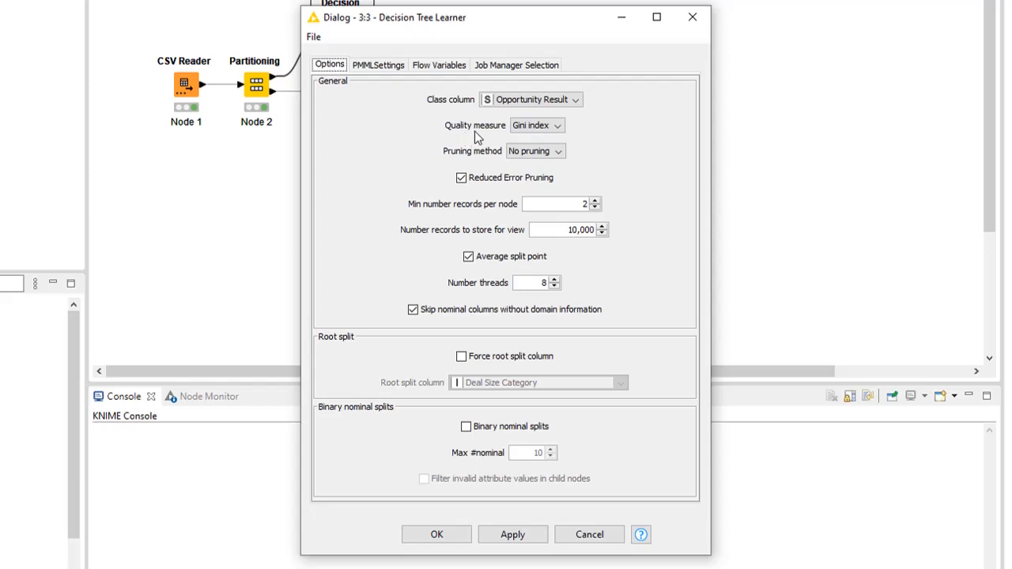
left_click(558, 126)
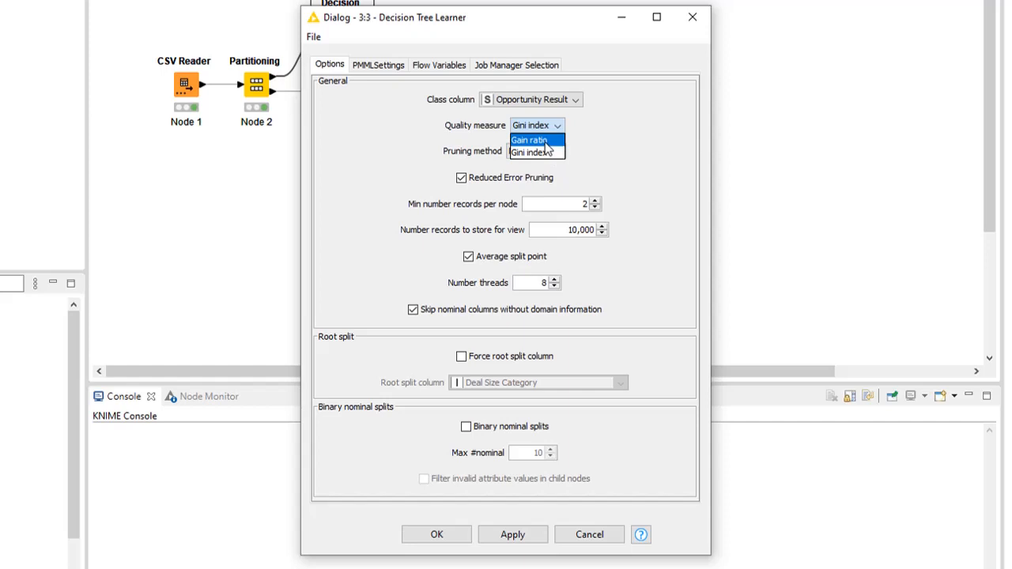
left_click(546, 152)
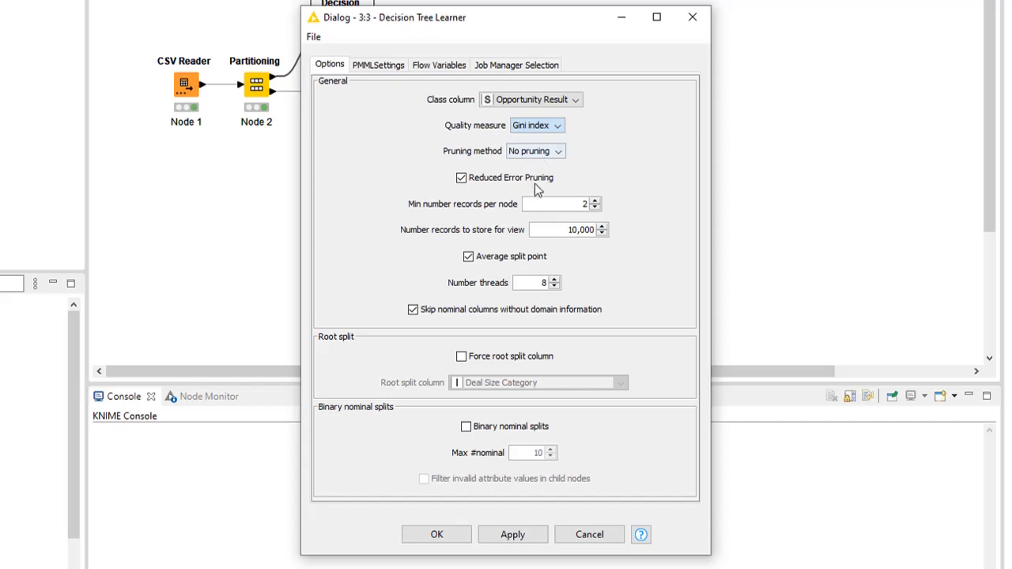
left_click(560, 152)
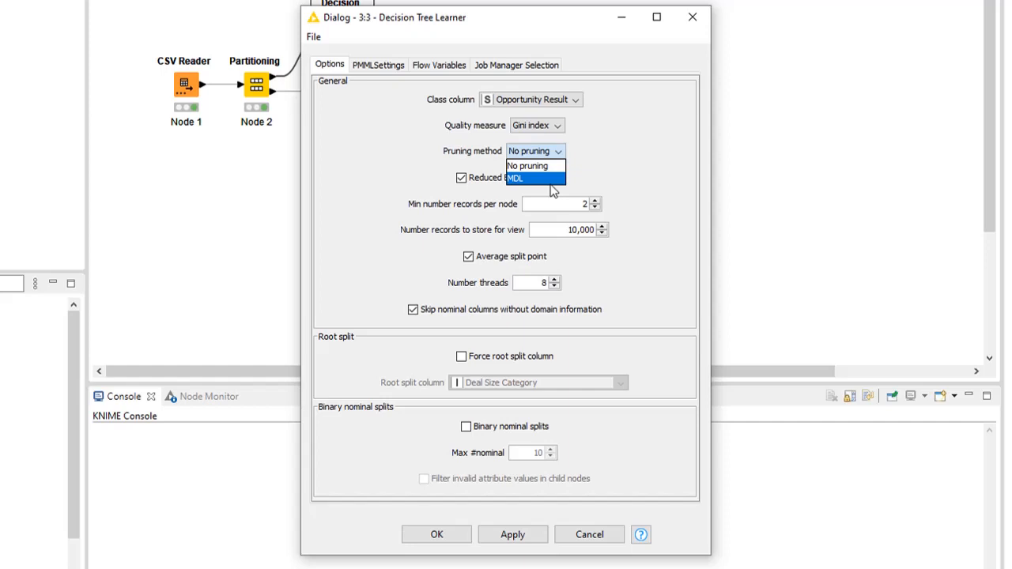
left_click(594, 169)
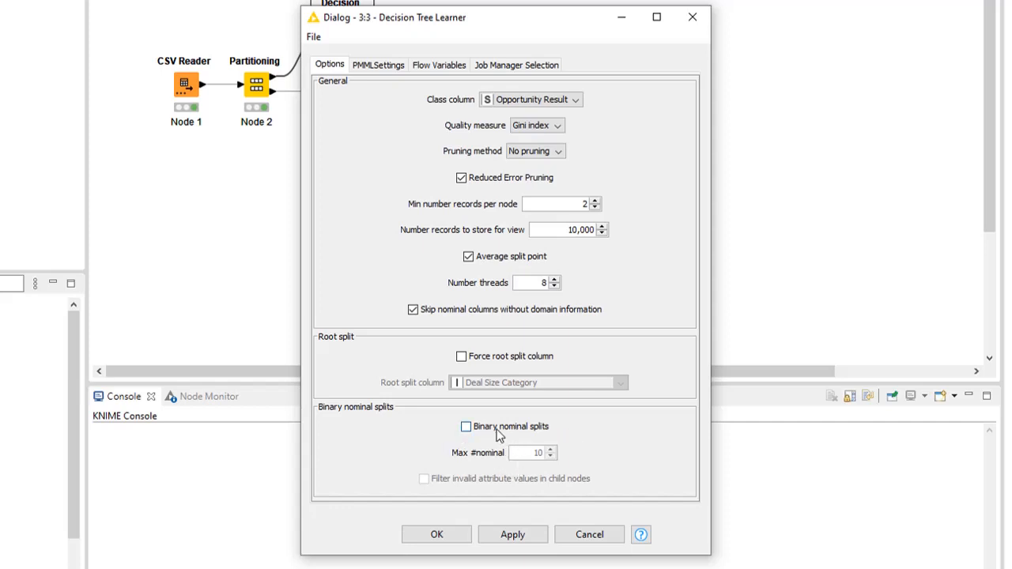
left_click(382, 70)
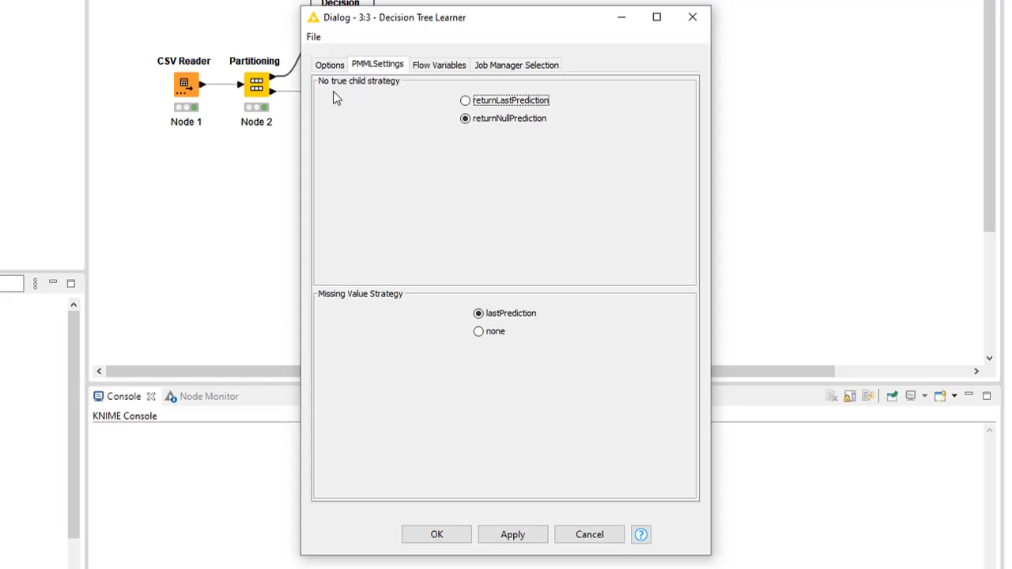
left_click(590, 535)
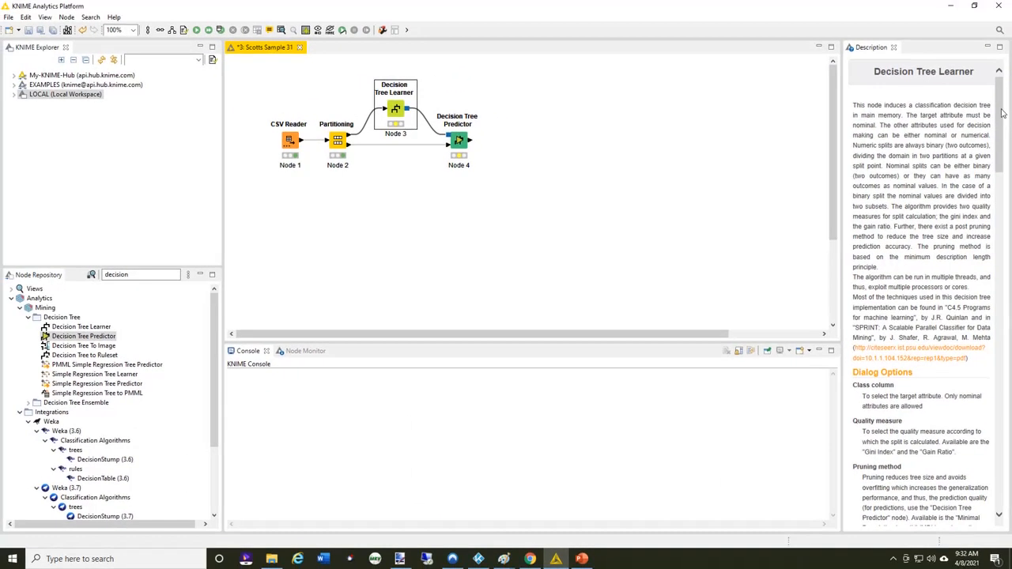
Step: Compare the Decision Tree Learner's description of the no true child and missing value strategies with its PMML settings, and accept the configuration
left_click_drag(1006, 111, 1011, 389)
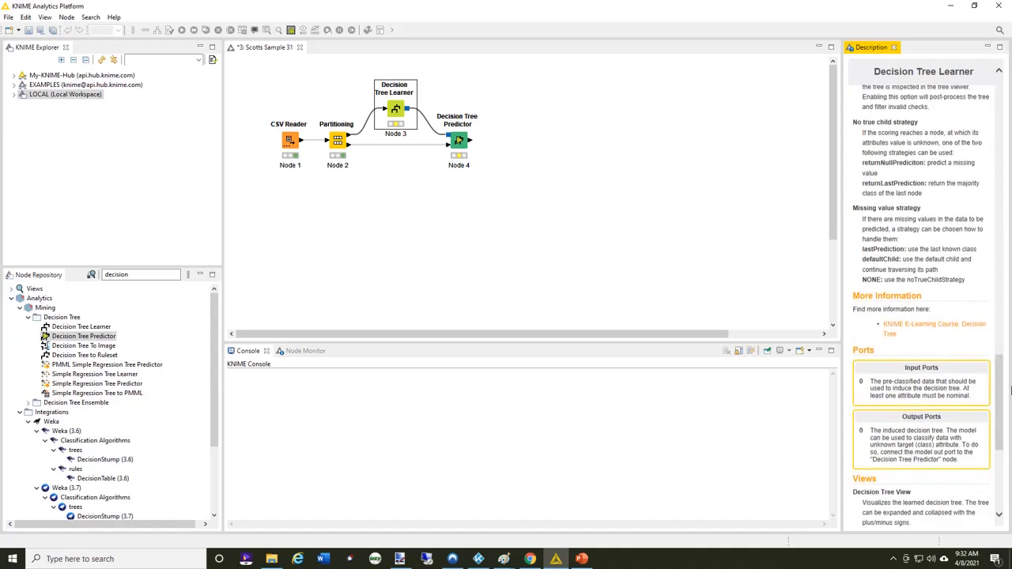
double_click(395, 111)
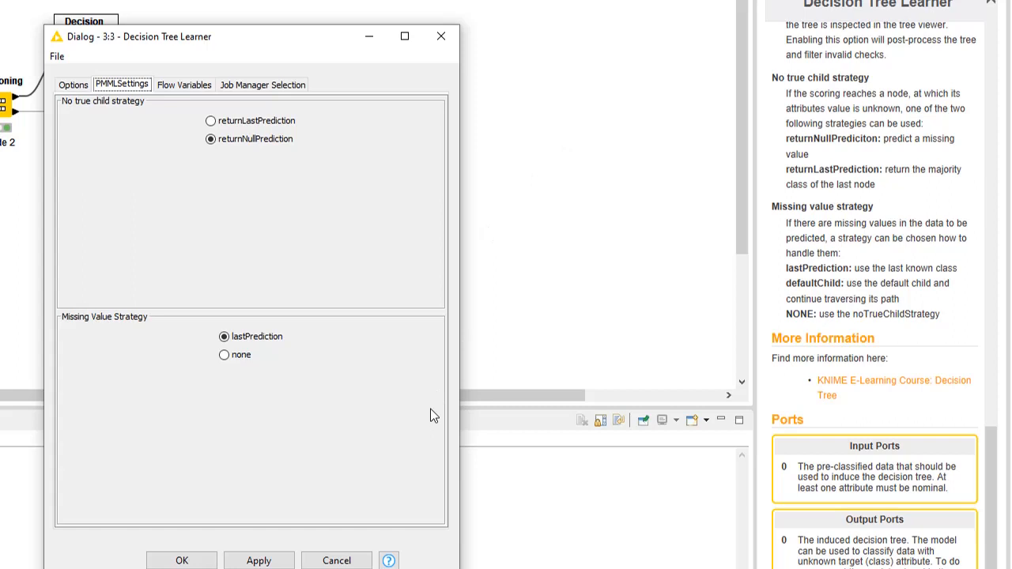
left_click(182, 561)
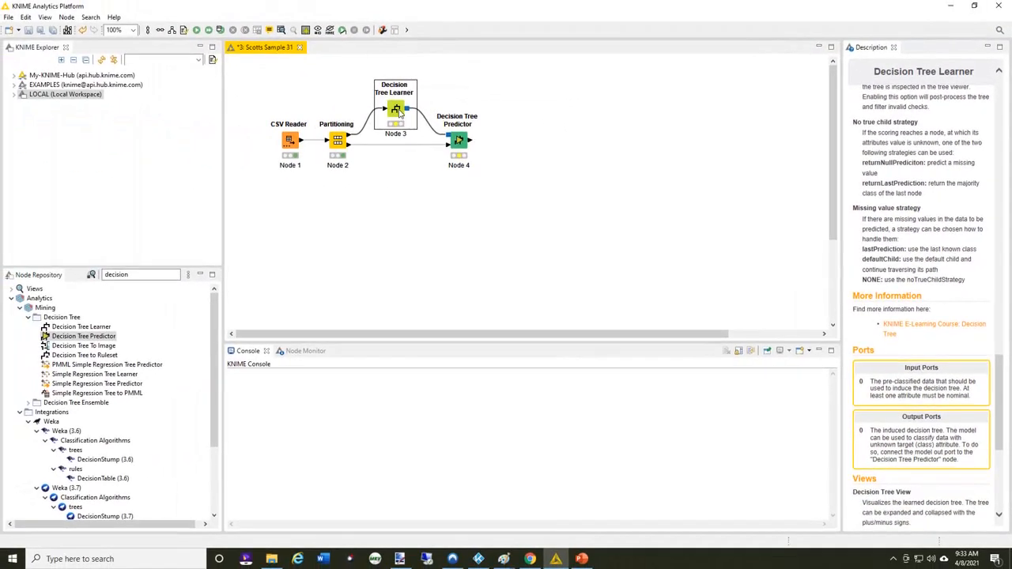
Step: Execute the Decision Tree Learner with its decision tree view opened, and reposition and enlarge the view window
right_click(400, 112)
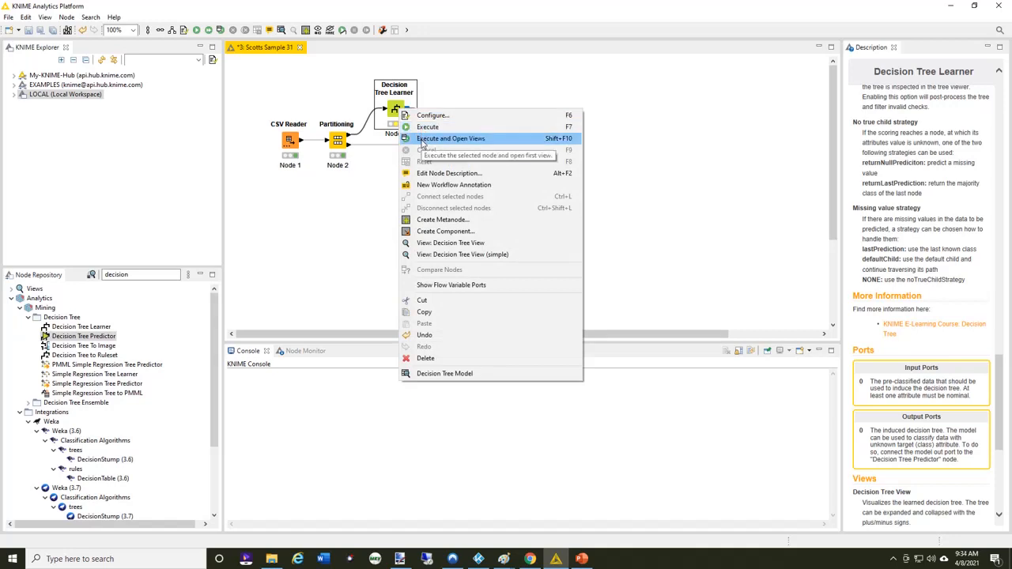
left_click(422, 139)
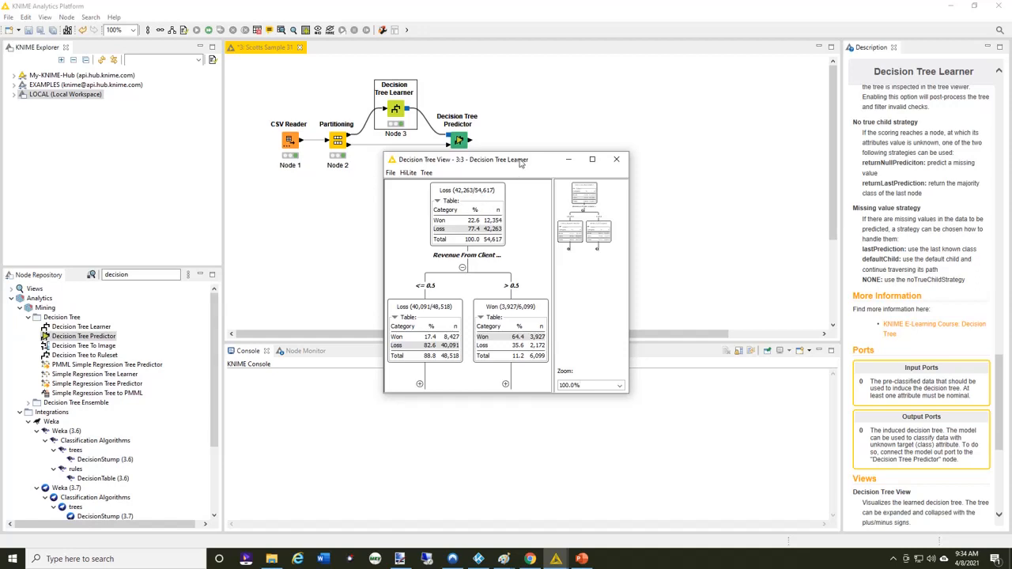
left_click_drag(517, 160, 409, 62)
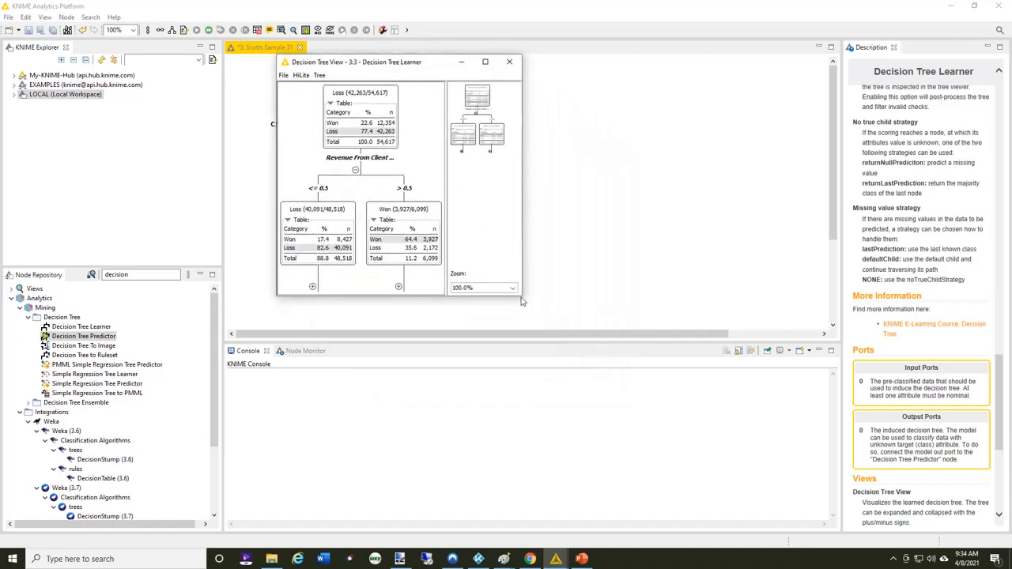
left_click_drag(522, 299, 843, 480)
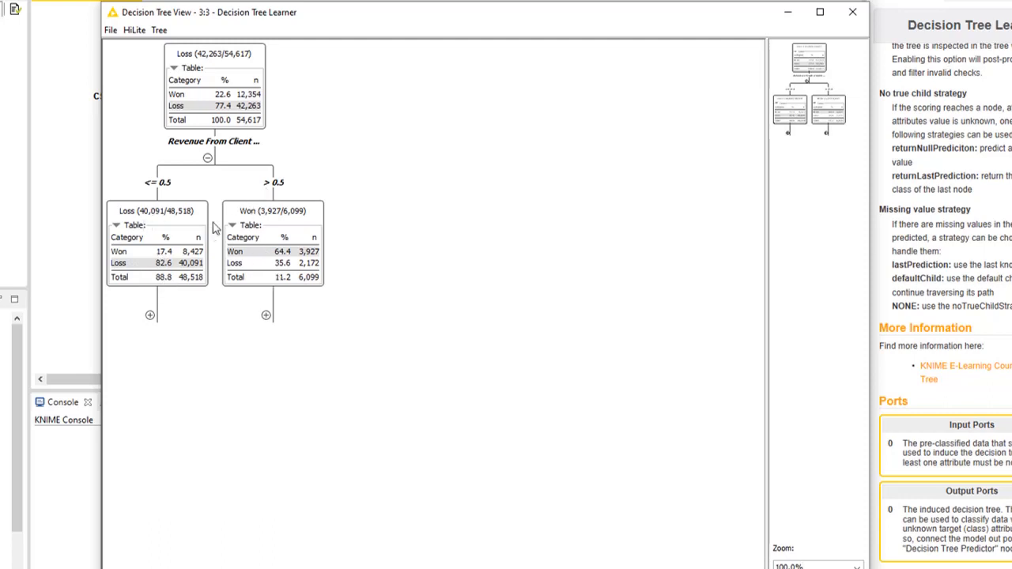
Step: Examine the decision tree by expanding the Revenue > 0.5, Total Days > 10.5, Ratio <= 0.0099 and Fields Sales branches, and close the view
left_click(265, 315)
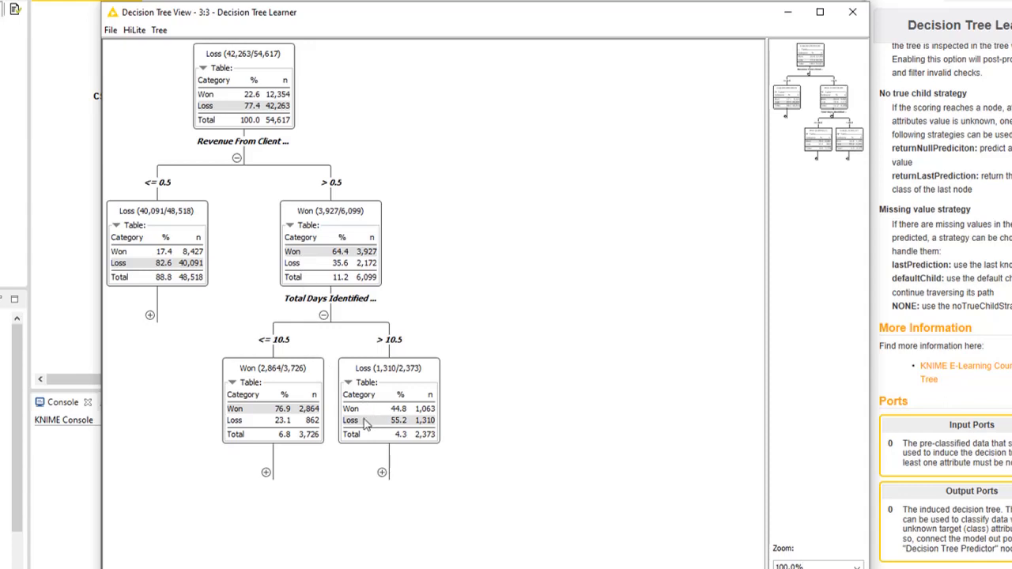
left_click(382, 473)
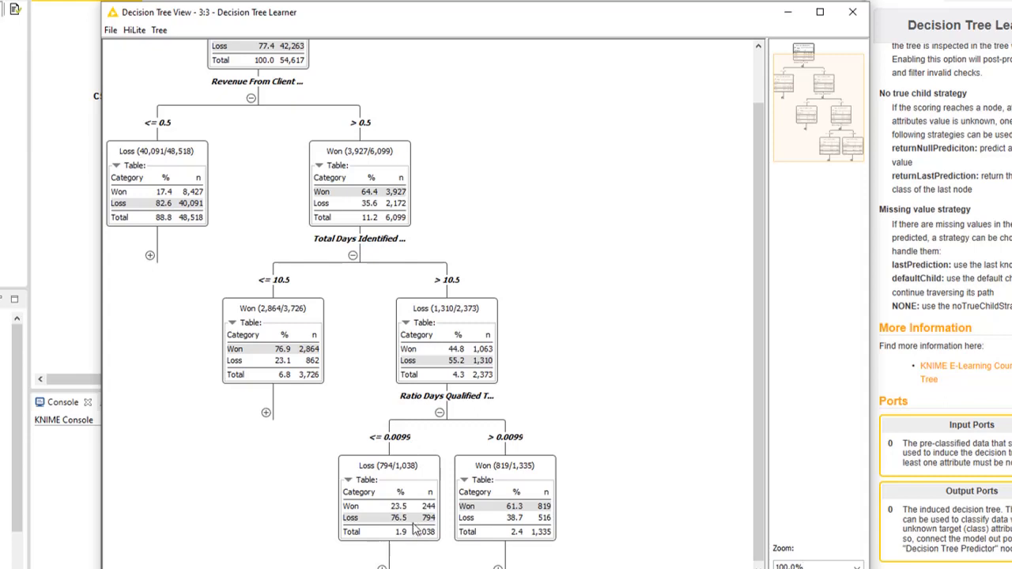
scroll(421, 510, "down", 1)
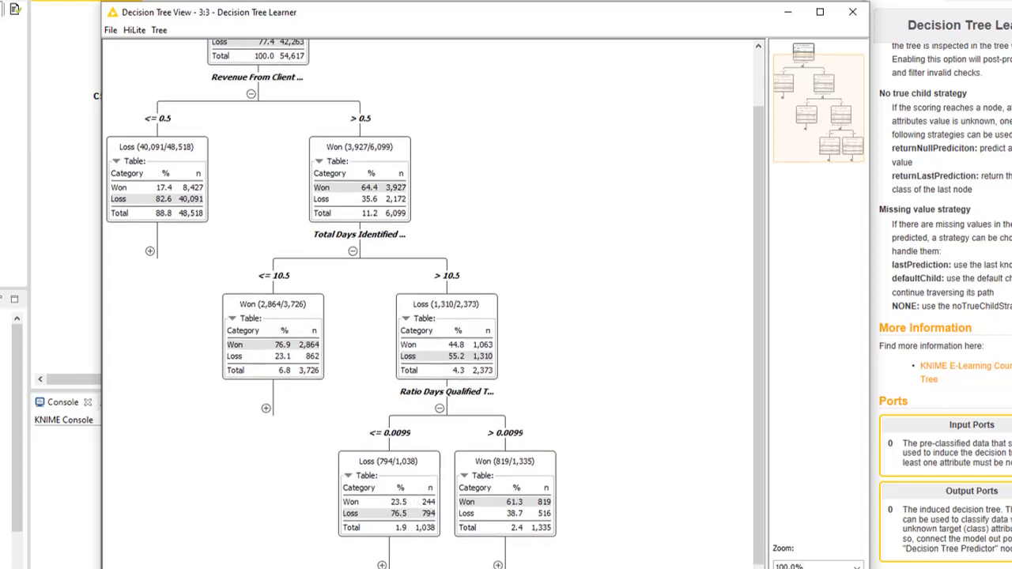
left_click(382, 564)
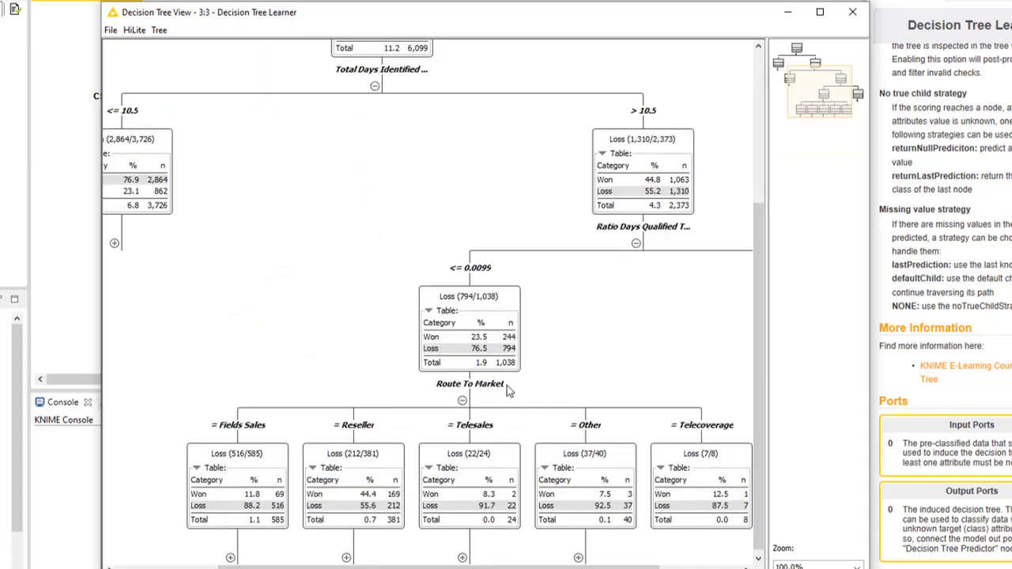
scroll(514, 360, "down", 1)
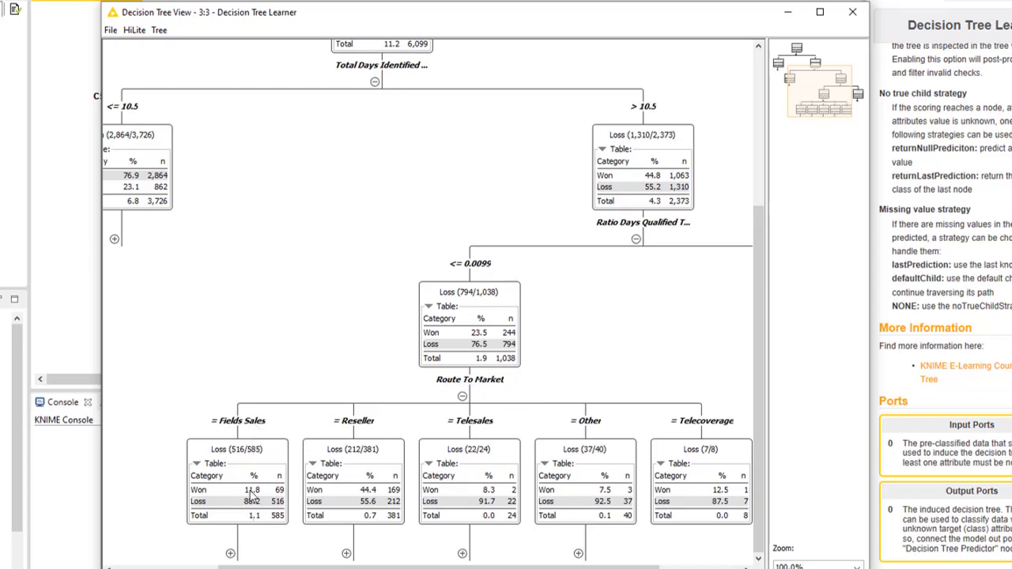
left_click(230, 553)
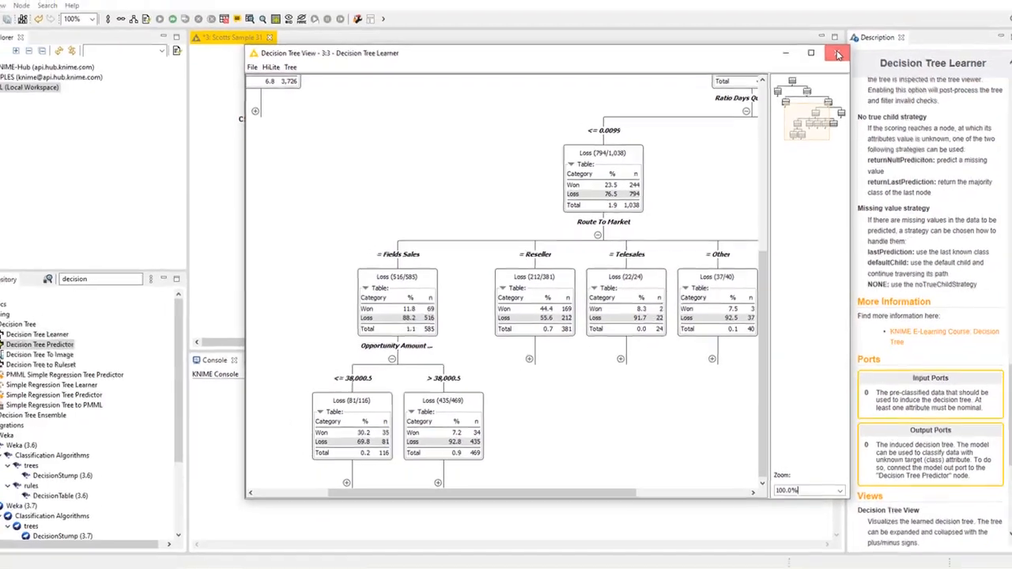
left_click(855, 12)
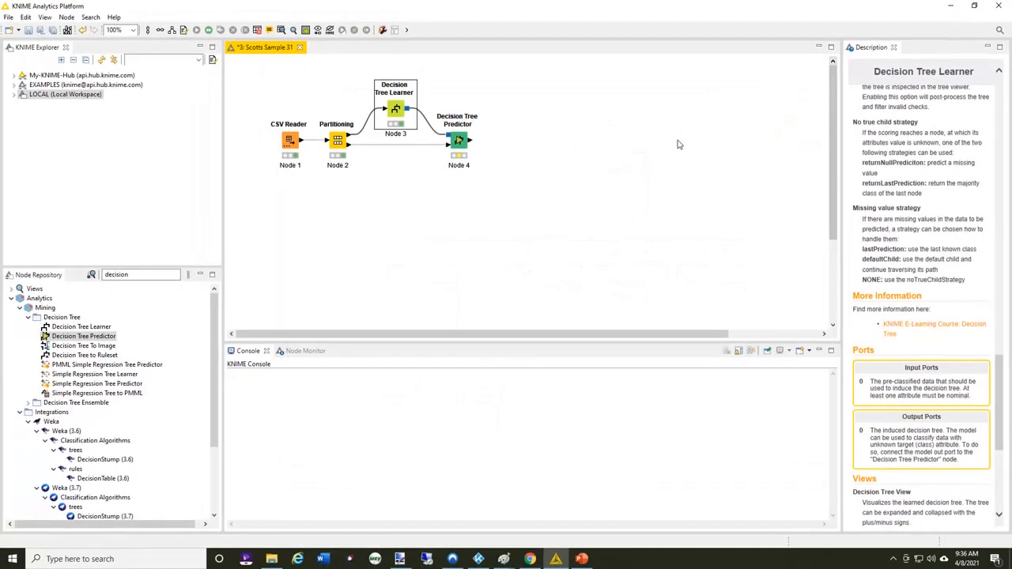
Step: Open the learner's simple decision tree view and expand the Revenue > 0.5, Total Days > 10.5 and Ratio Days > 0.0099 branches
right_click(397, 108)
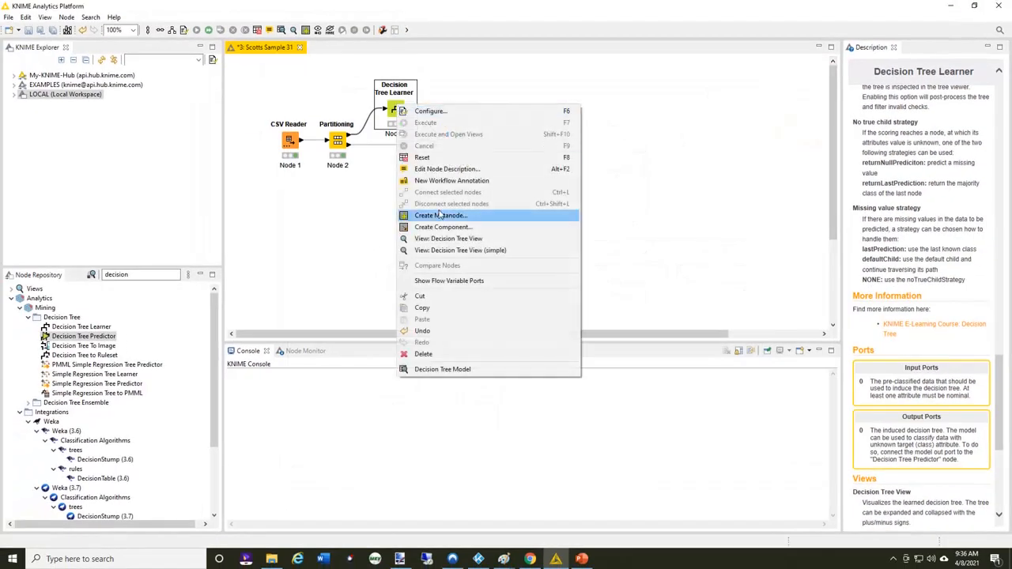
left_click(466, 251)
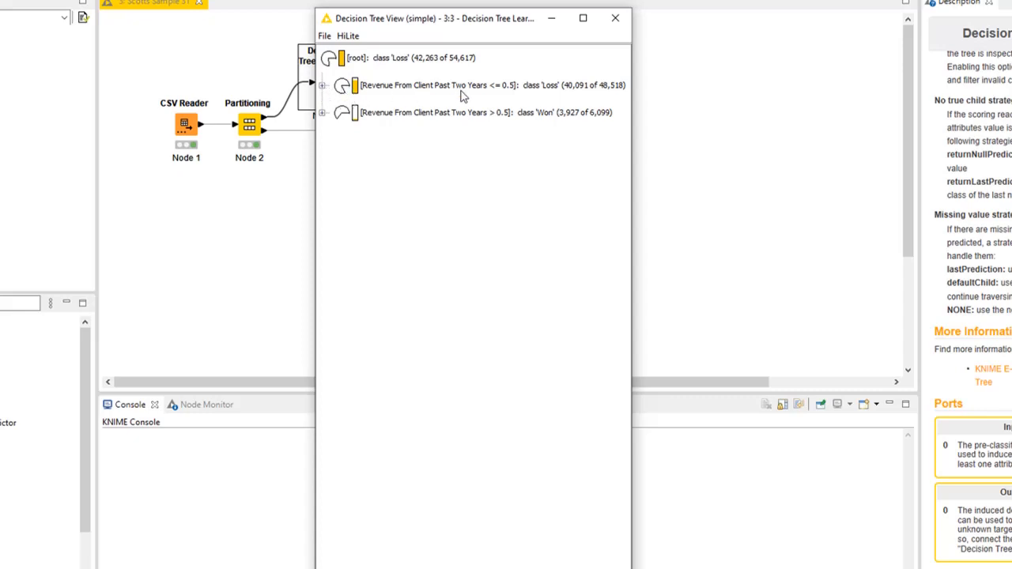
left_click(323, 114)
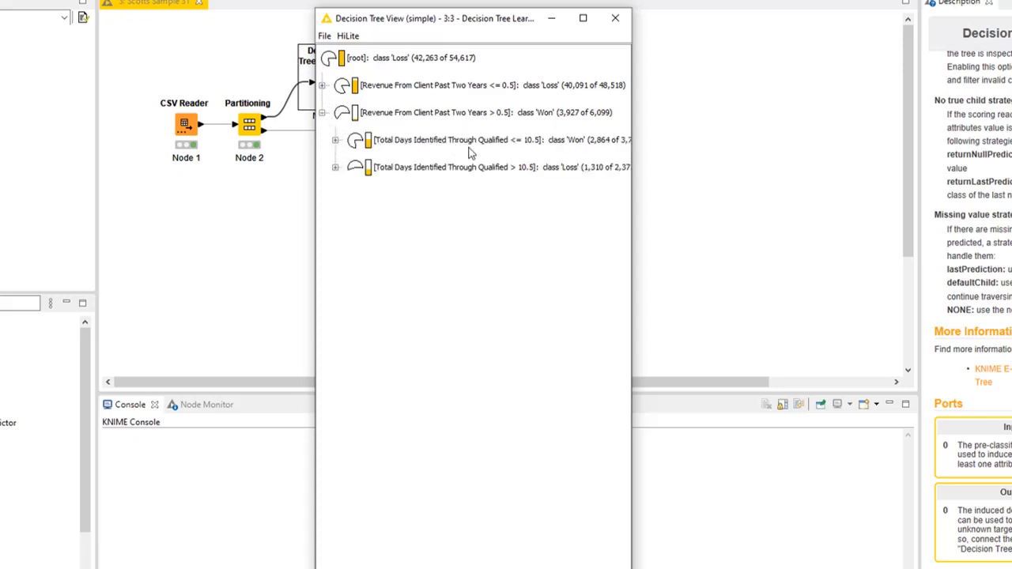
left_click(335, 168)
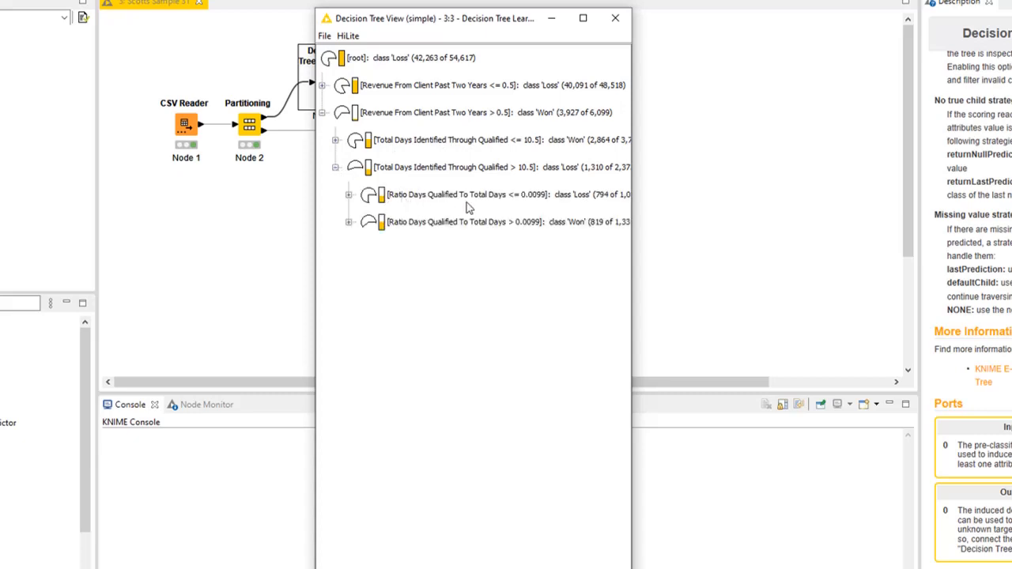
left_click(349, 223)
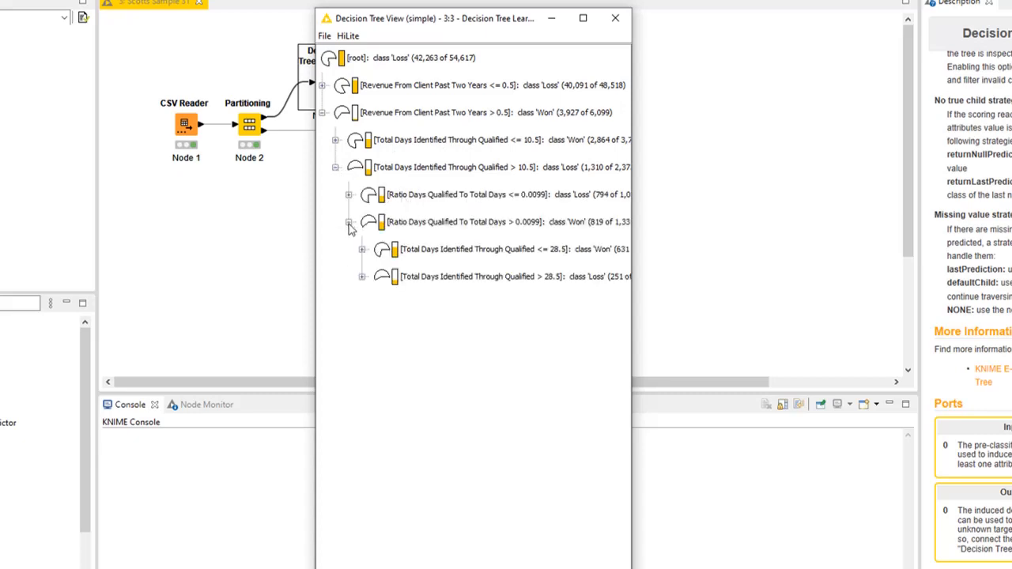
Step: Examine the simple tree by expanding the Total Days > 28.5 and Opportunity Amount USD > 82,000 branches, and close the view
left_click(361, 277)
left_click(375, 331)
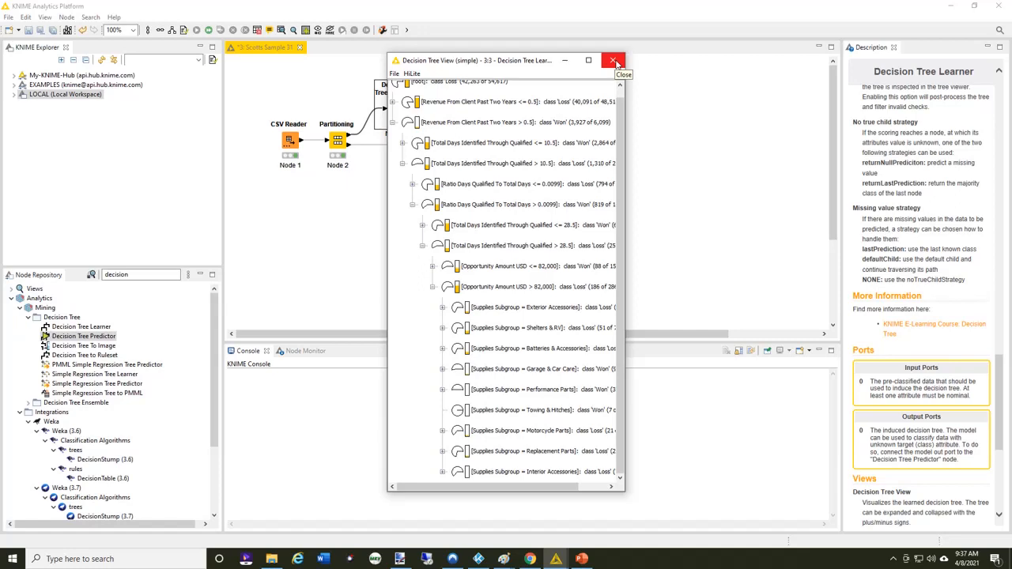
left_click(614, 61)
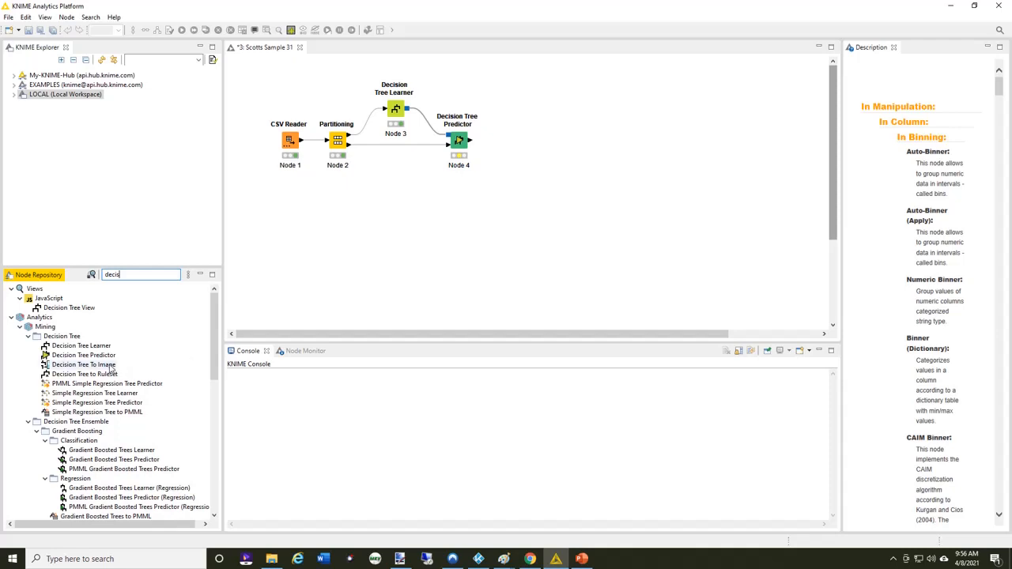
Step: Add a Decision Tree To Image node fed by the Decision Tree Learner's model, and review its image settings without changing them
left_click(83, 365)
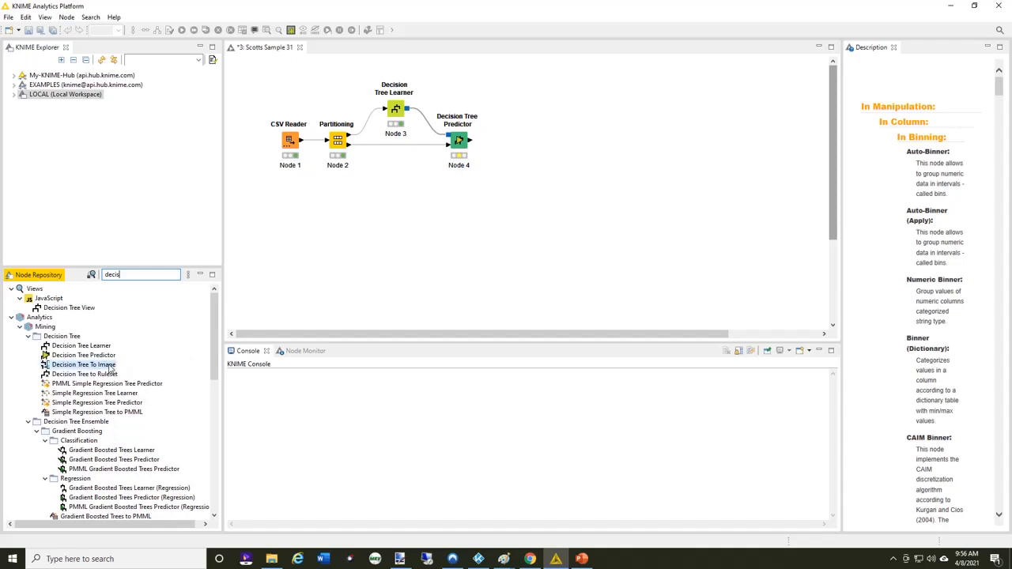
left_click_drag(111, 368, 521, 86)
left_click_drag(409, 112, 527, 82)
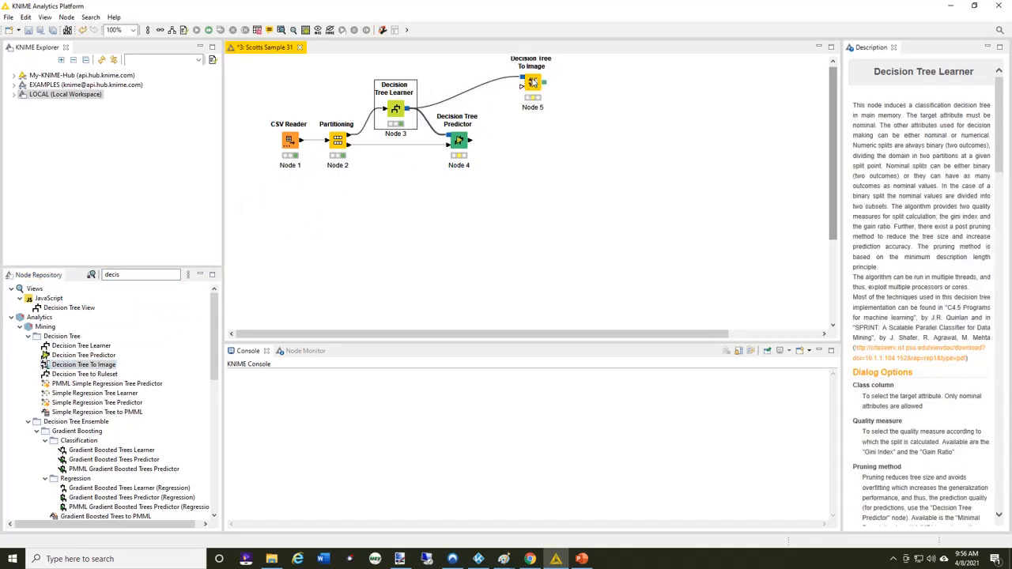
double_click(533, 82)
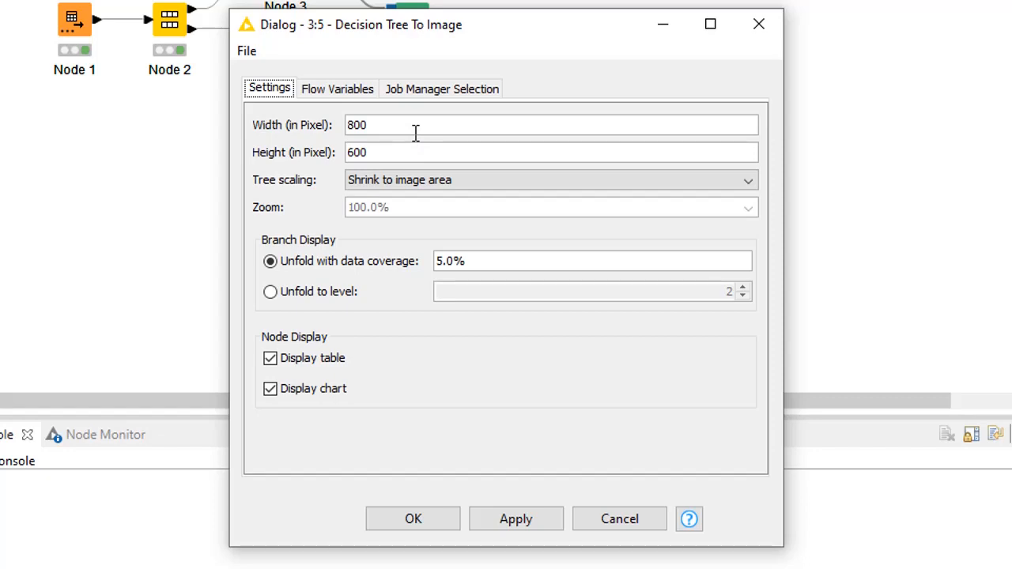
left_click(624, 518)
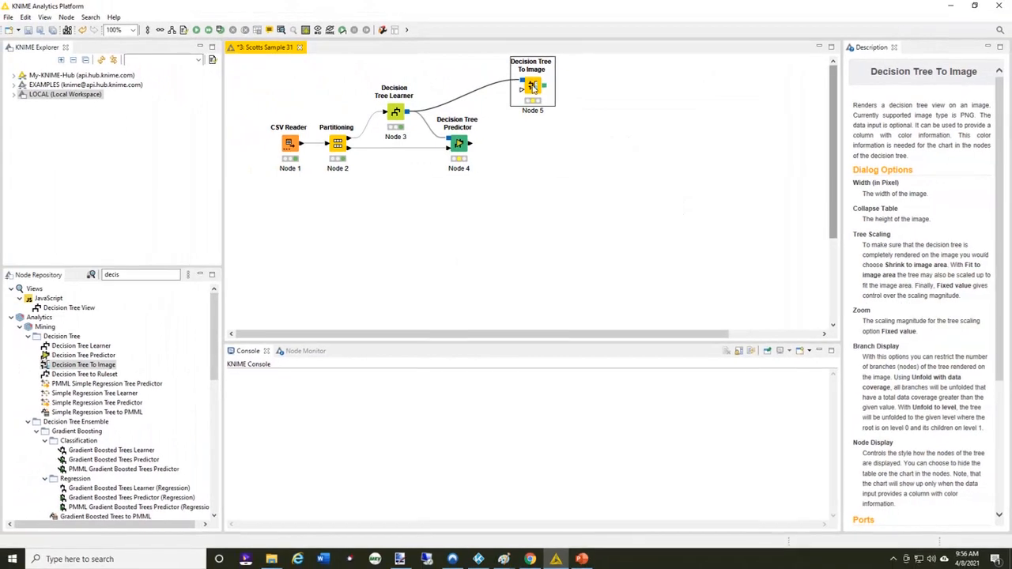
Step: Execute the Decision Tree To Image node with its view opened, look over the rendered tree image, and close it
right_click(533, 87)
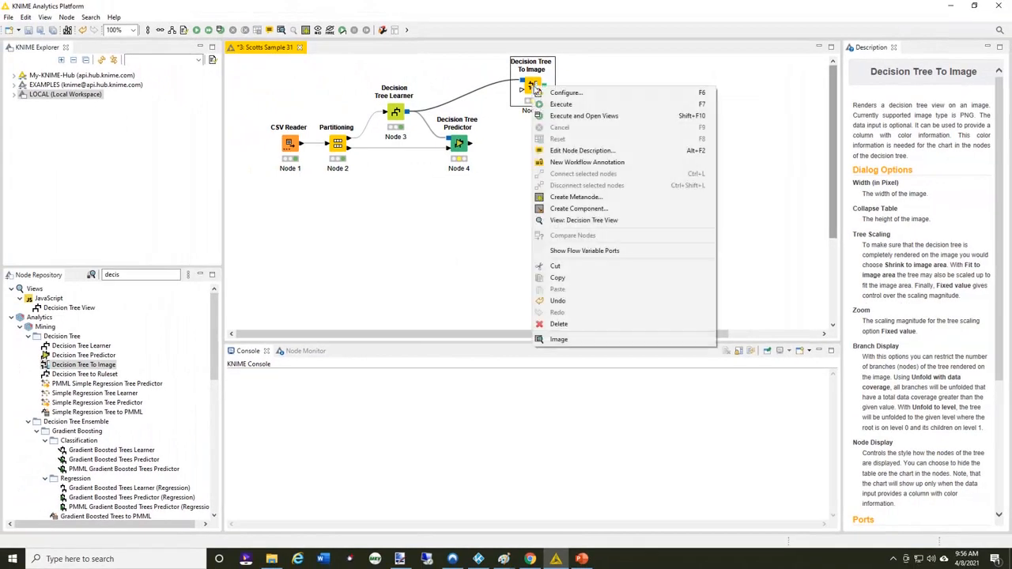
left_click(564, 116)
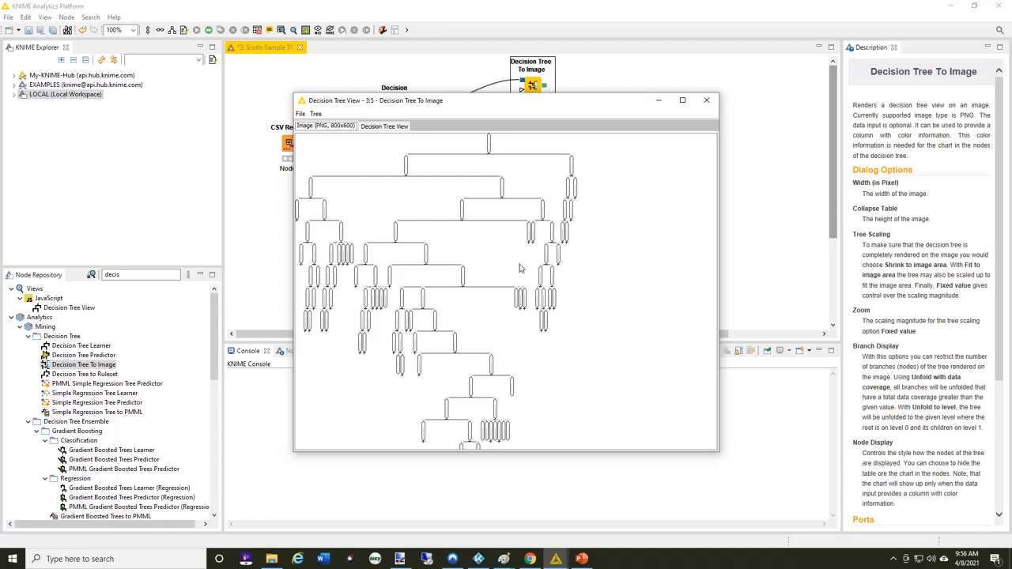
left_click(706, 100)
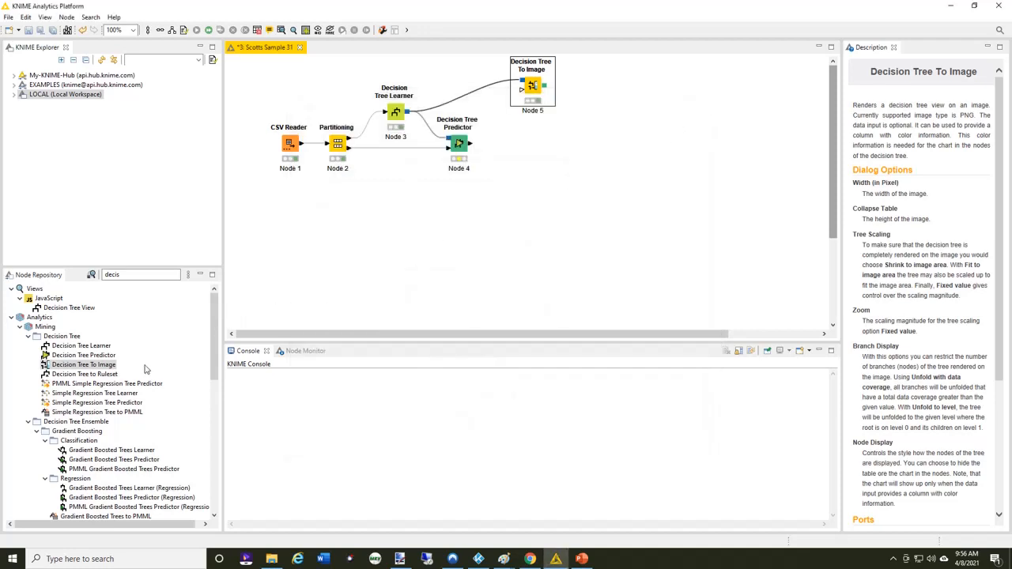
Step: Add a Decision Tree to Ruleset node fed by the Decision Tree Learner's model, and review its rule options without changing them
left_click(91, 376)
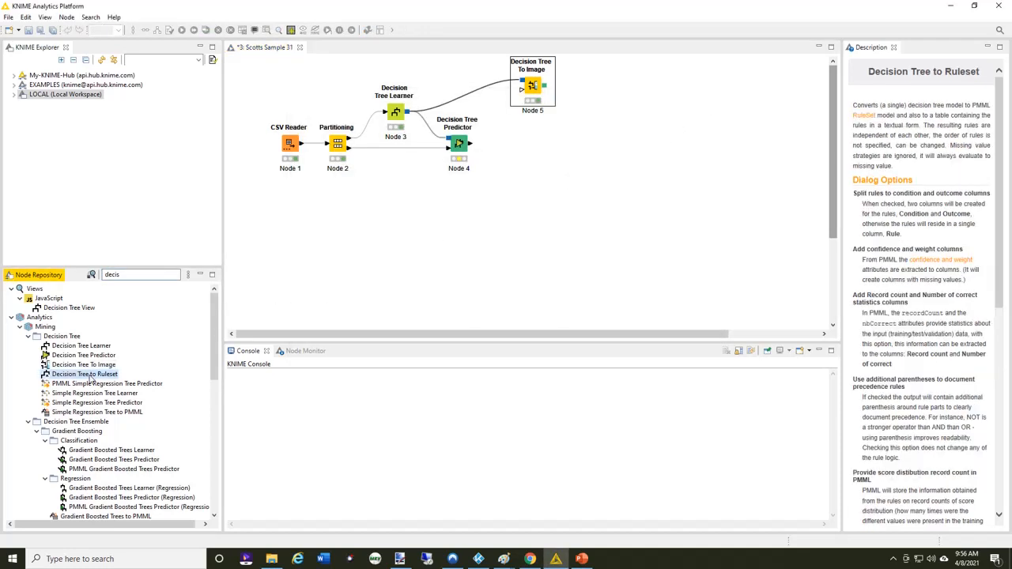
left_click_drag(95, 379, 571, 142)
mouse_move(409, 111)
left_mouse_down()
mouse_move(473, 136)
mouse_move(568, 140)
left_mouse_up()
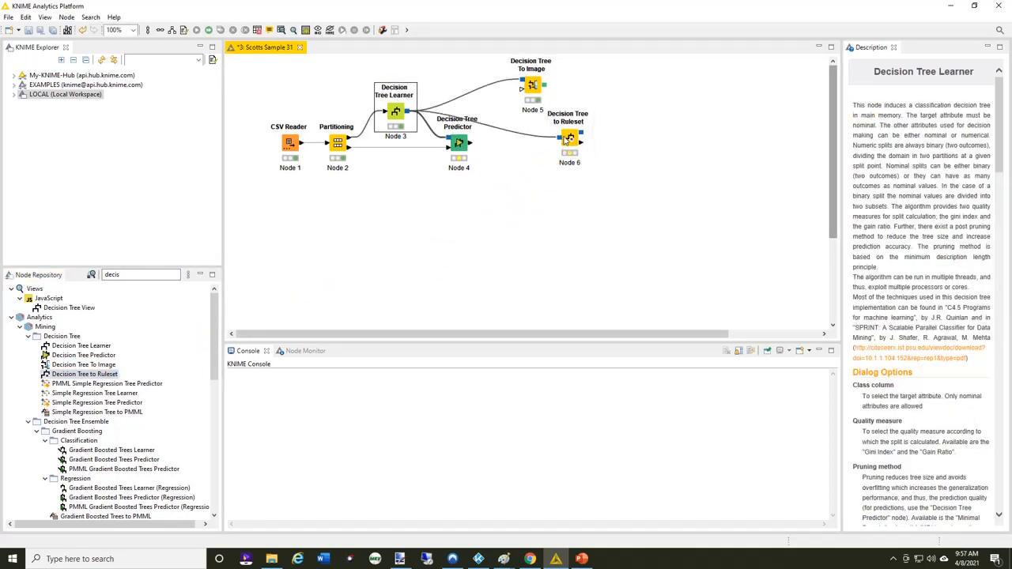
double_click(571, 139)
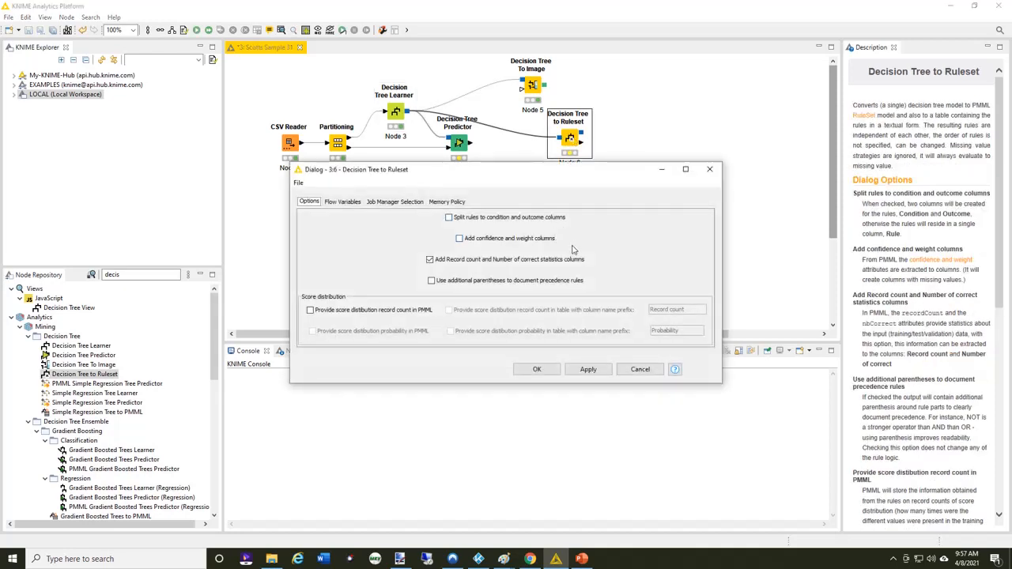
left_click(640, 370)
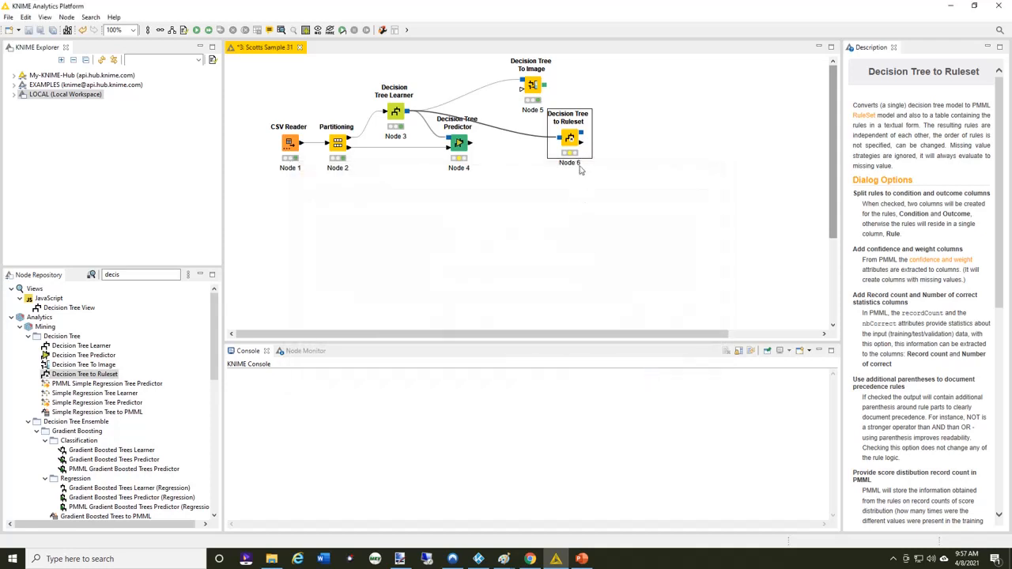
Step: Execute the Decision Tree to Ruleset node and examine the first rule and its count columns in the rules table
right_click(569, 138)
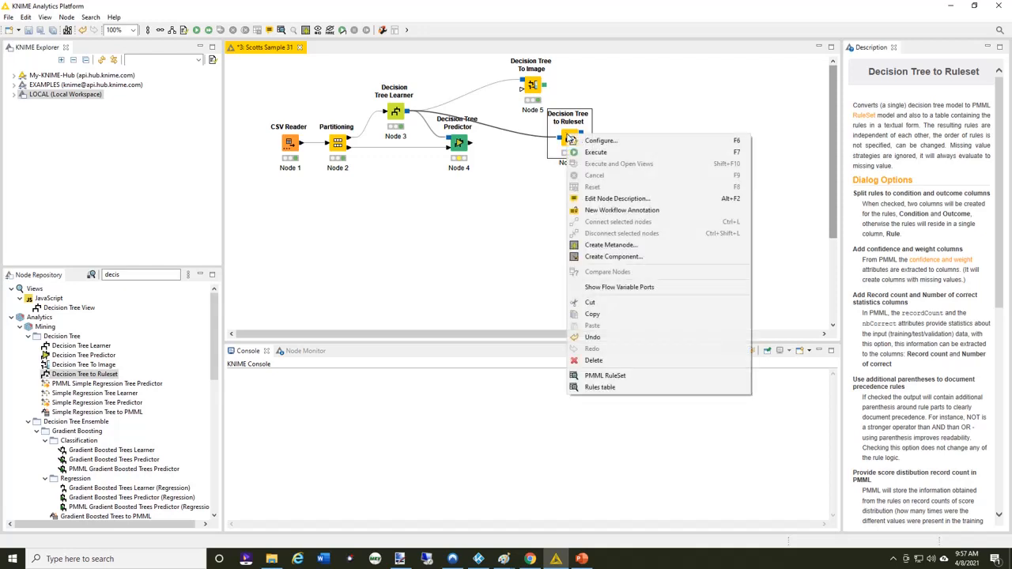
left_click(592, 153)
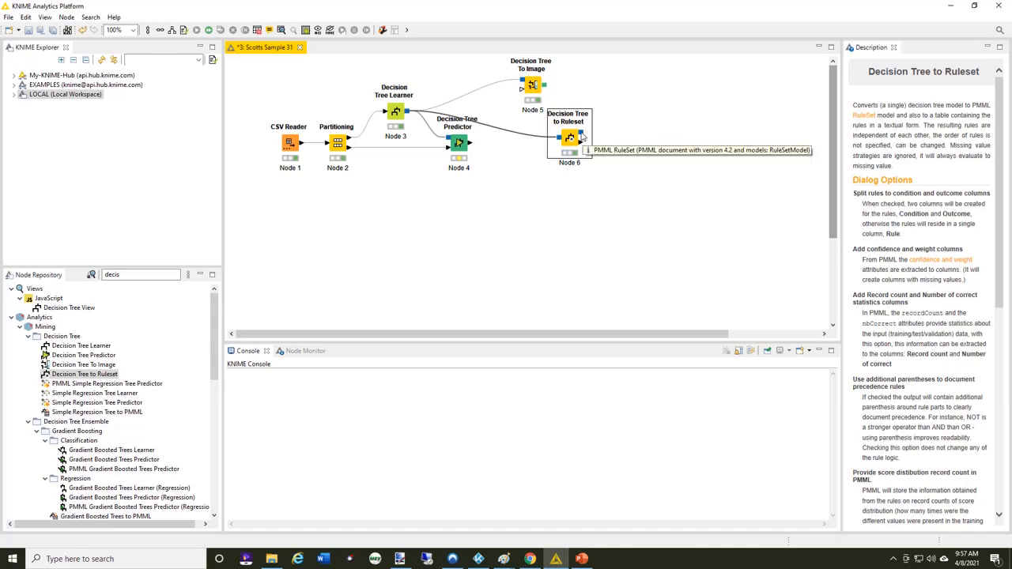
right_click(574, 142)
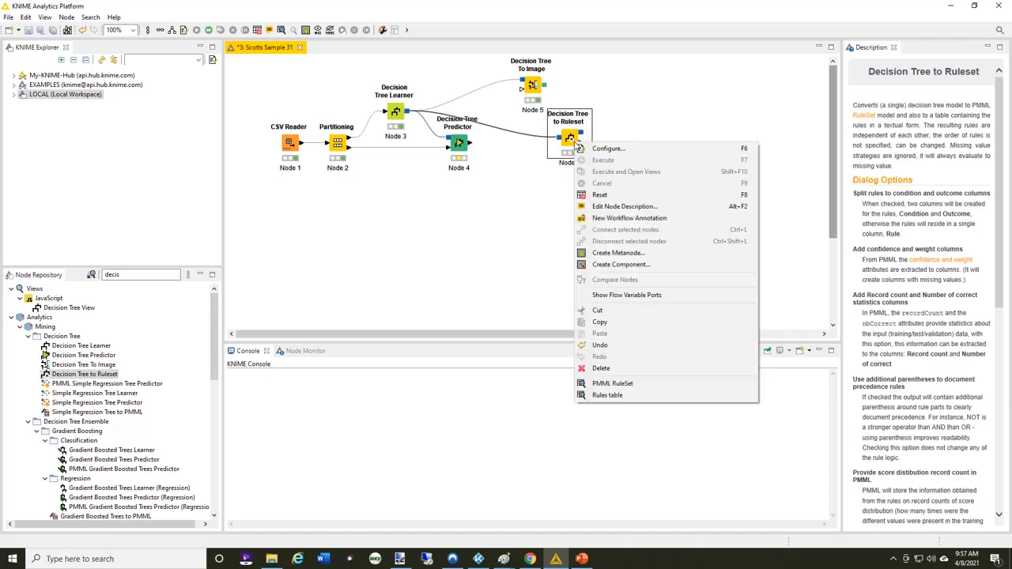
left_click(620, 397)
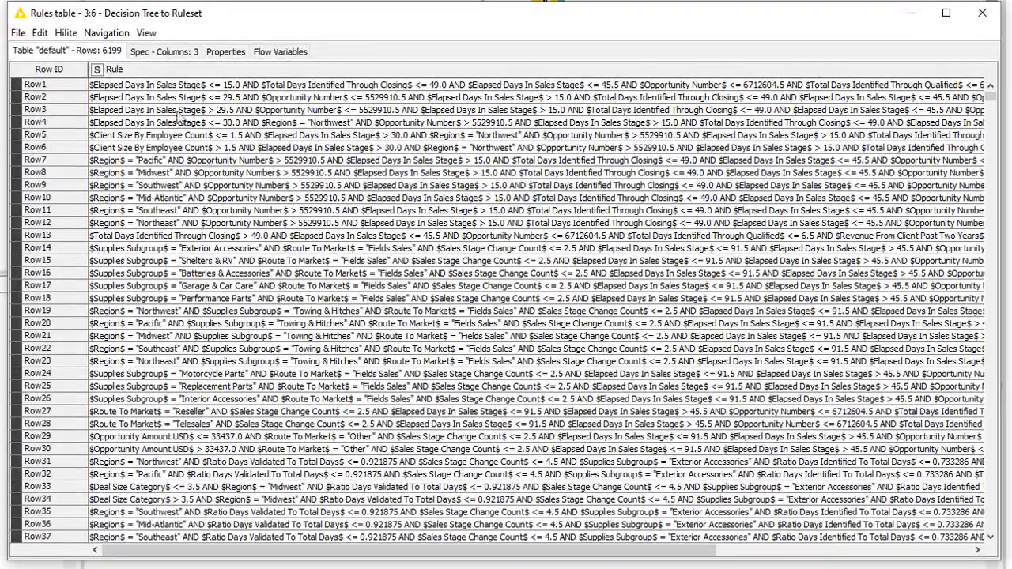
left_click(183, 89)
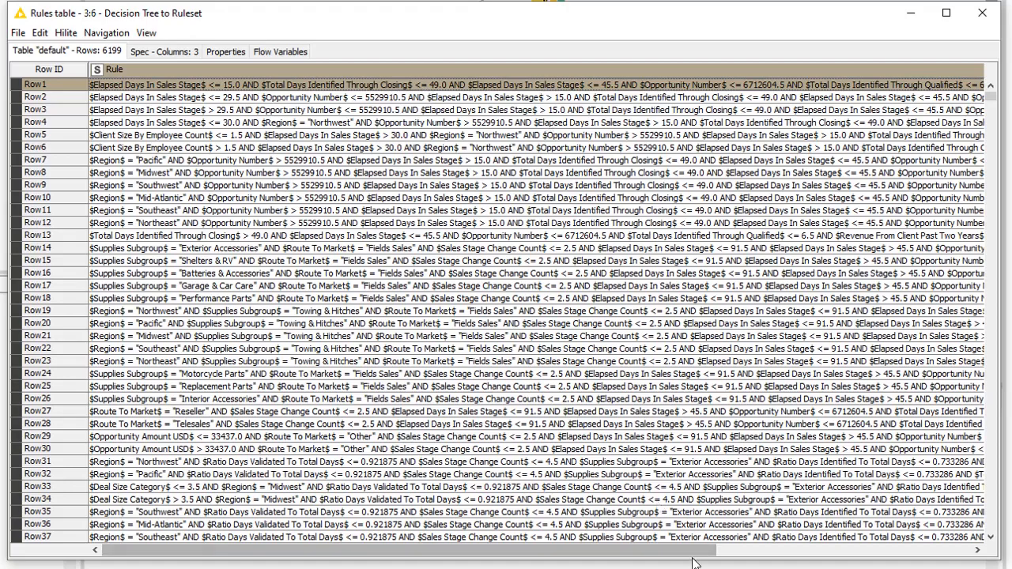
left_click_drag(693, 563, 950, 555)
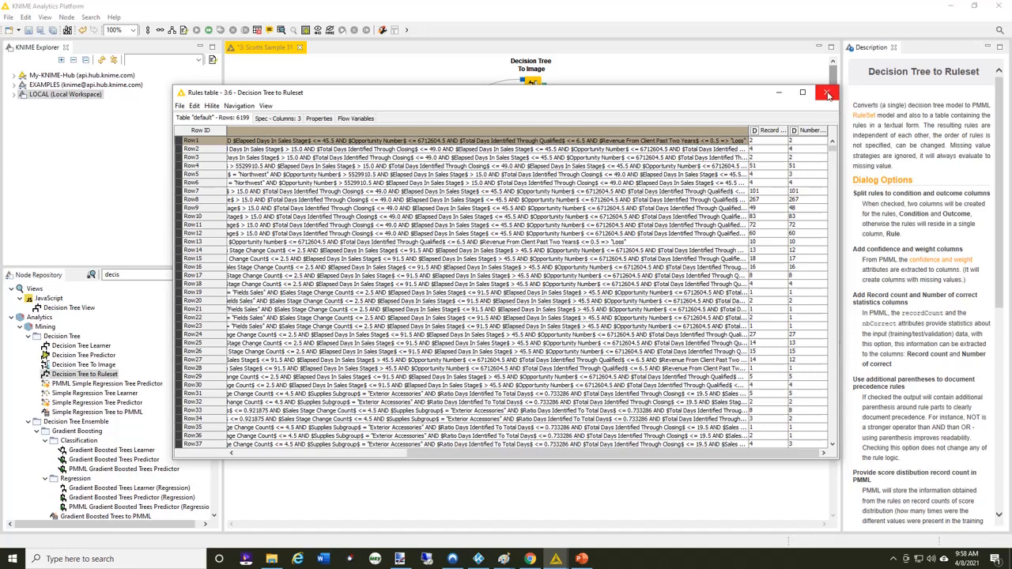
left_click(827, 94)
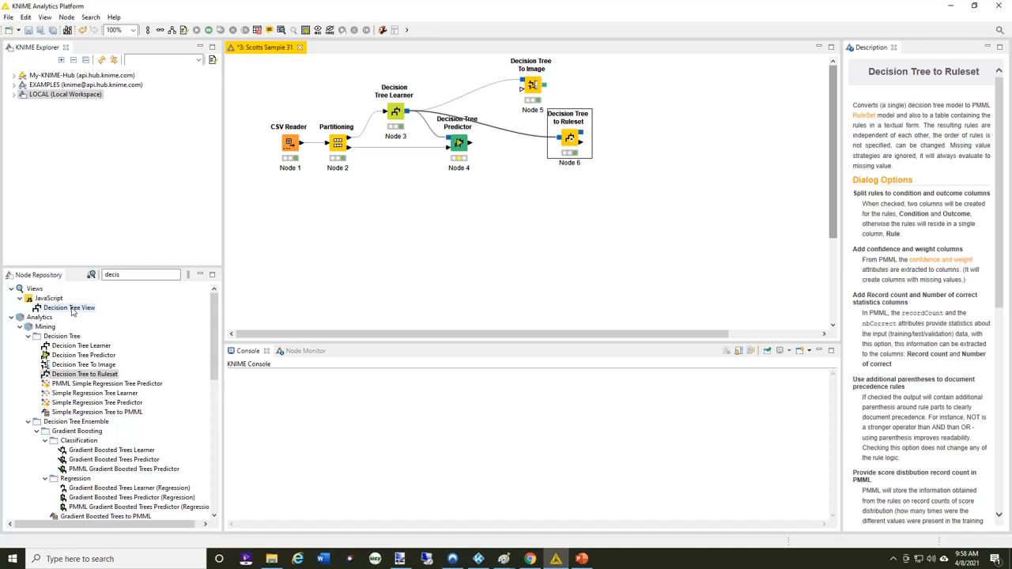
Step: Add a Decision Tree View node fed by the Decision Tree Learner's model, and execute it with its interactive view opened
left_click_drag(72, 312, 583, 200)
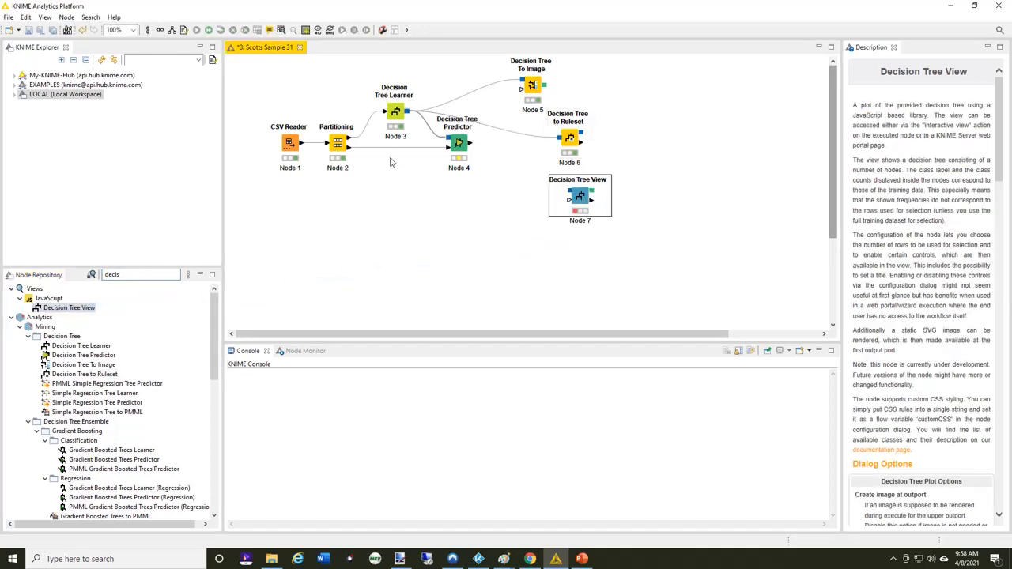
left_click_drag(409, 117, 580, 198)
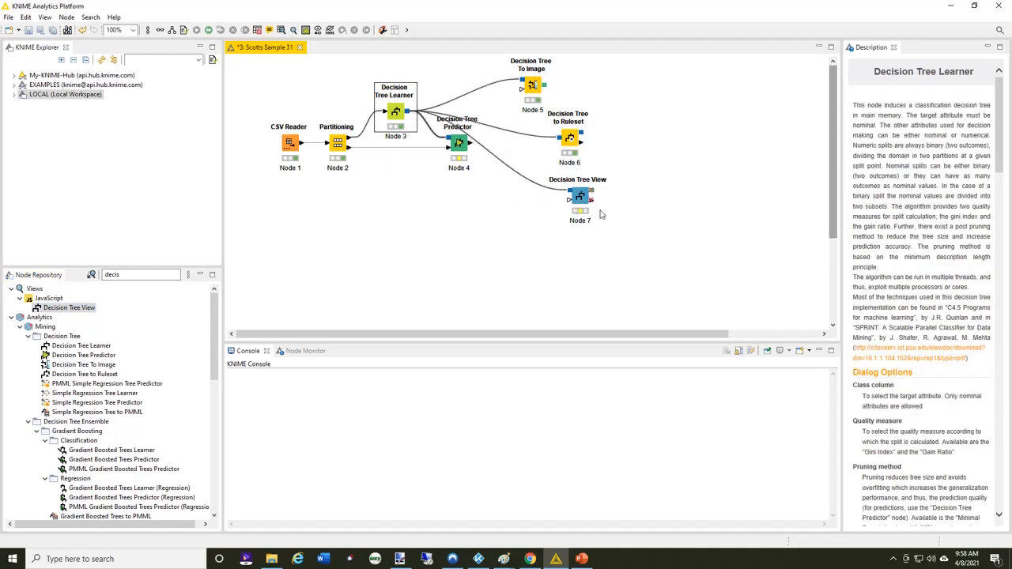
right_click(579, 198)
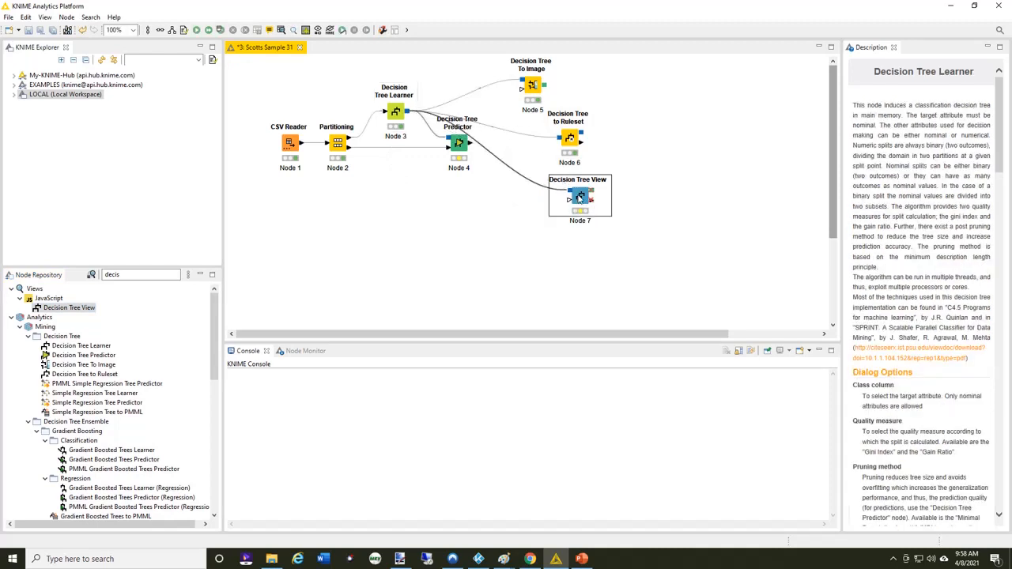
left_click(631, 225)
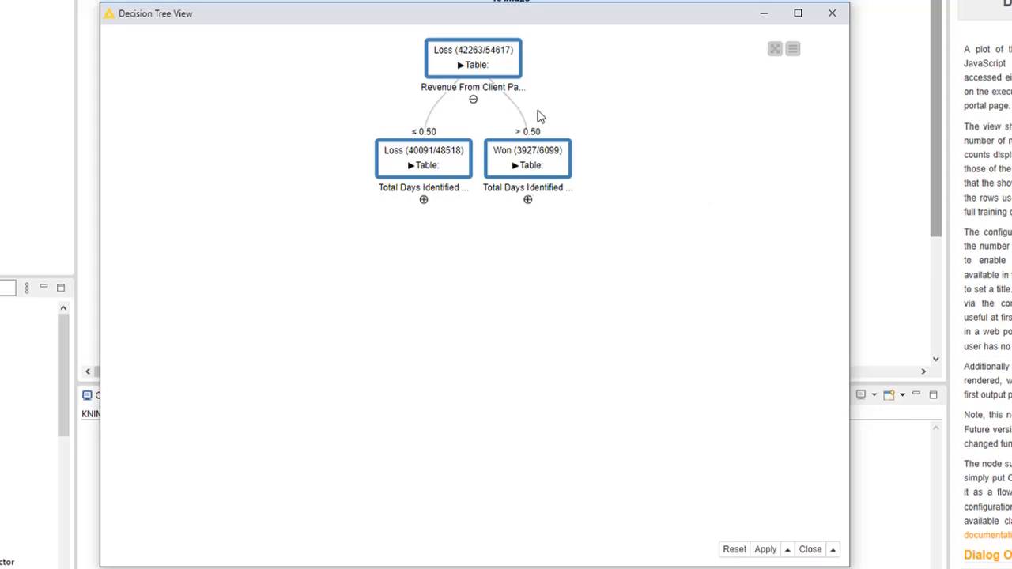
Step: Examine the root node's class table and the branches below Revenue ≤ 0.50 and Total Days ≤ 6.50, and close the interactive view
left_click(461, 68)
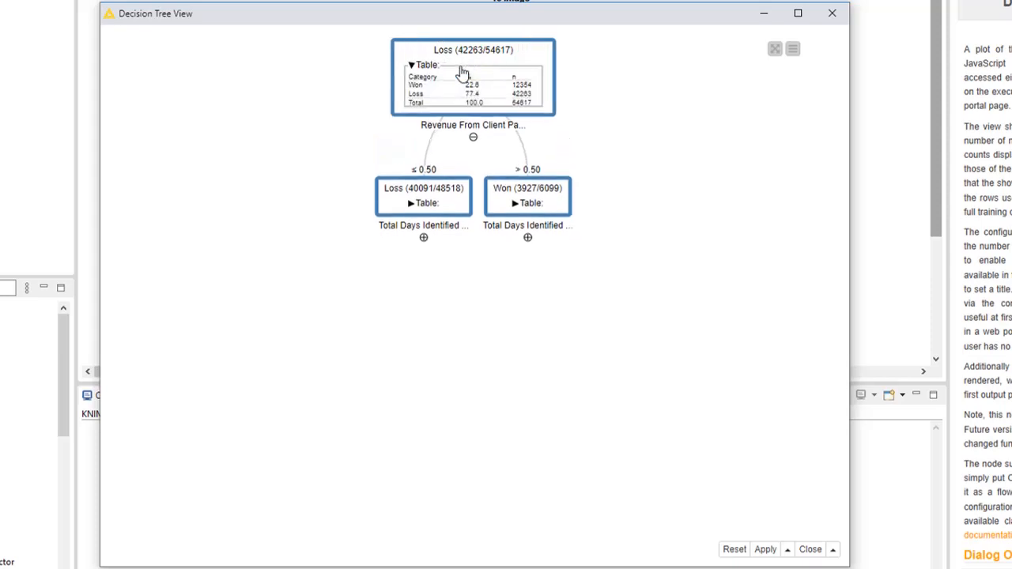
left_click(399, 68)
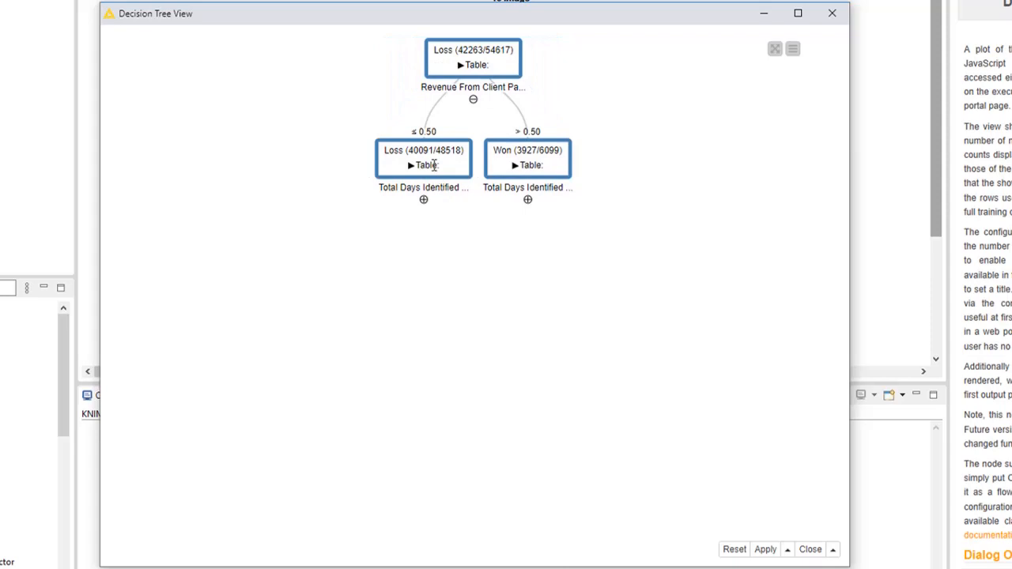
left_click(423, 201)
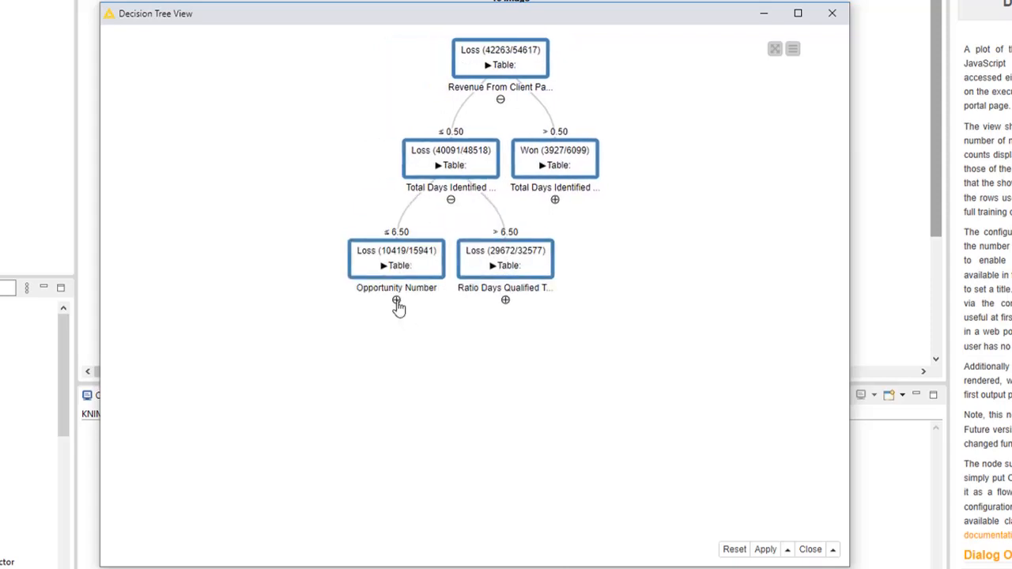
left_click(396, 301)
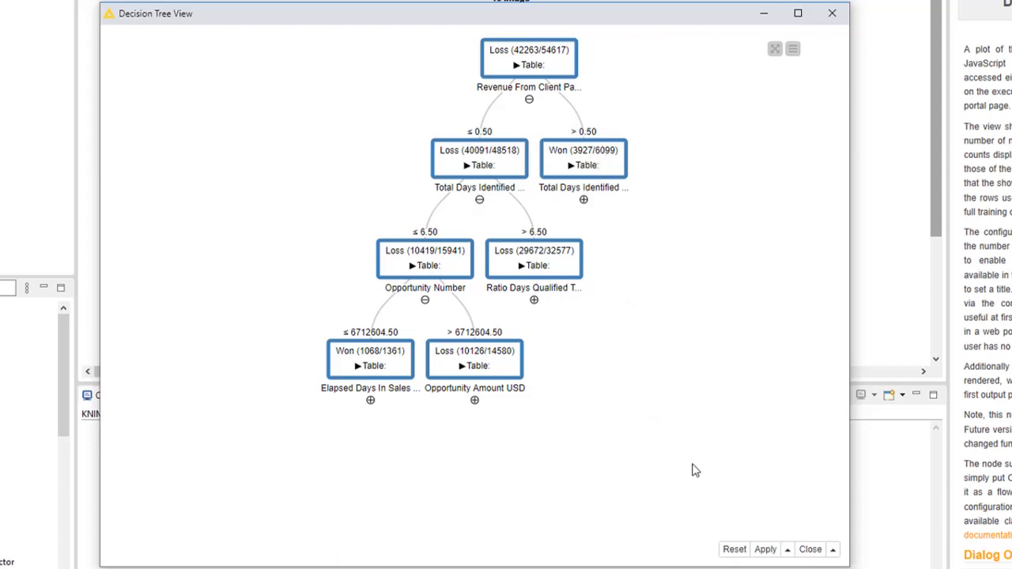
left_click(832, 13)
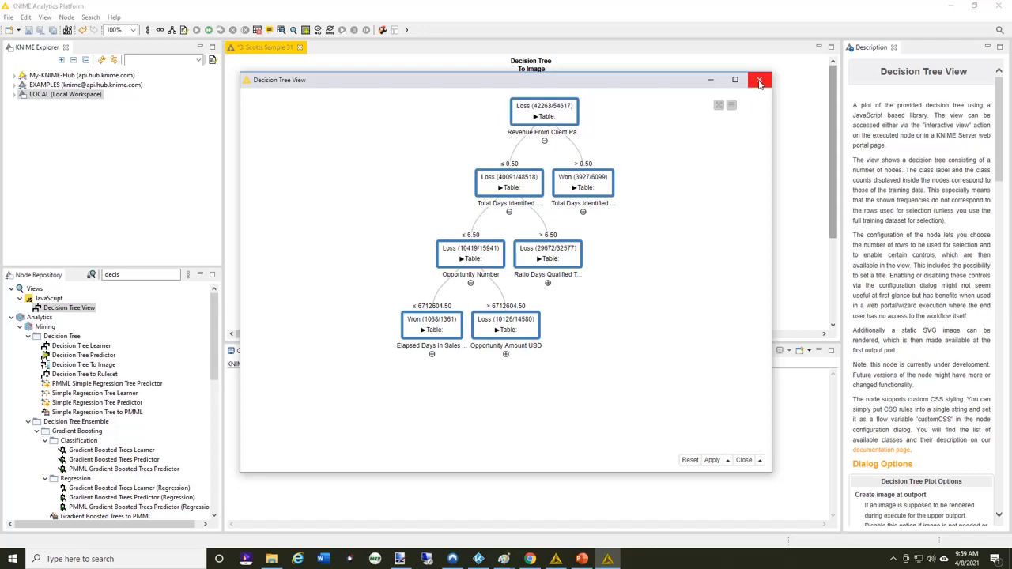
left_click(759, 82)
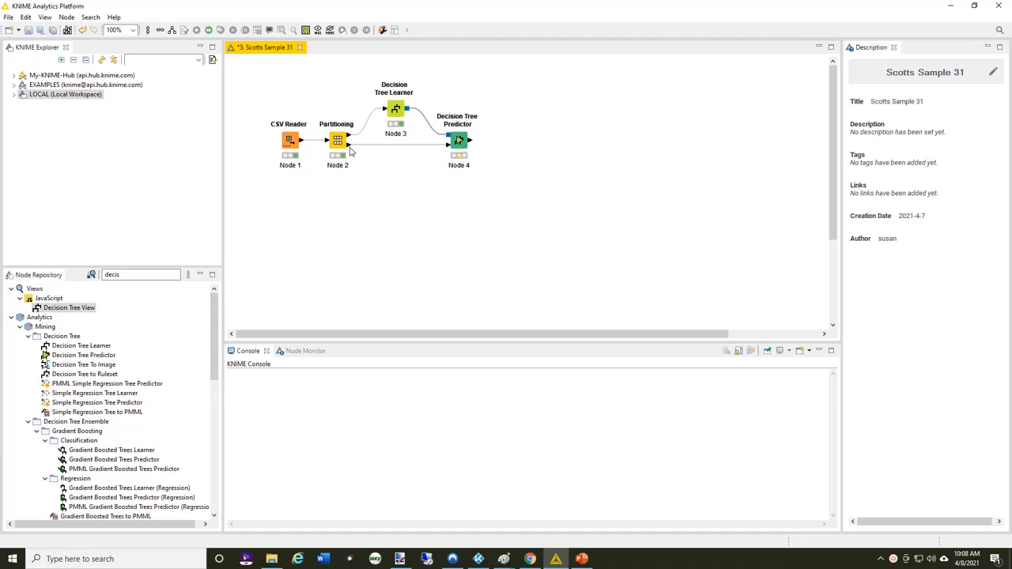
Step: Set the Decision Tree Predictor's maximum number of stored patterns for HiLite-ing to 30,000
double_click(458, 141)
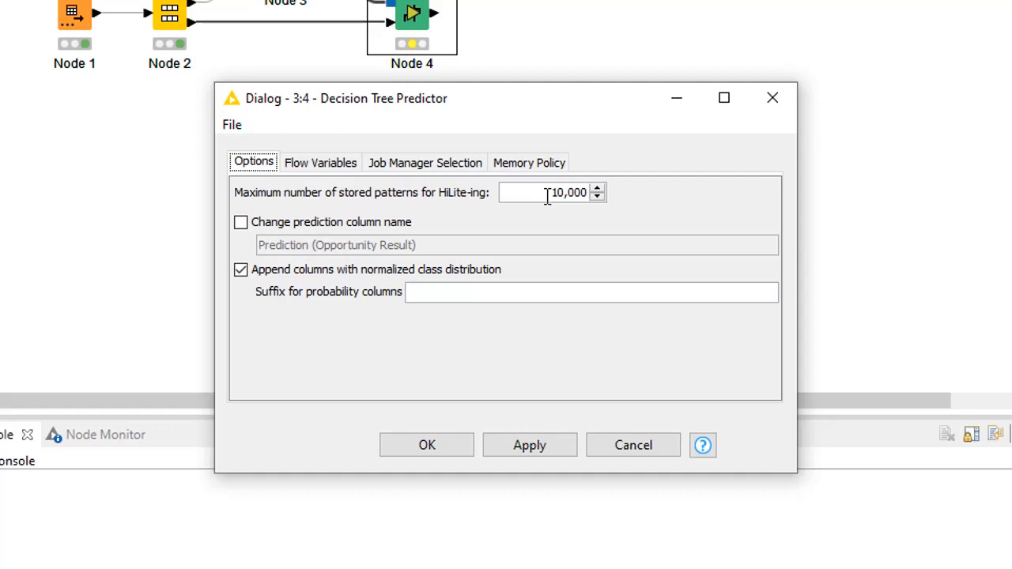
left_click_drag(548, 195, 560, 193)
type("3")
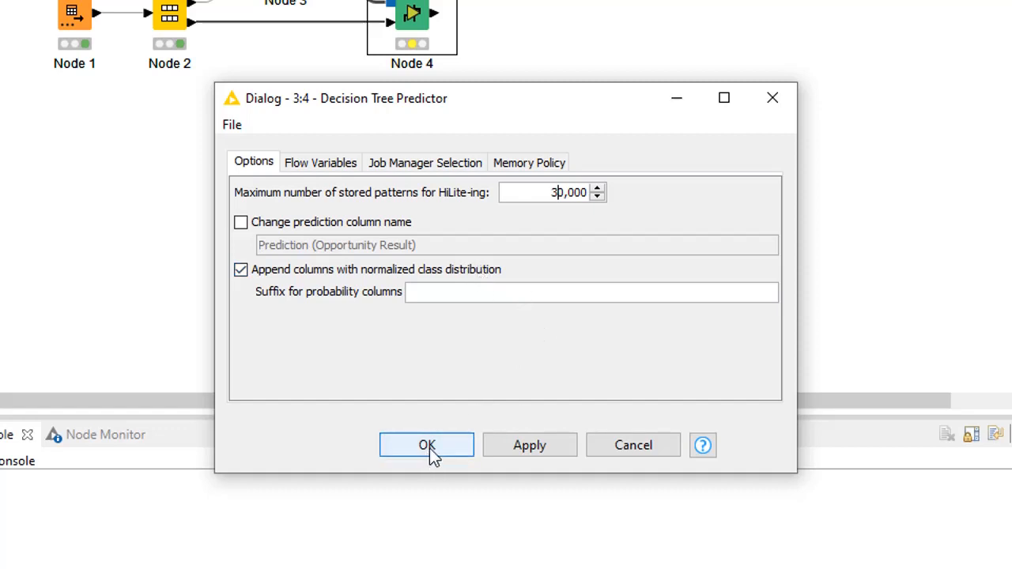
left_click(427, 446)
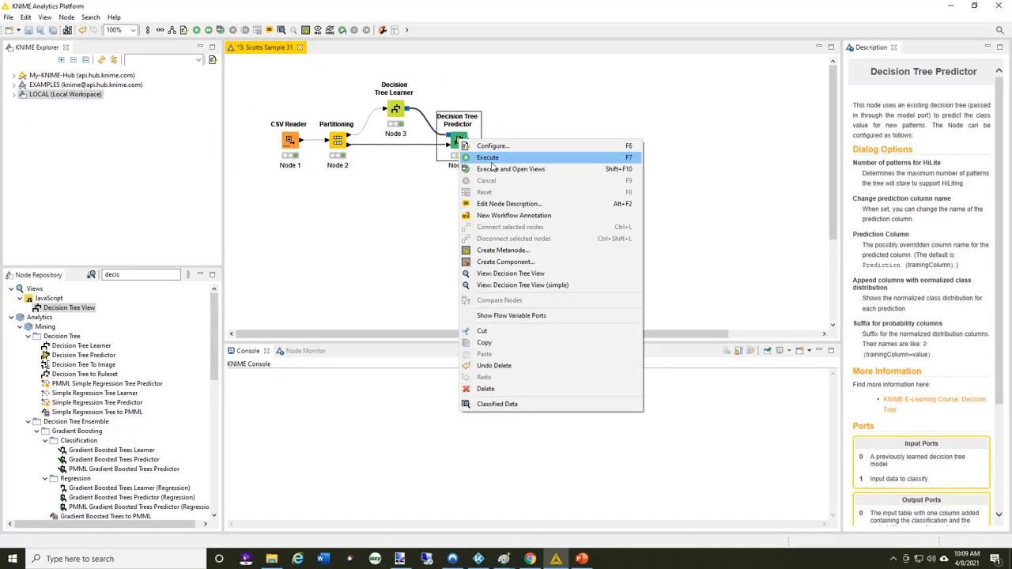
Step: Execute the Decision Tree Predictor node and inspect its decision tree view, closing the view when done
left_click(494, 161)
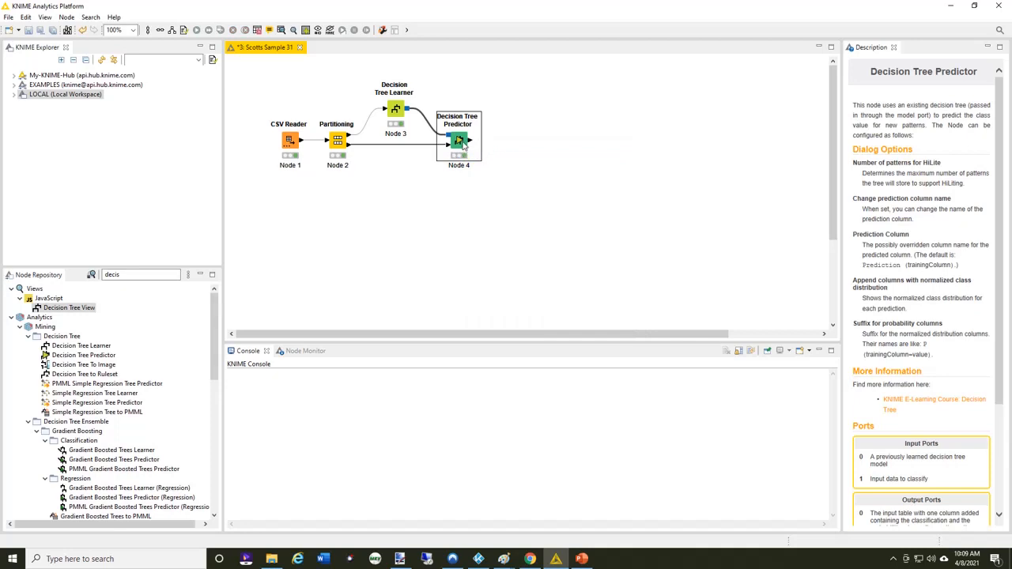
right_click(464, 142)
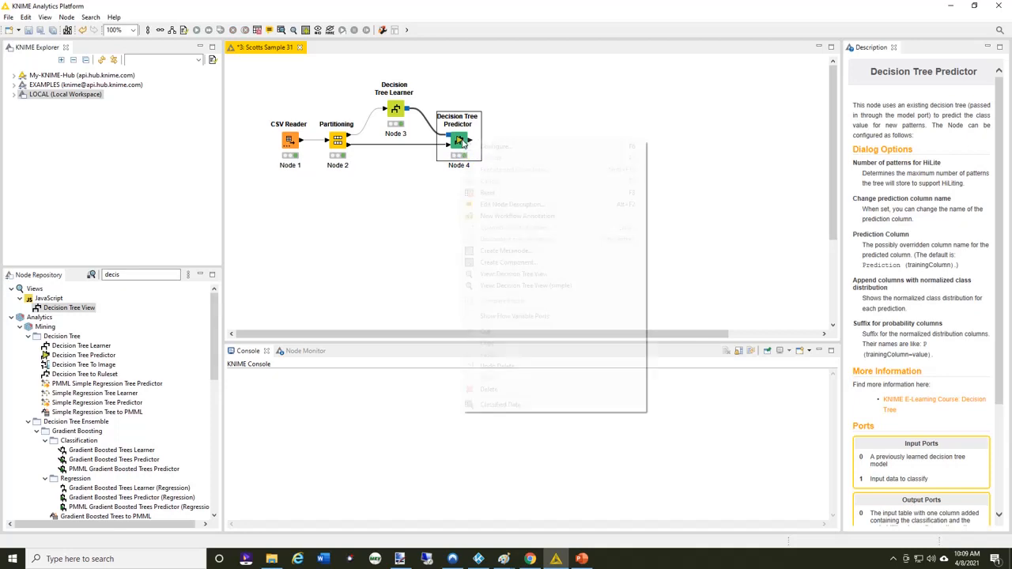
left_click(548, 276)
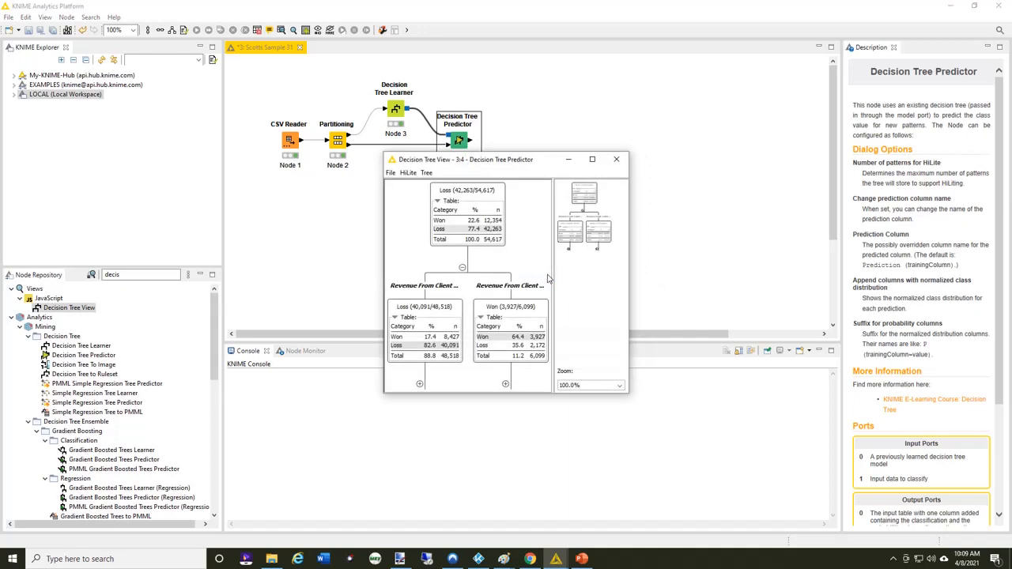
left_click(617, 159)
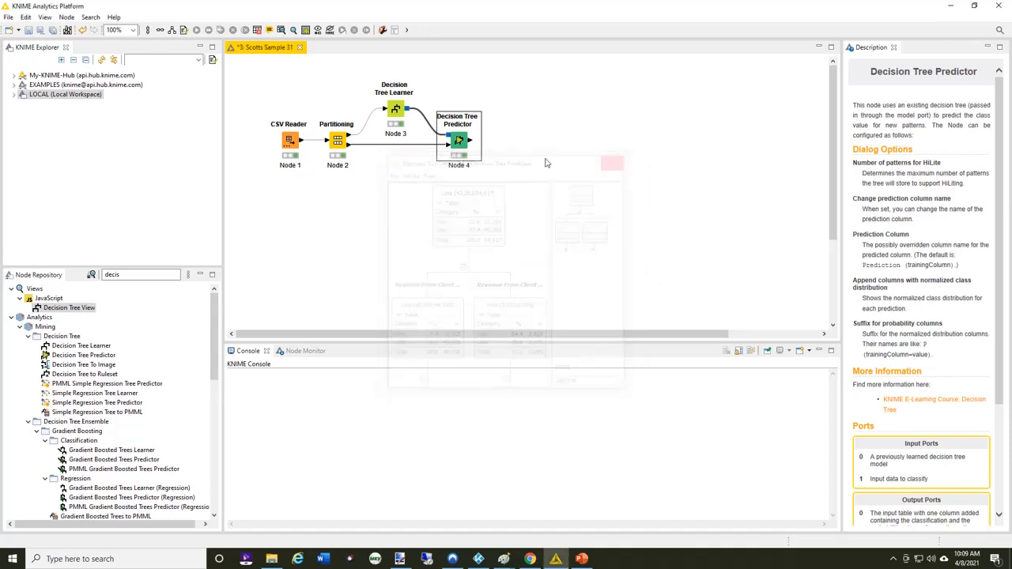
Step: Open the Decision Tree Predictor's classified data table and move the Opportunity Result column directly before the class probability columns
right_click(460, 139)
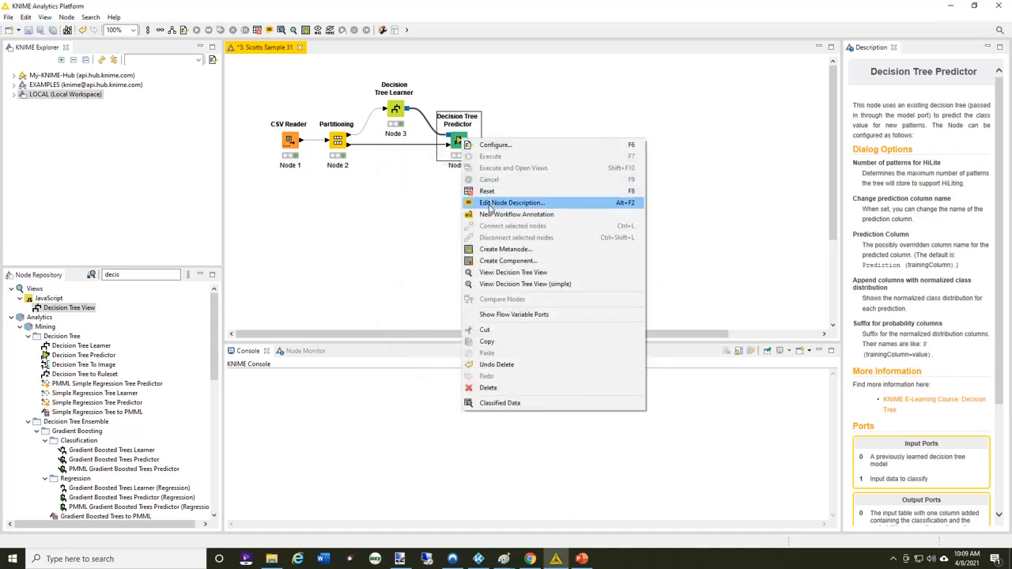
left_click(499, 403)
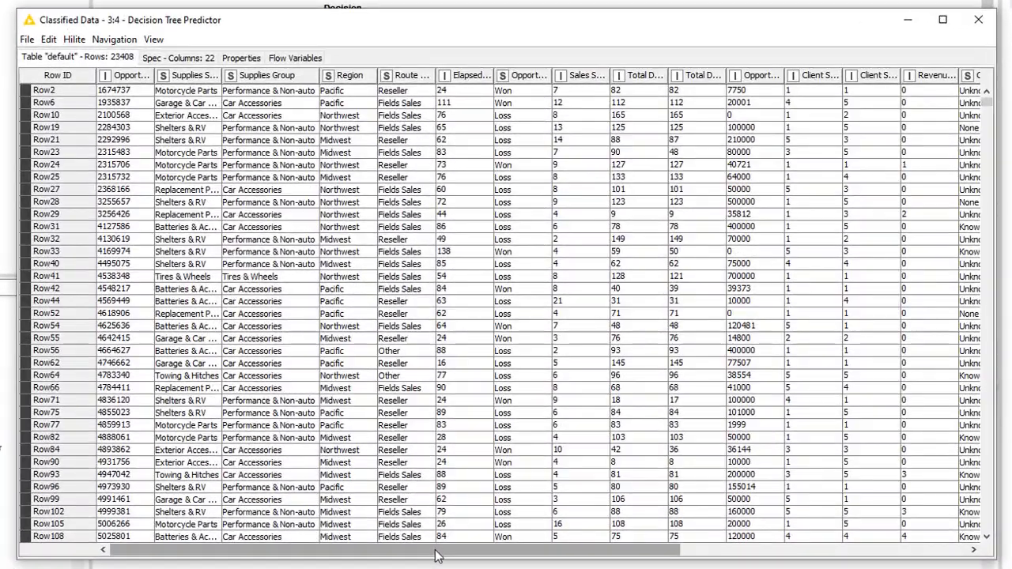
left_click_drag(436, 556, 739, 559)
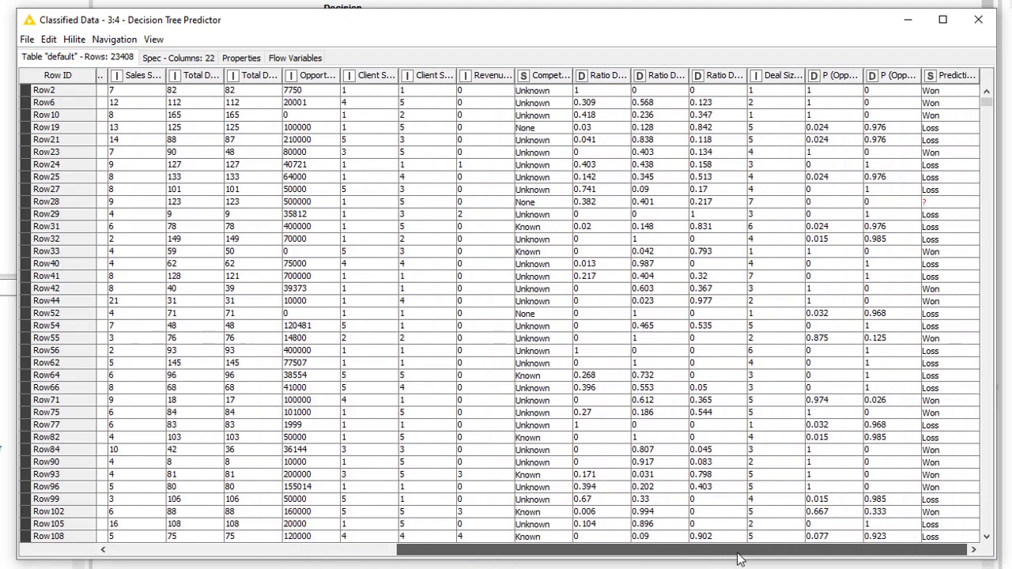
left_click_drag(739, 559, 701, 560)
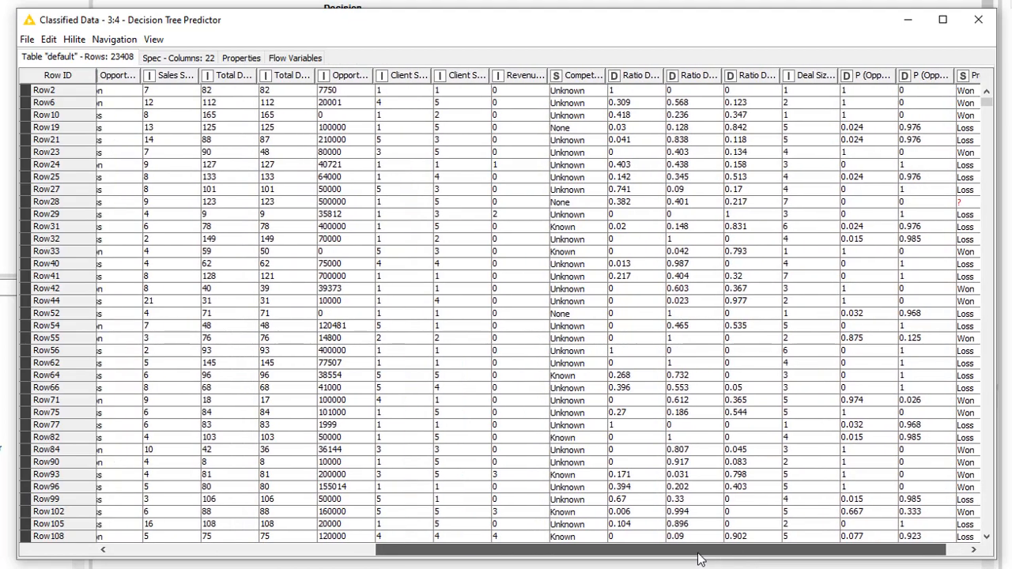
left_click_drag(123, 83, 831, 83)
left_click_drag(906, 553, 936, 553)
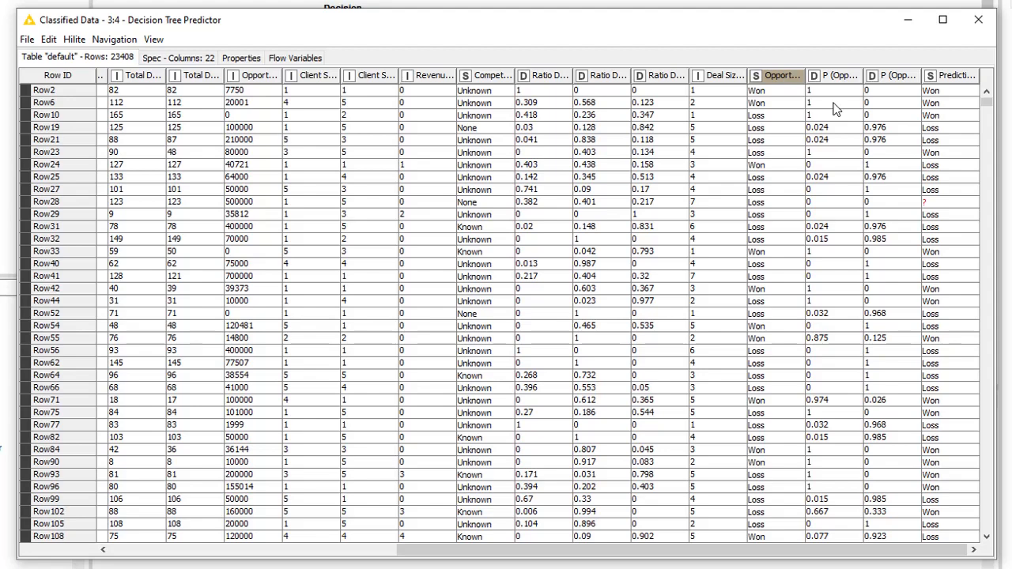
Step: Compare Row10's actual Opportunity Result with its predicted value and close the classified data table
left_click(773, 117)
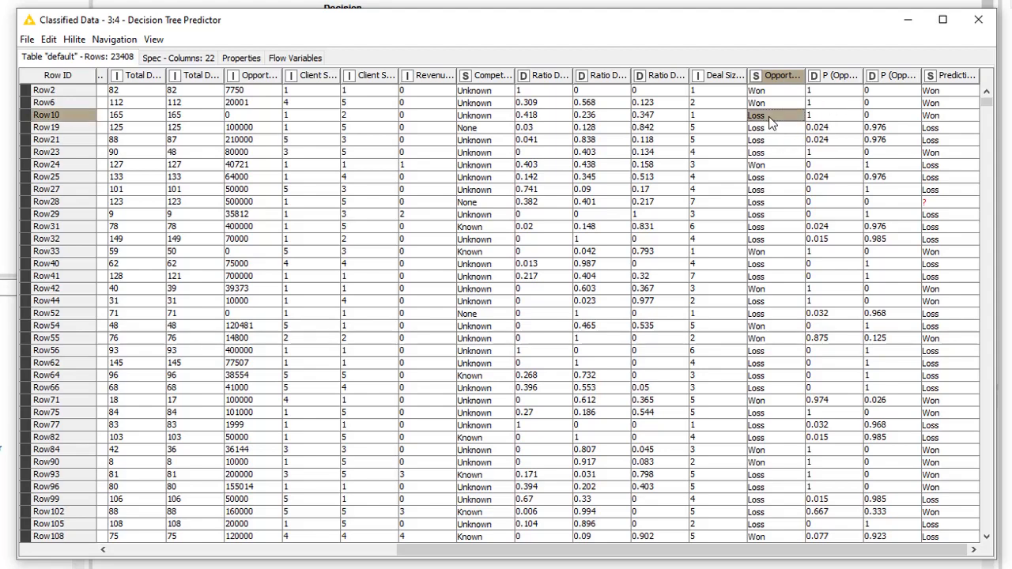
left_click(944, 117)
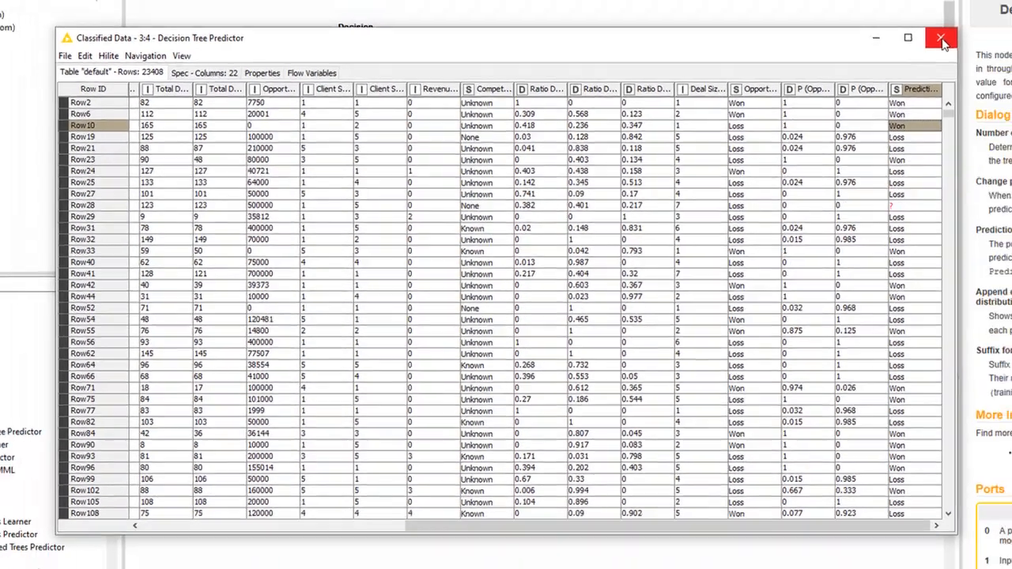
left_click(979, 21)
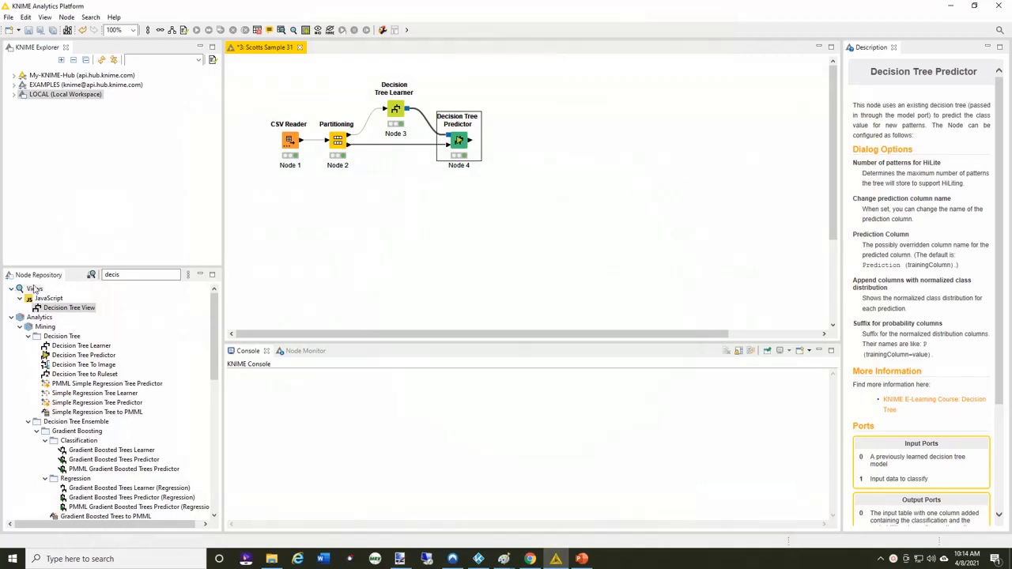
Step: Find the Scorer node with the search "scorer", place it after the Decision Tree Predictor and connect the predictor's output to it
left_click(123, 275)
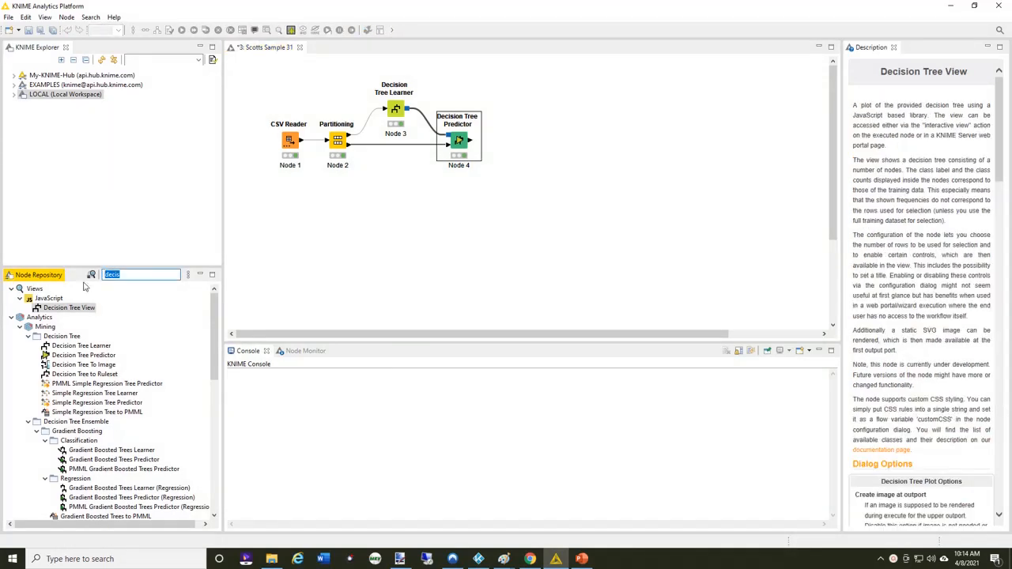
type("score")
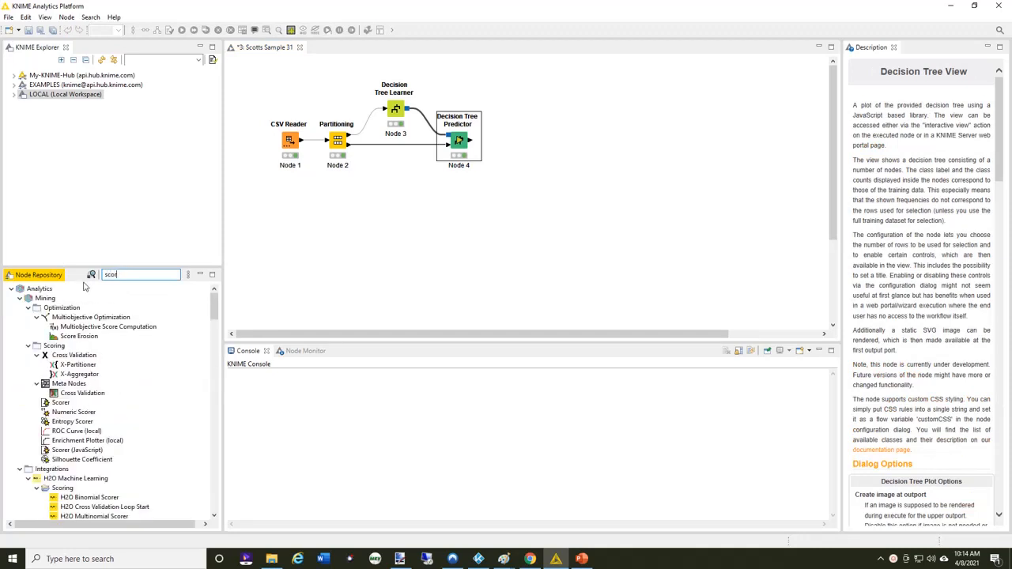
type("r")
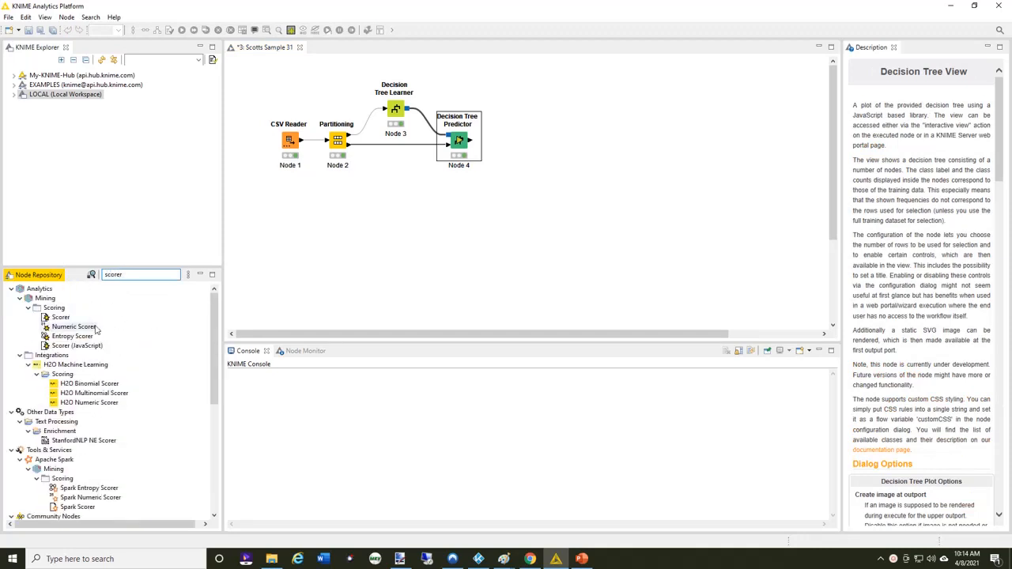
left_click_drag(60, 317, 546, 142)
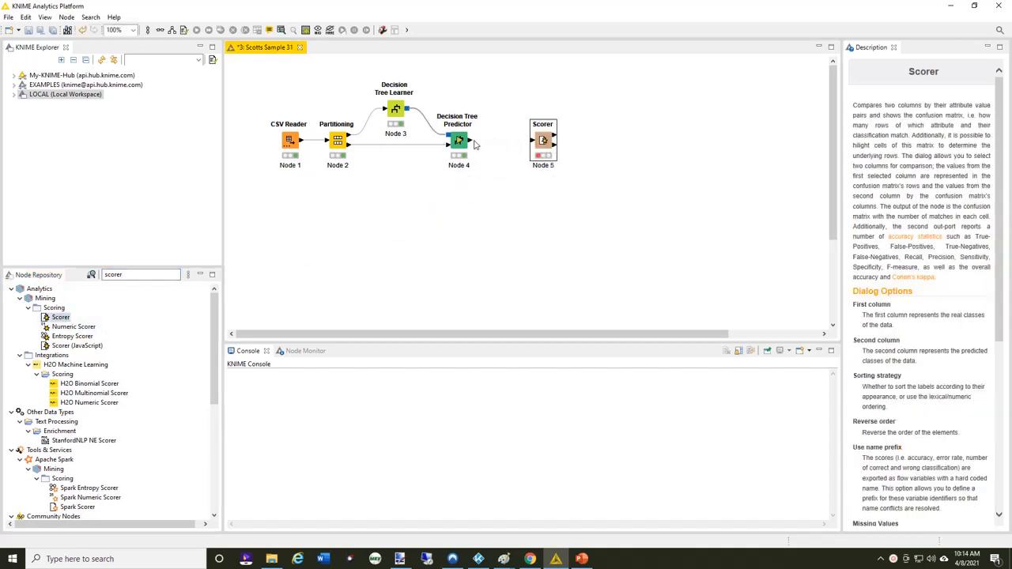
left_click_drag(471, 141, 543, 143)
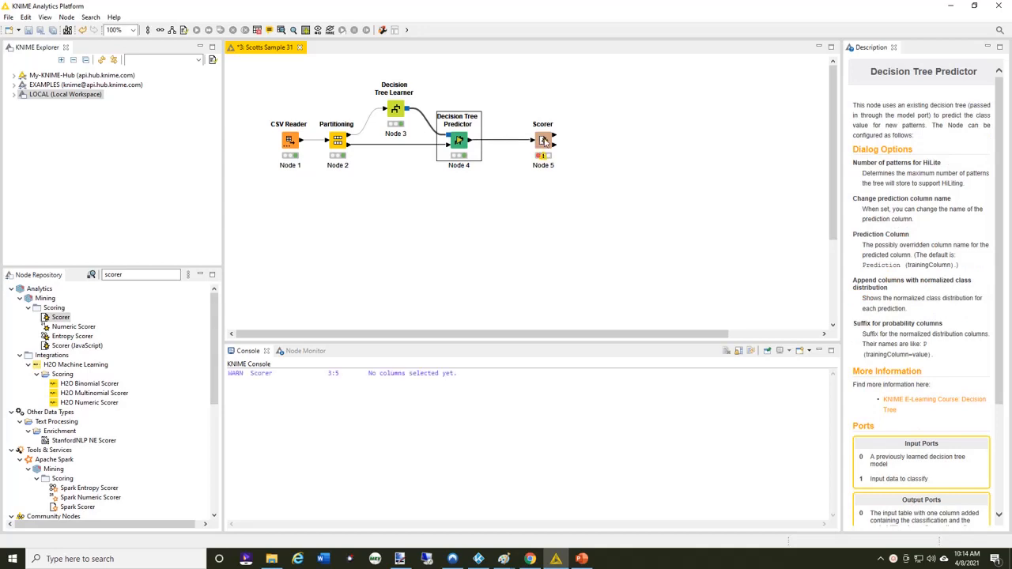
left_click(544, 140)
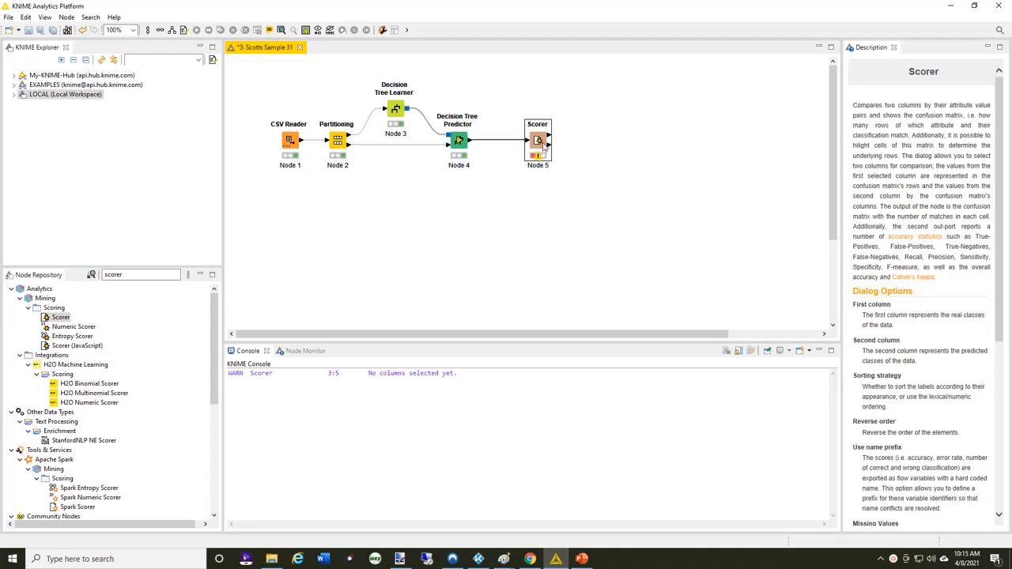
Step: Configure the Scorer with Opportunity Result as first column, keeping Prediction (Opportunity Result) as second column
double_click(542, 142)
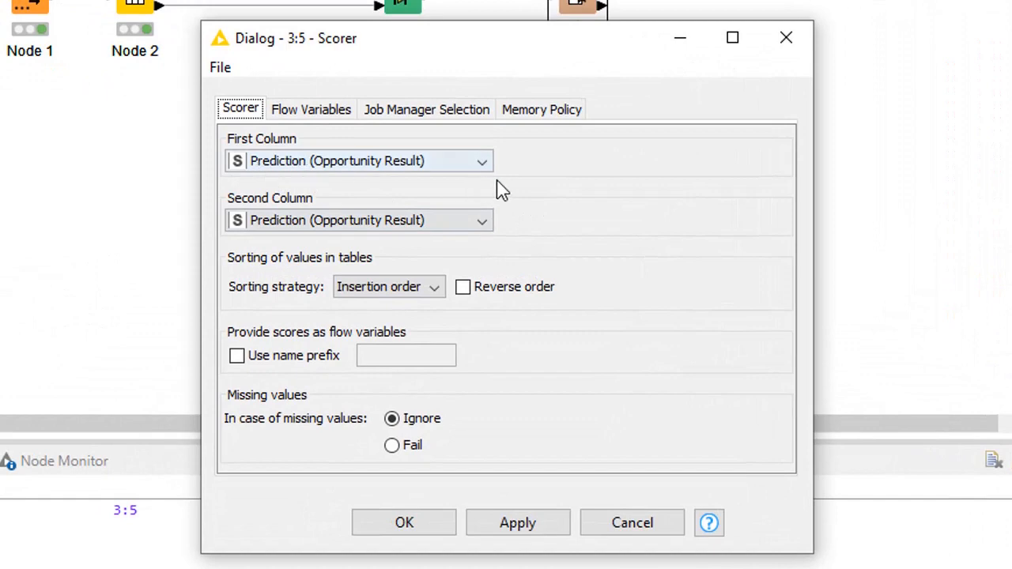
left_click(483, 162)
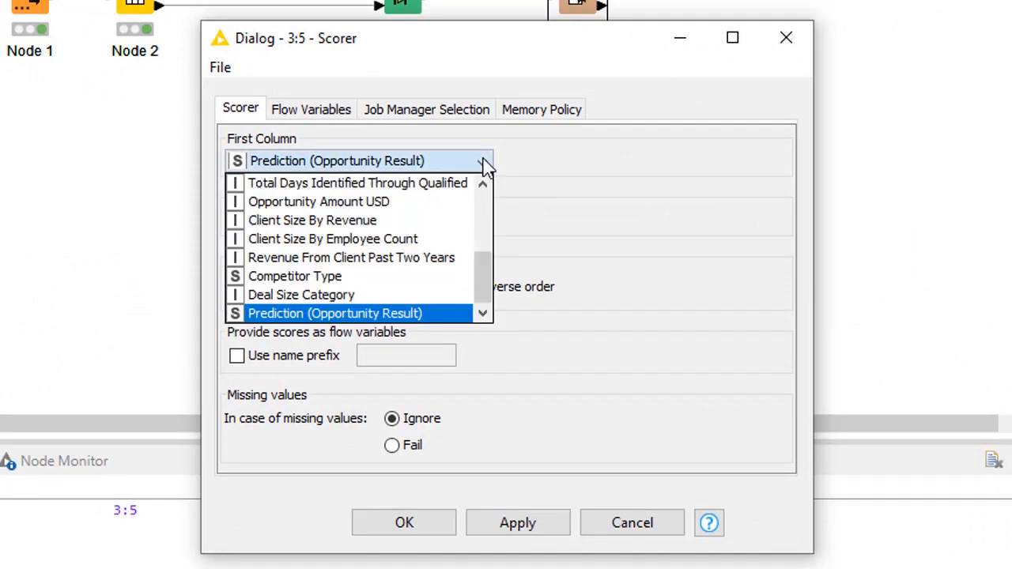
left_click_drag(482, 284, 487, 204)
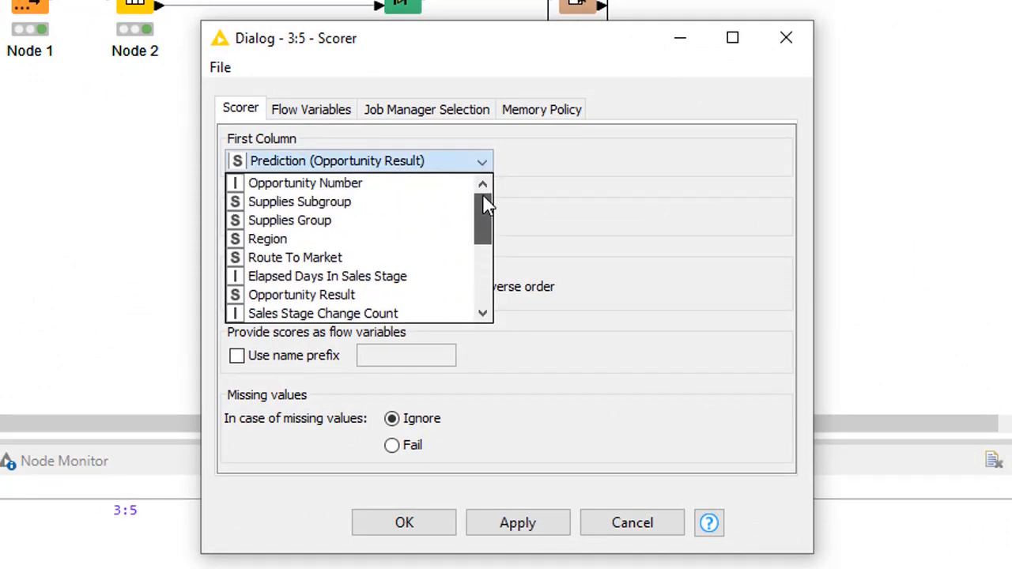
left_click(363, 297)
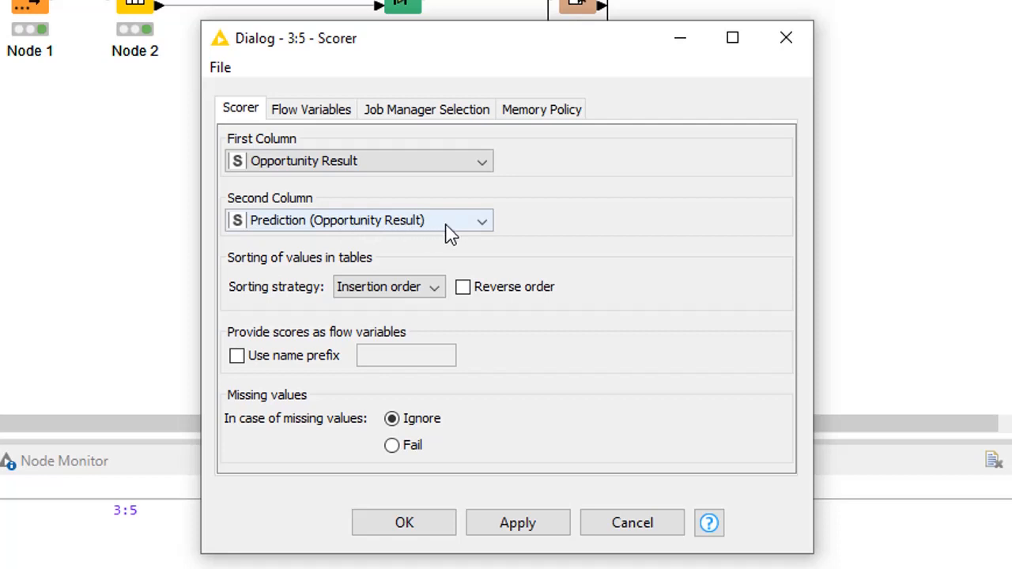
left_click(434, 528)
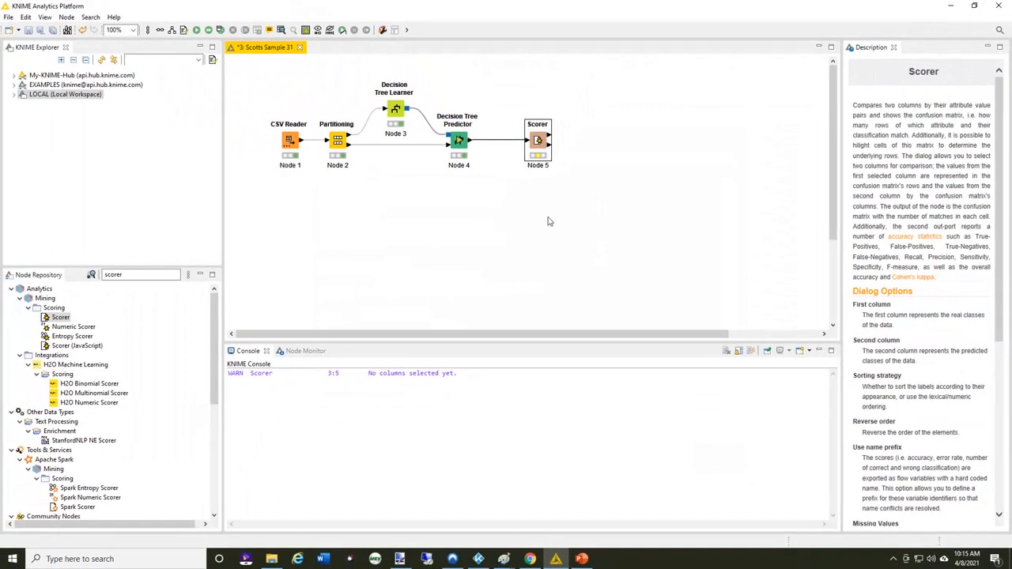
Step: Execute the Scorer with its view opened, examine the correctly predicted Won cell in the confusion matrix, and close the view
right_click(542, 143)
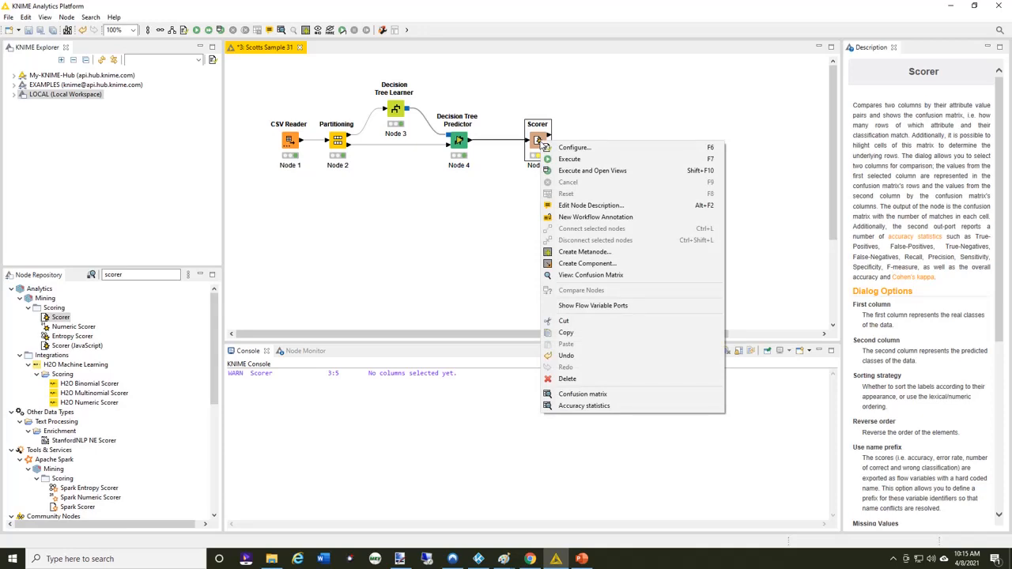
left_click(589, 176)
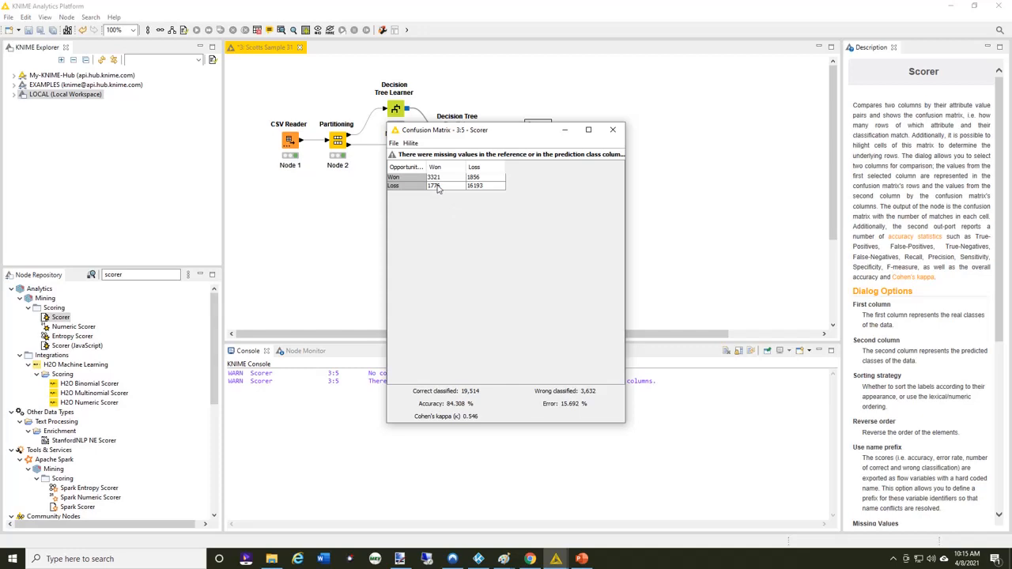
left_click(439, 179)
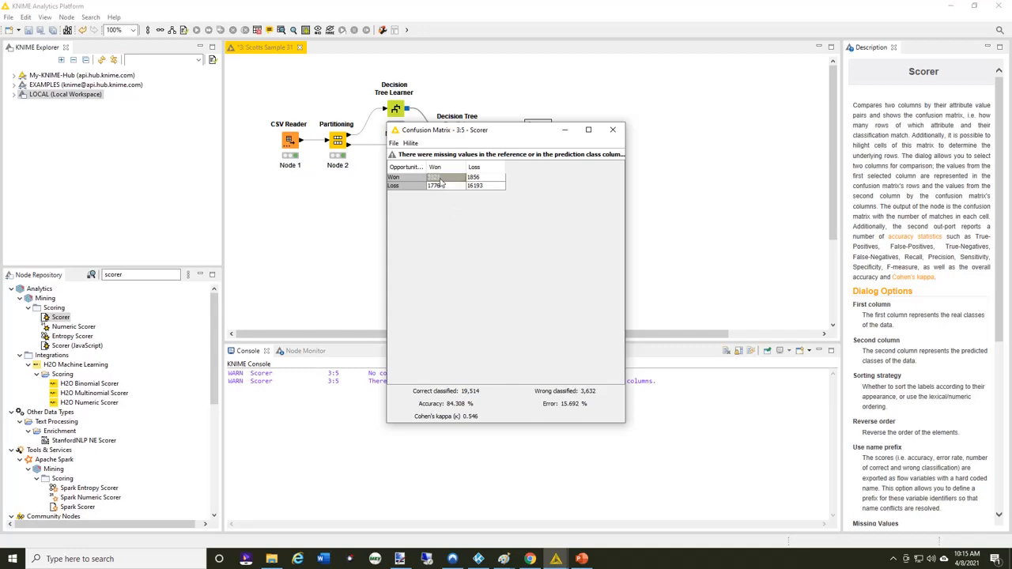
left_click(613, 133)
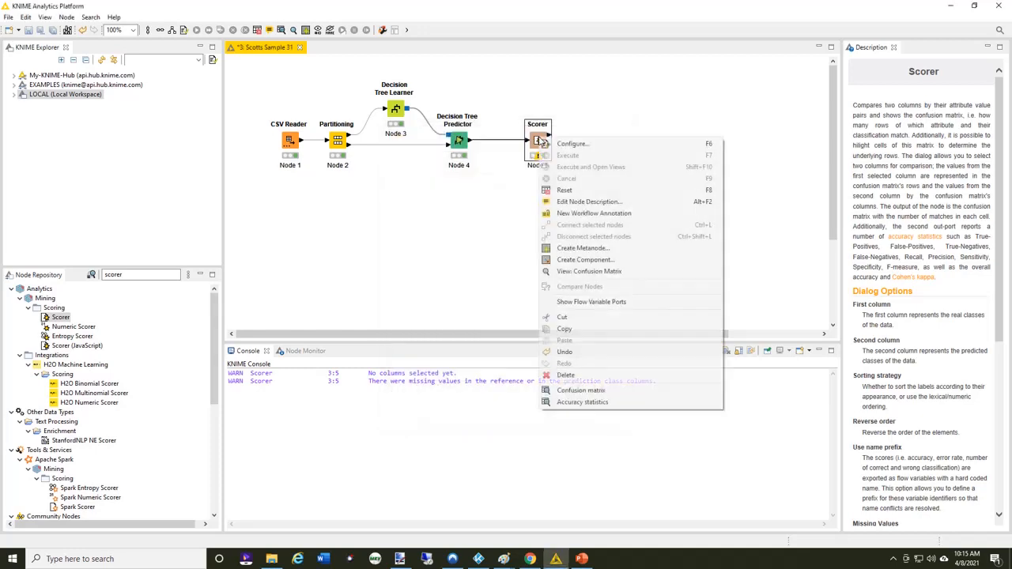
Step: Review the Scorer's confusion matrix output table and its accuracy statistics table, closing each one
right_click(539, 139)
left_click(585, 391)
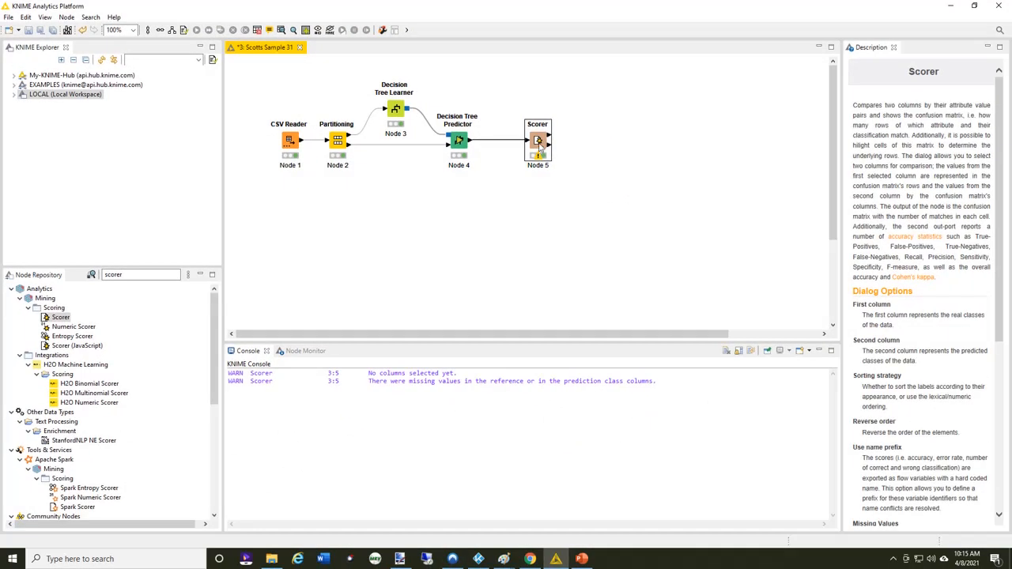
right_click(541, 147)
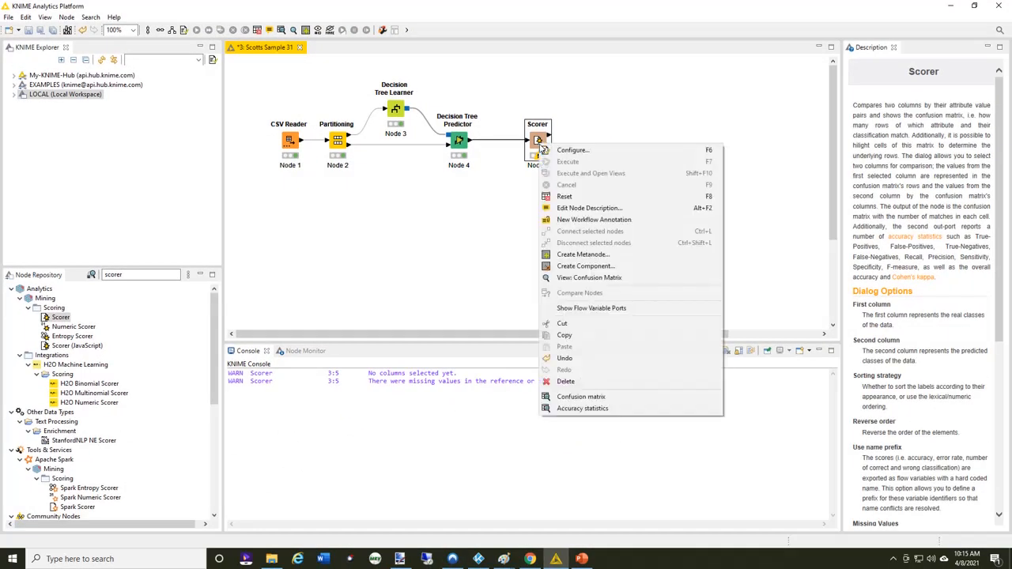
left_click(592, 410)
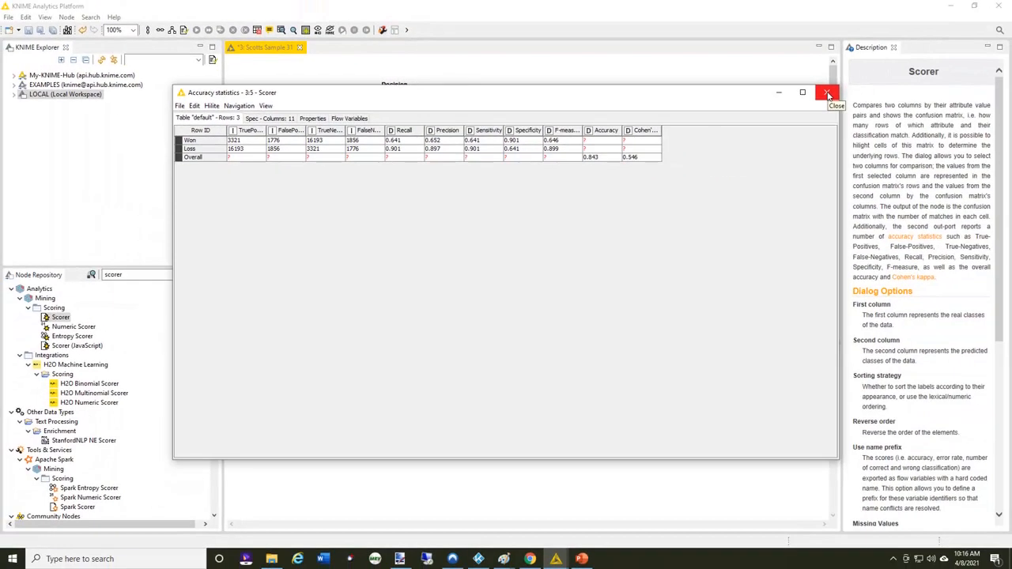
left_click(828, 94)
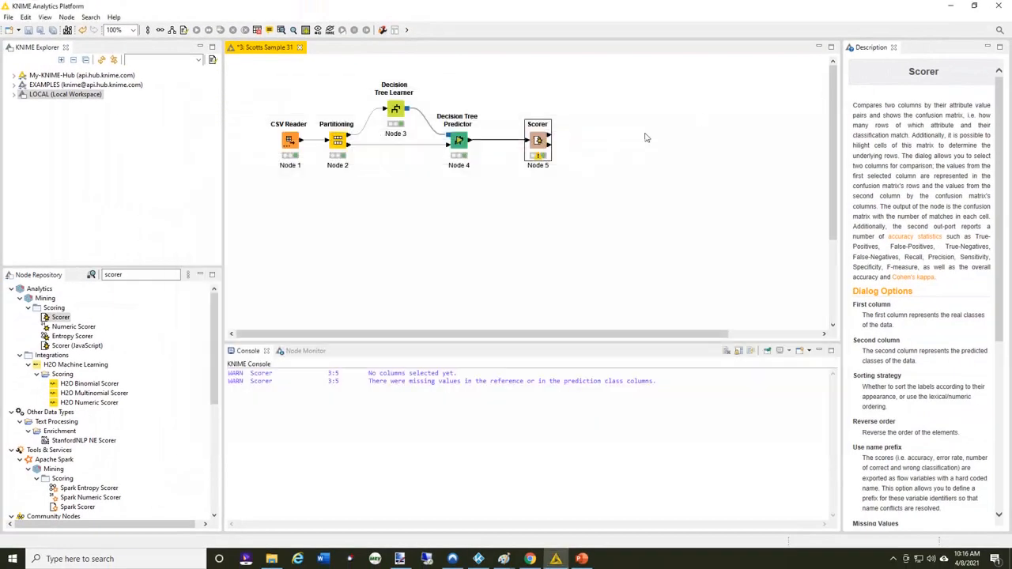
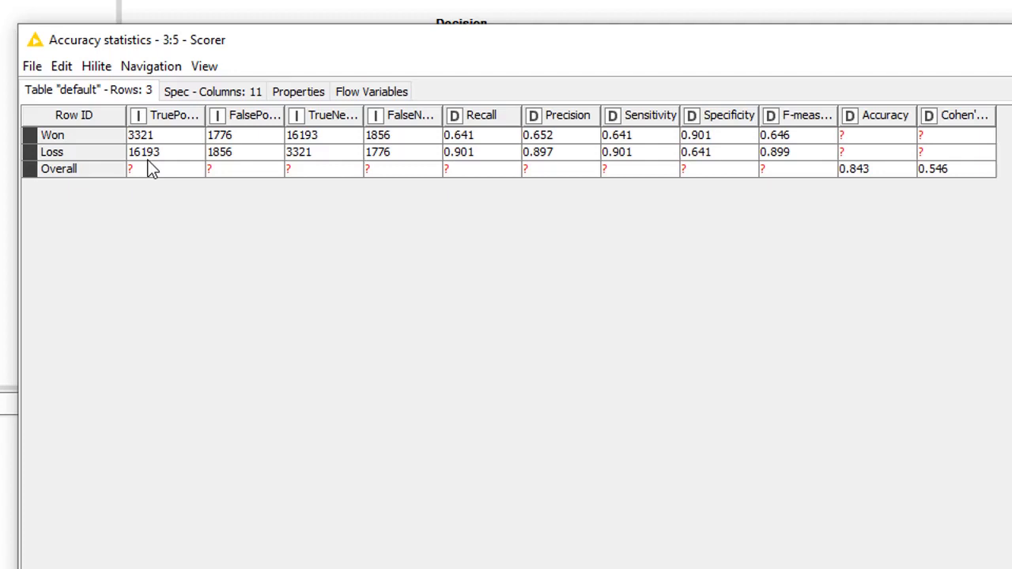
Step: Examine the Won row in the Scorer's accuracy statistics table, from the true and false counts through Cohen's kappa and sensitivity
left_click(77, 139)
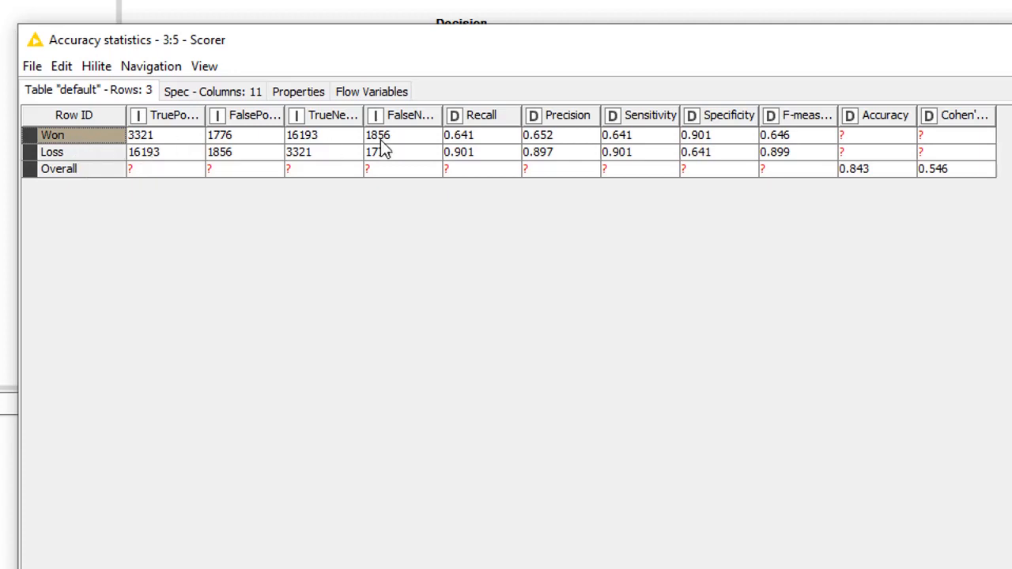
left_click(941, 138)
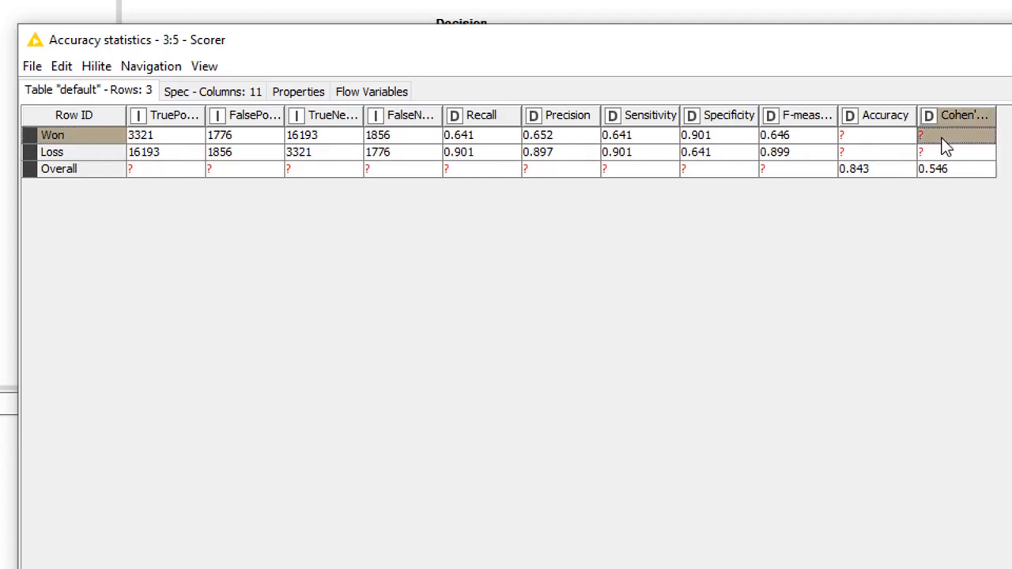
left_click(627, 138)
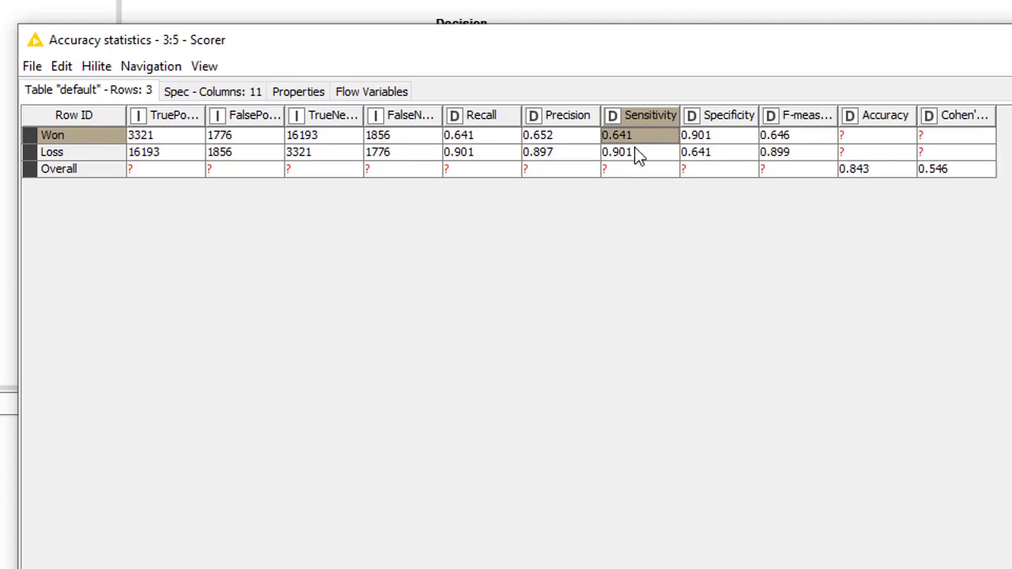
Step: Compare the Won and Loss sensitivity and the overall accuracy in the Scorer's accuracy statistics table, then close it
left_click(632, 156)
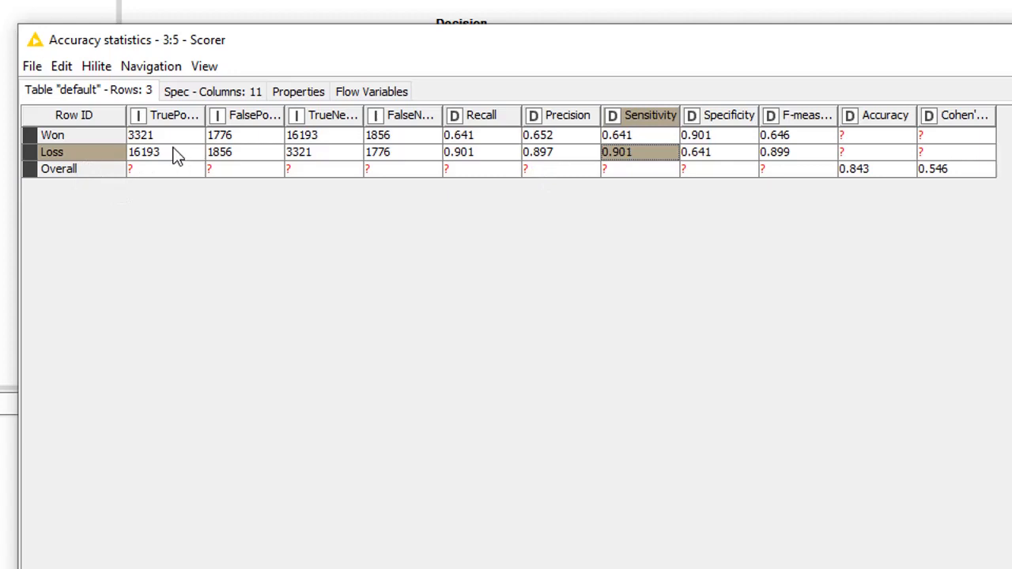
left_click(653, 139)
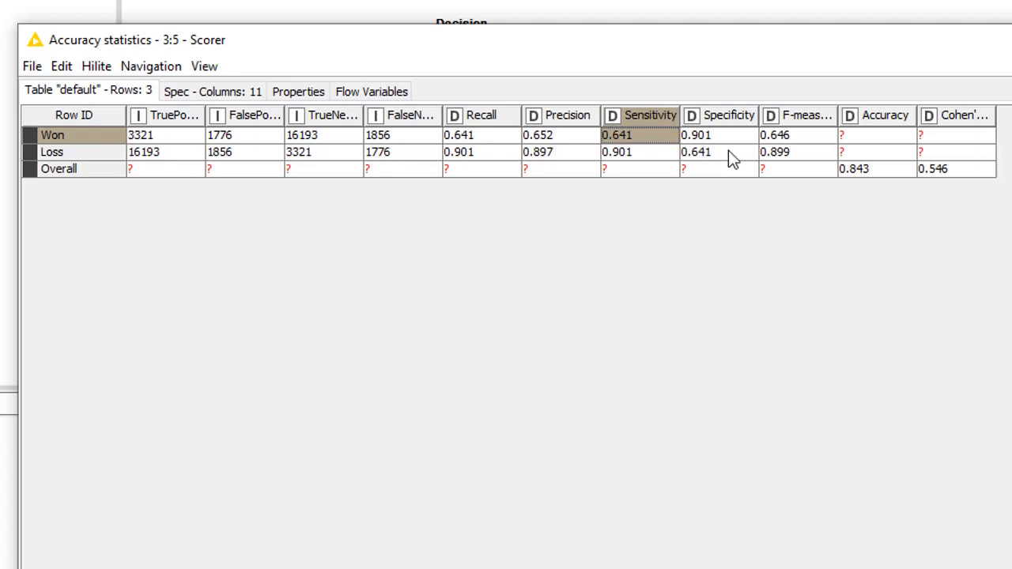
left_click(869, 170)
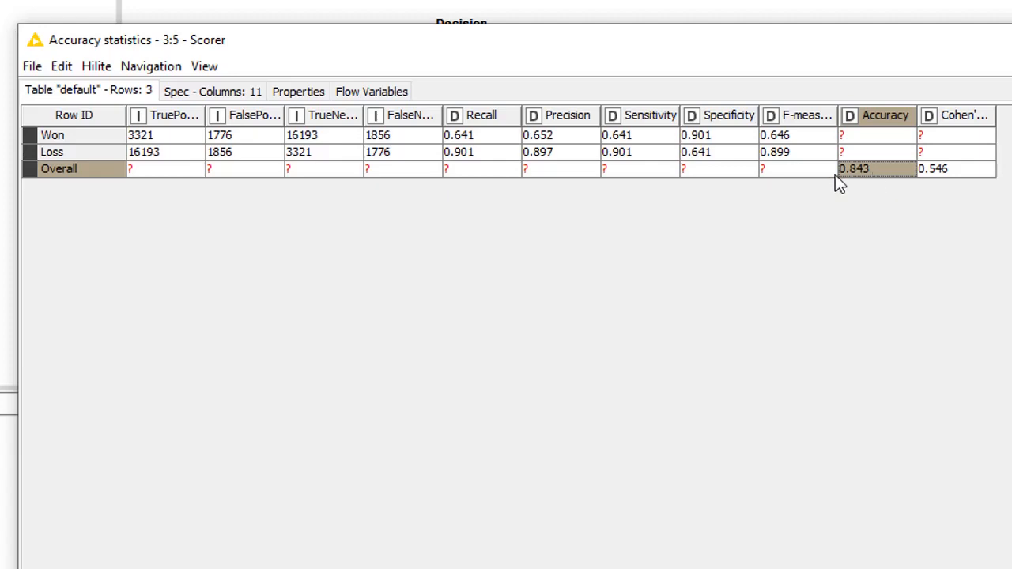
left_click(631, 136)
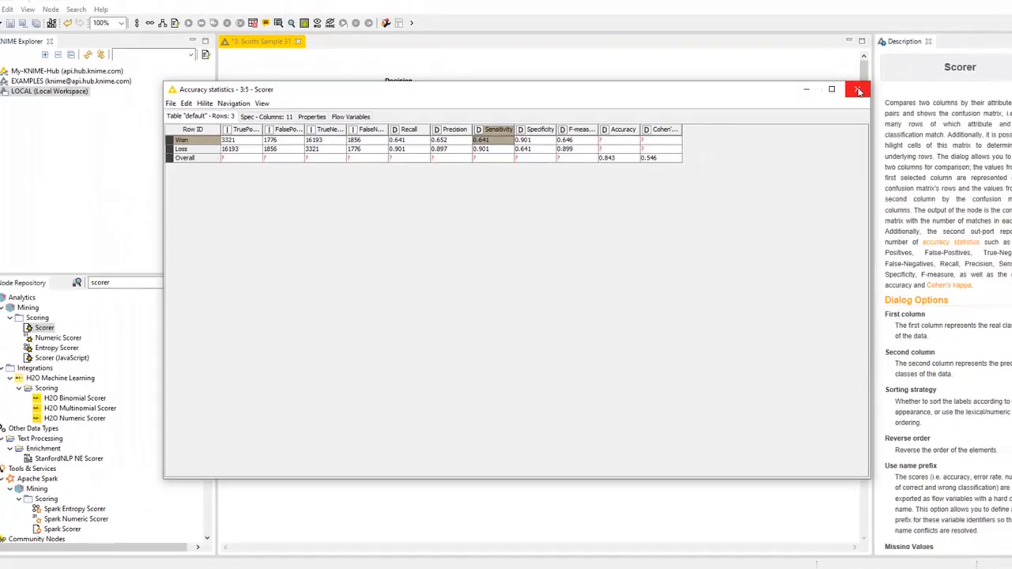
left_click(856, 88)
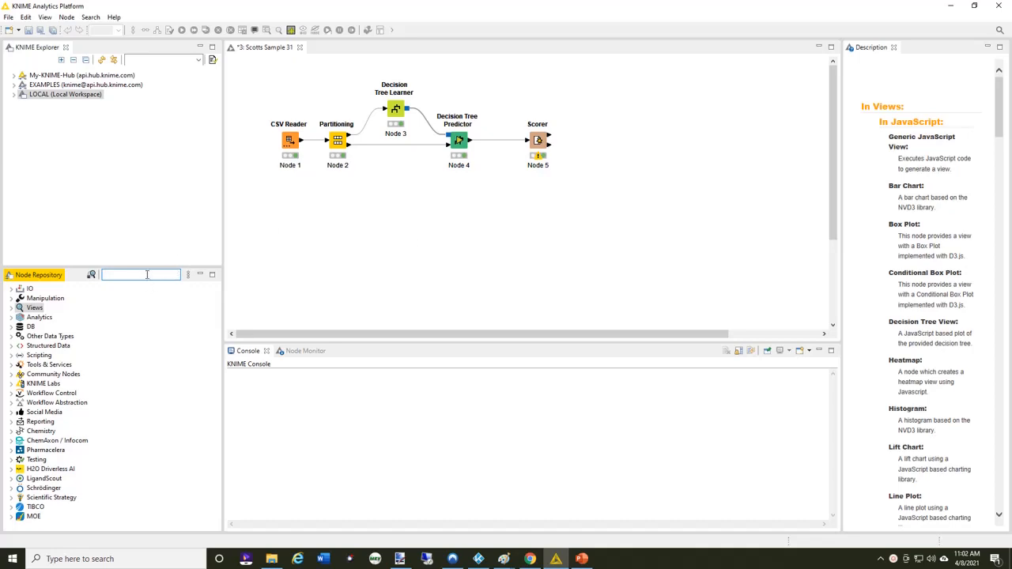
Step: Add a JavaScript ROC Curve node below the Scorer and connect the Decision Tree Predictor's output to its first input
type("roc")
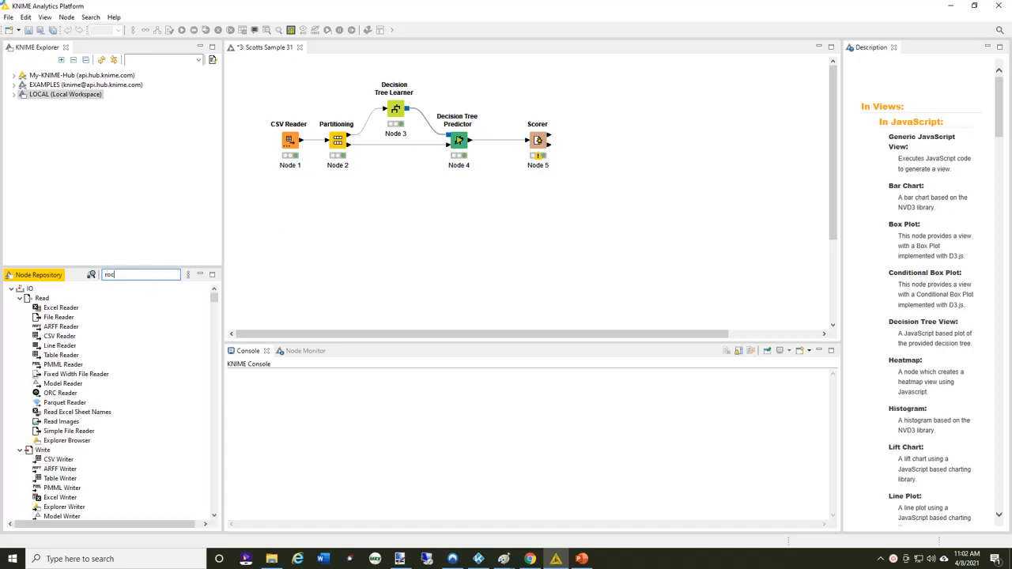
left_click_drag(59, 309, 544, 204)
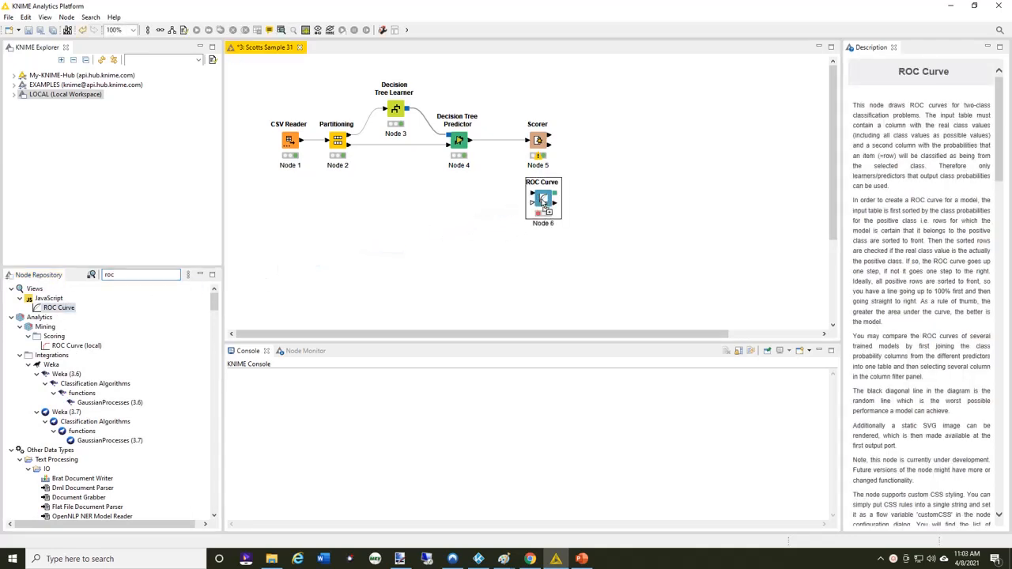
left_click(475, 151)
left_click_drag(476, 155, 543, 207)
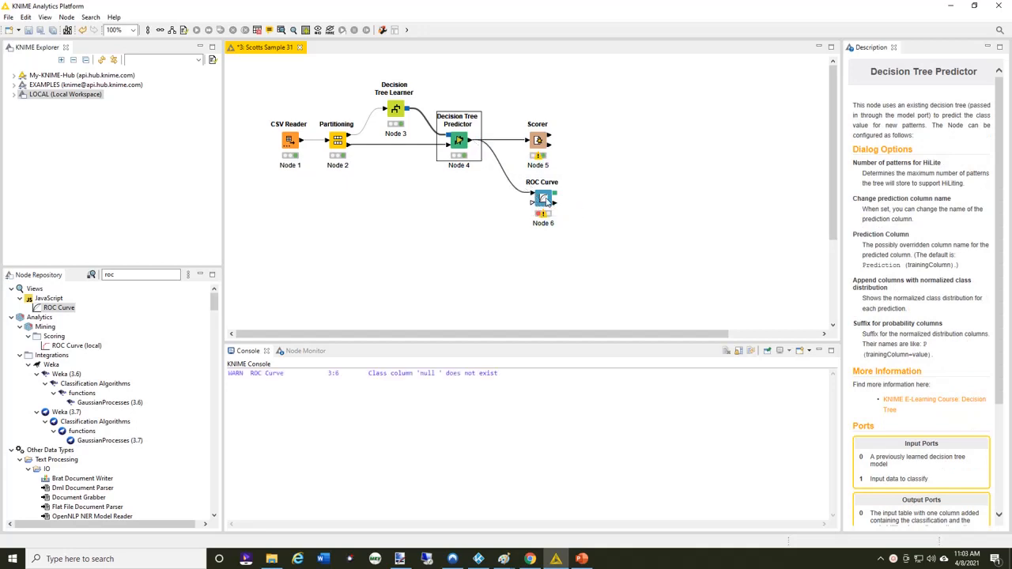
Step: In the ROC Curve node's configuration, set the class column to Opportunity Result and the positive class value to Won
double_click(546, 200)
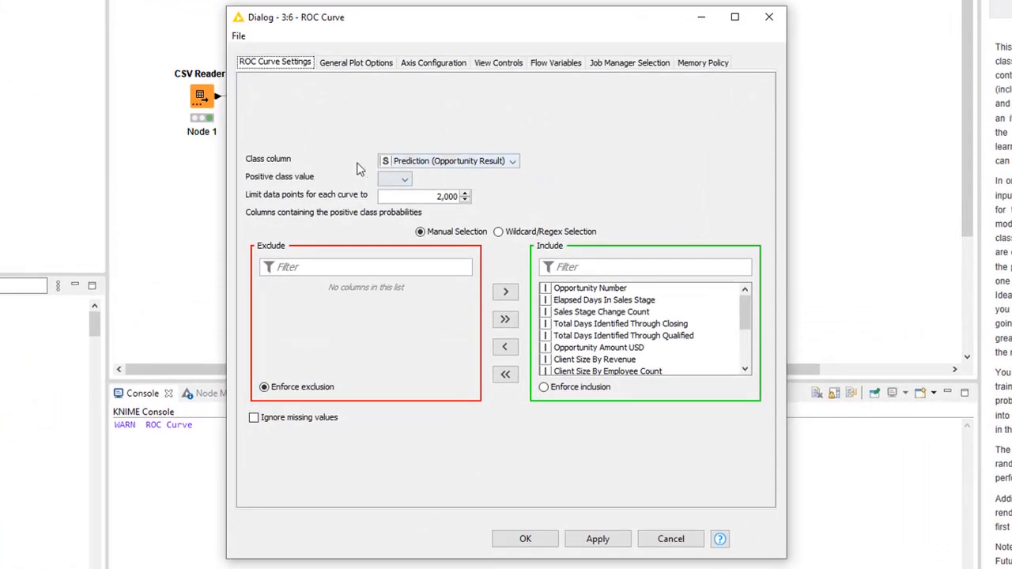
left_click(514, 163)
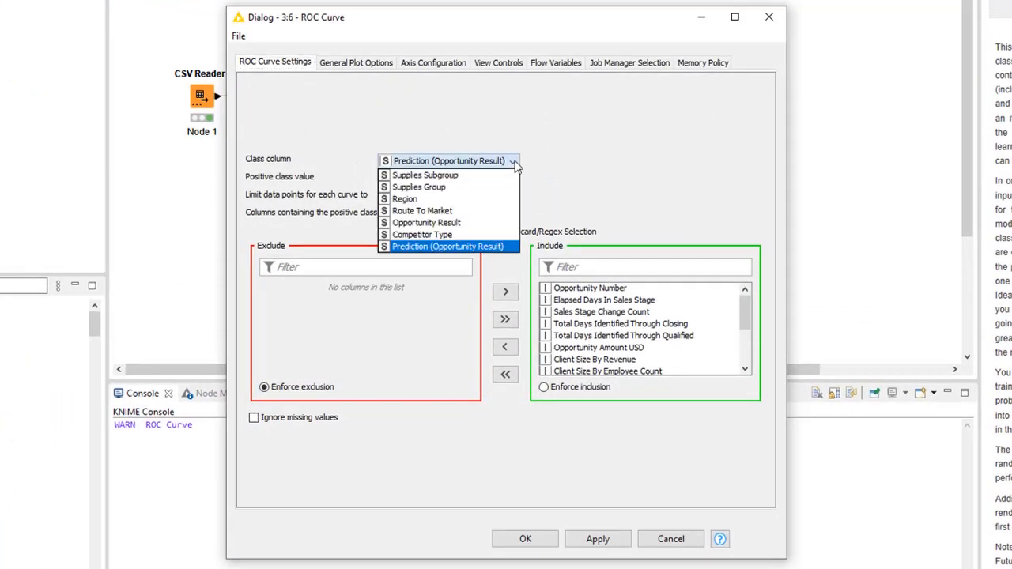
left_click(455, 224)
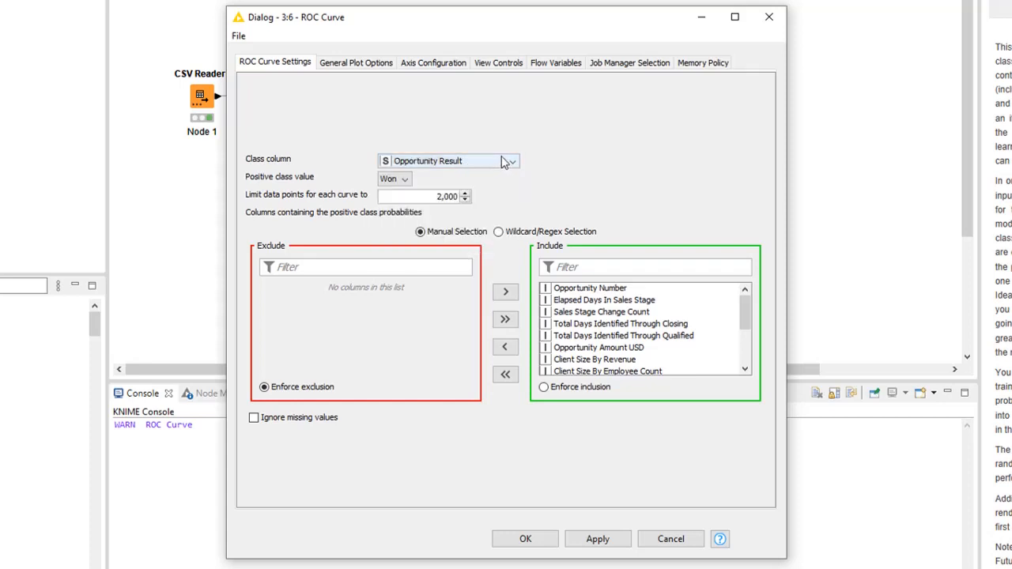
left_click(407, 184)
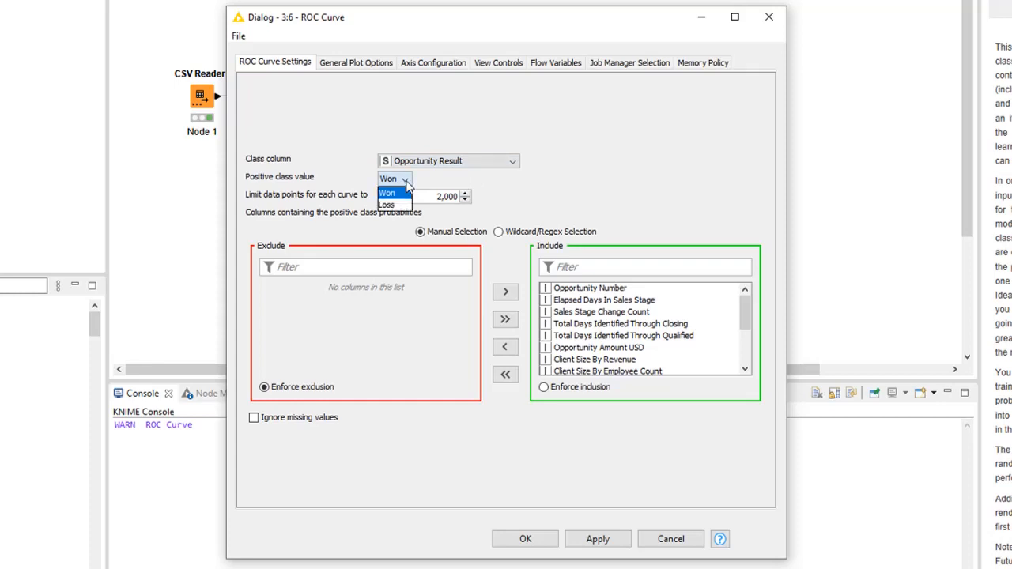
left_click(404, 196)
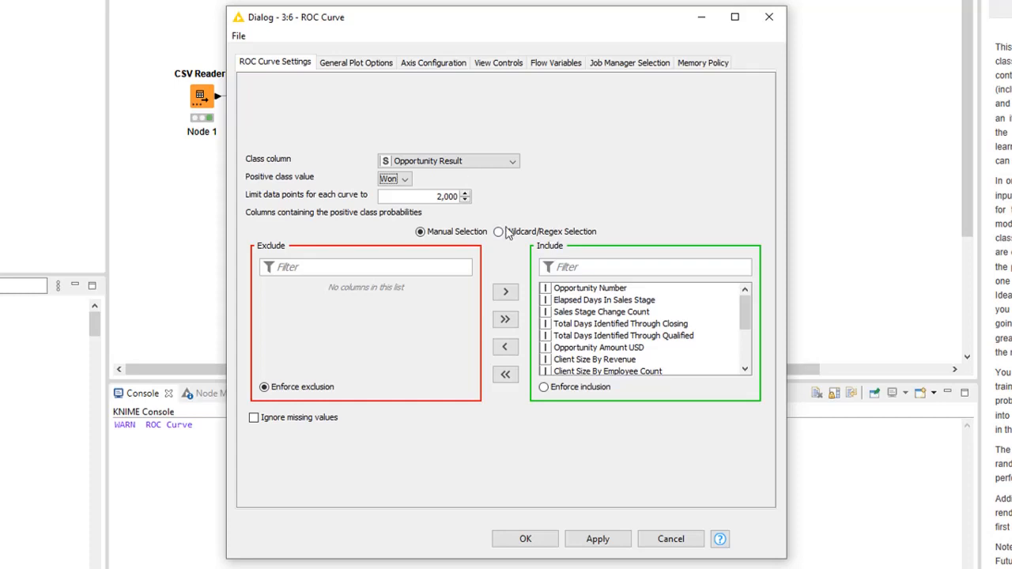
Step: Exclude all probability columns except P (Opportunity Result=Won) and apply the ROC Curve settings
left_click(506, 375)
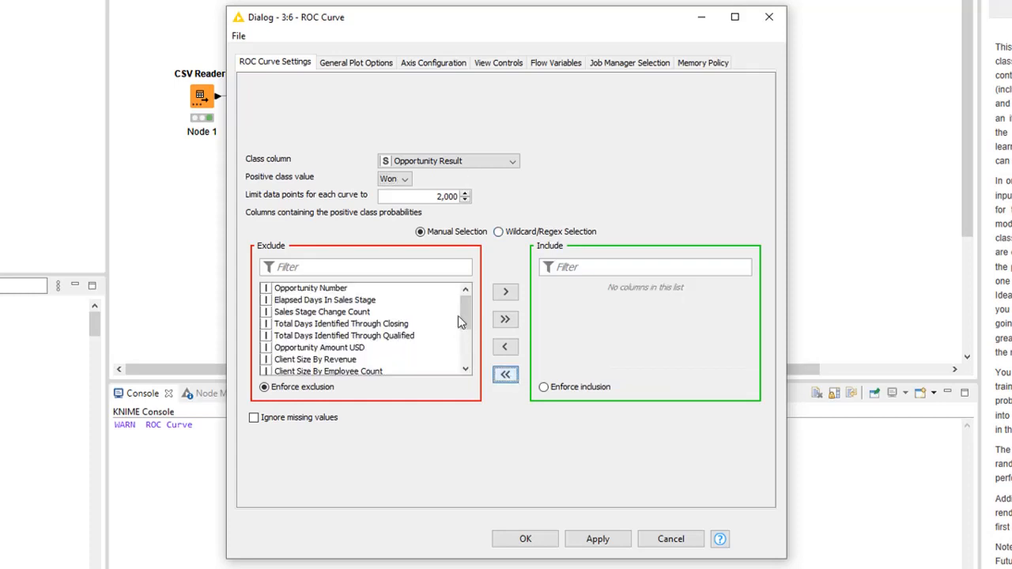
left_click_drag(465, 317, 467, 348)
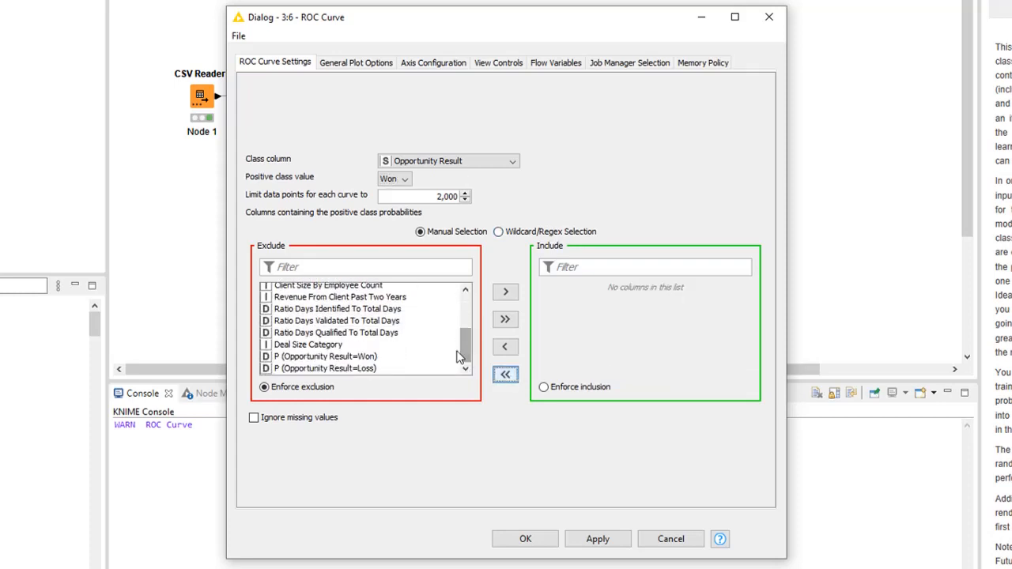
double_click(328, 360)
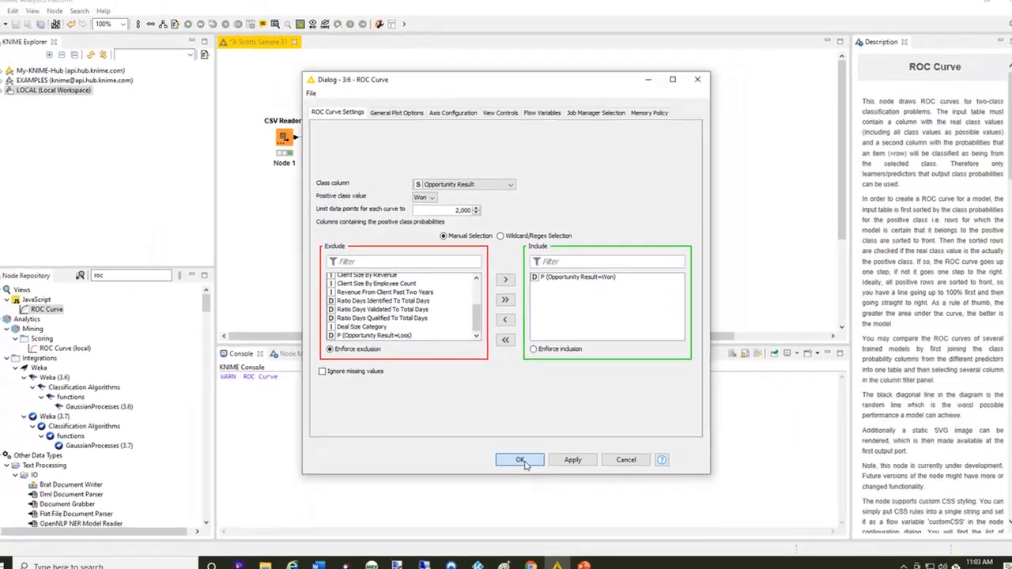
left_click(530, 542)
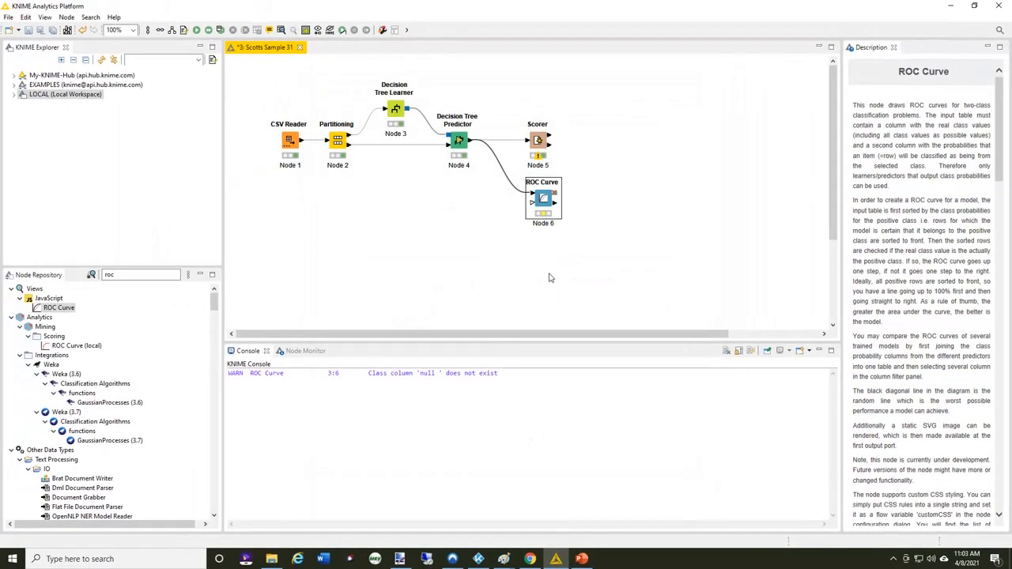
Step: Execute the ROC Curve node with its view open, examine the Won curve, reopen the interactive view once more, and close it
right_click(544, 201)
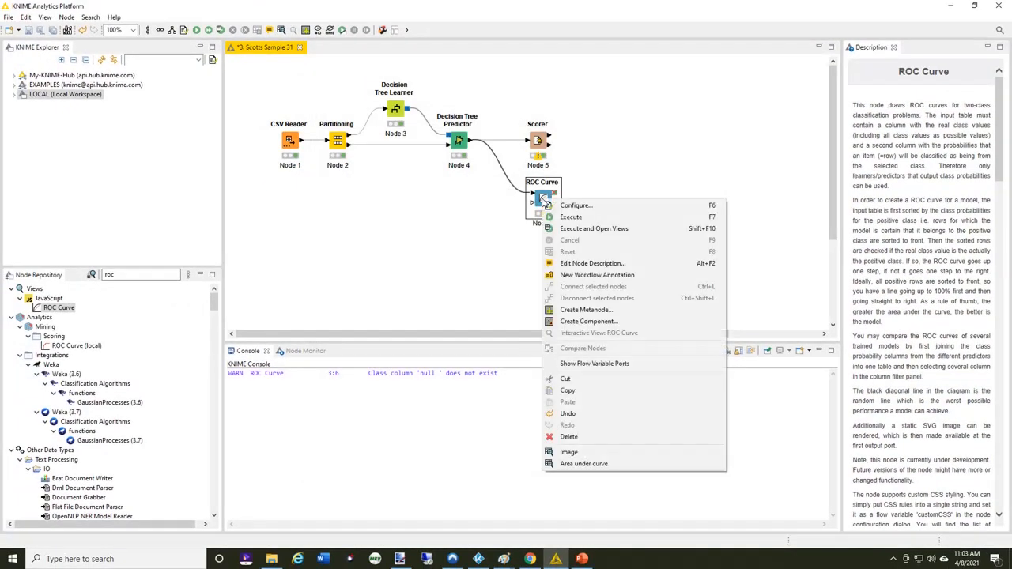
left_click(577, 229)
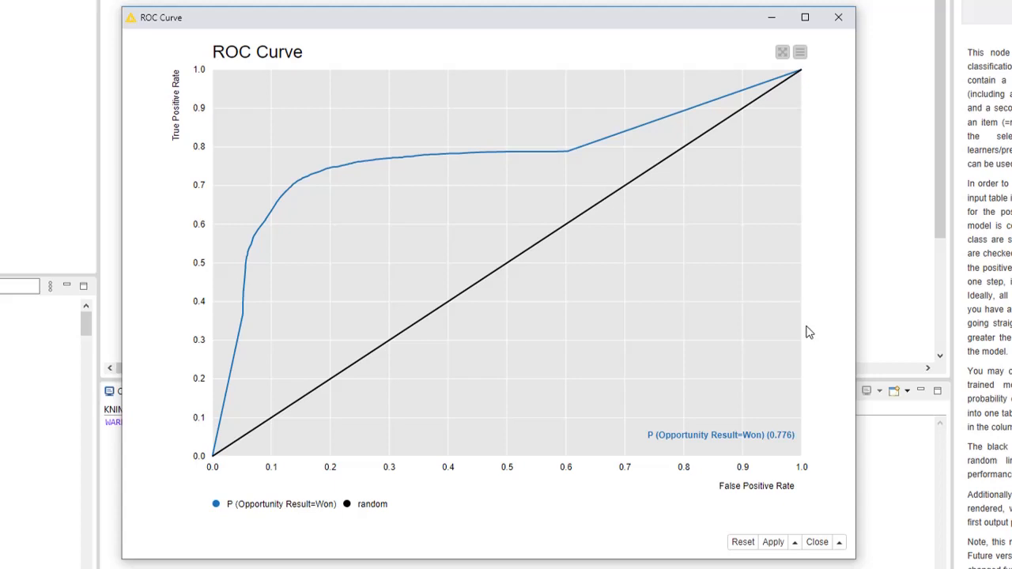
left_click(818, 542)
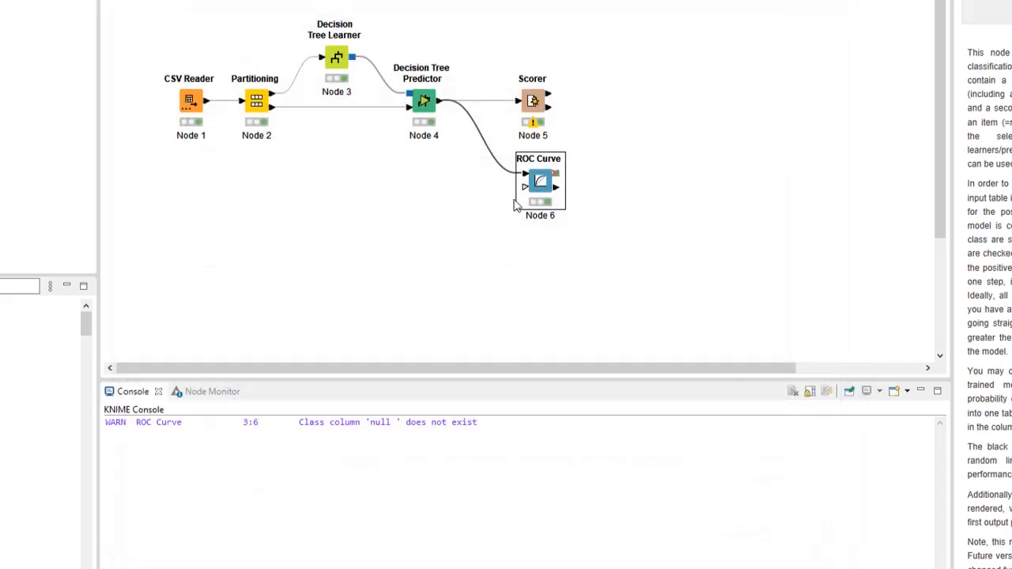
right_click(539, 184)
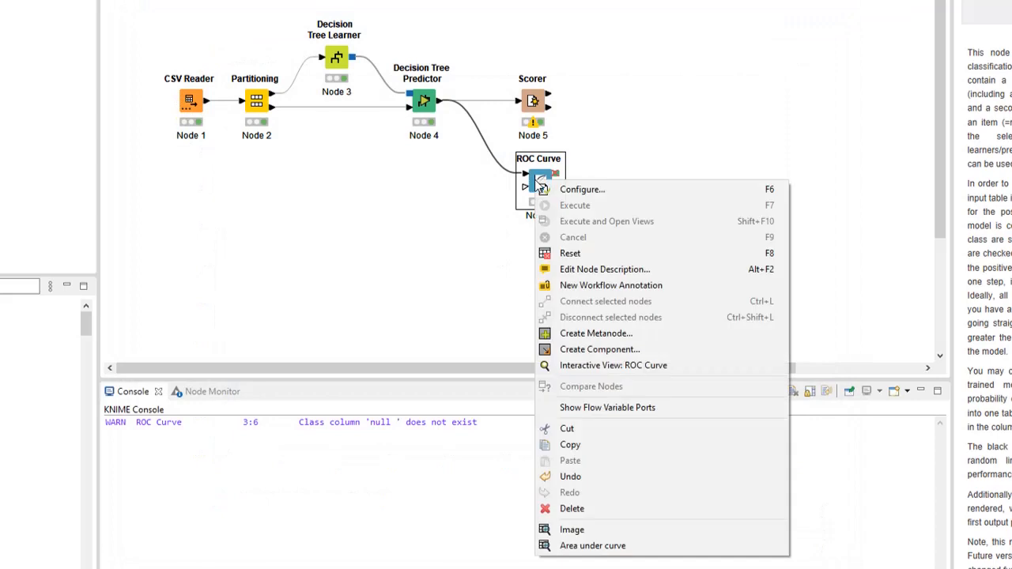
left_click(649, 367)
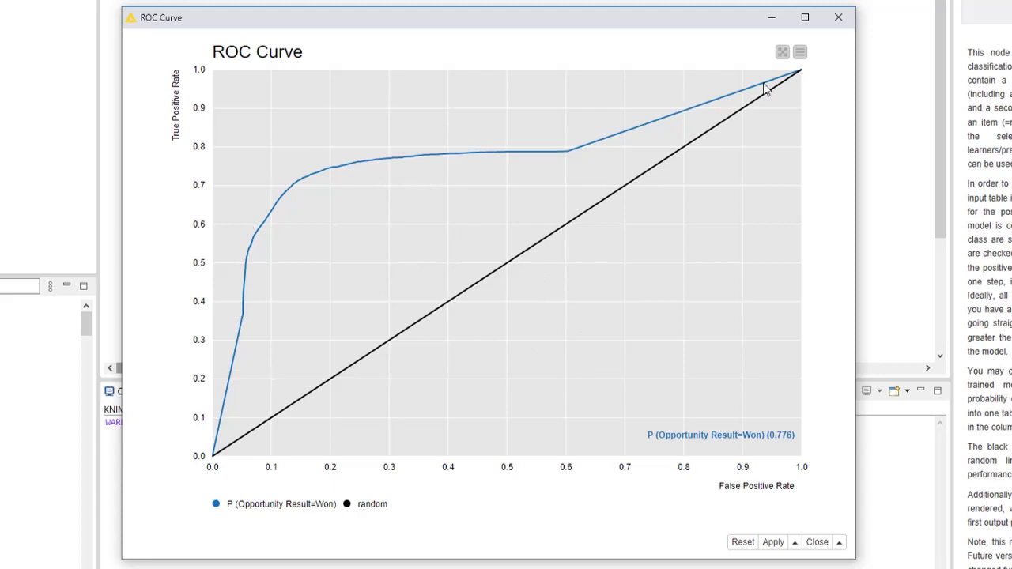
left_click(842, 24)
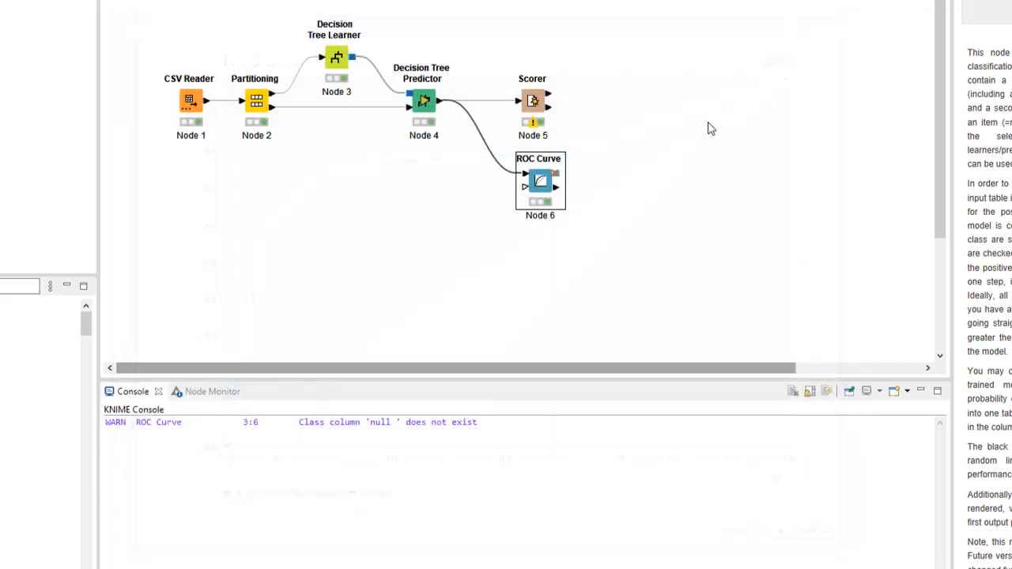
Step: Replace the ROC Curve node's included column with P (Opportunity Result=Loss) and accept the node reset
double_click(546, 183)
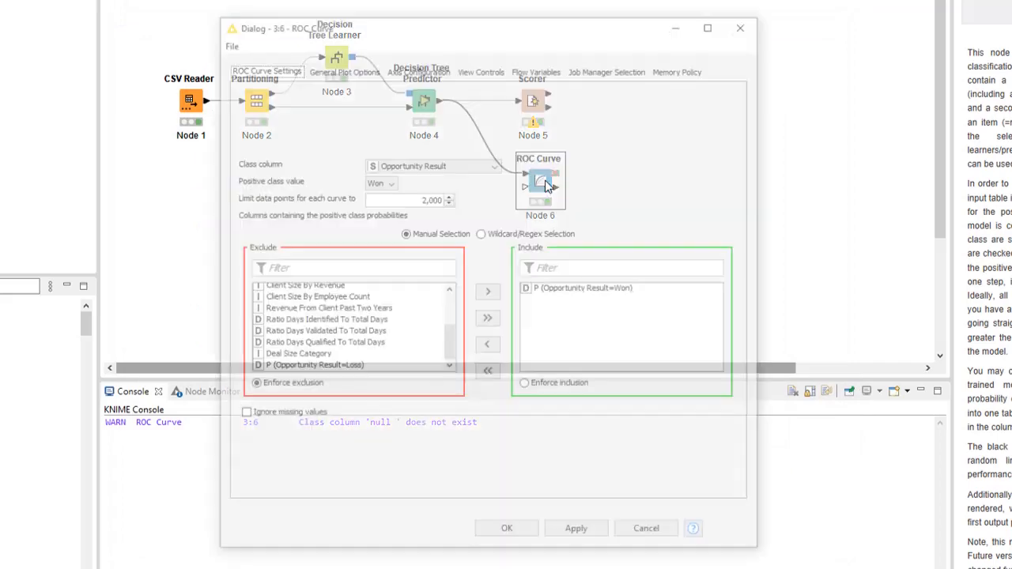
double_click(609, 289)
left_click_drag(451, 337, 448, 365)
double_click(353, 368)
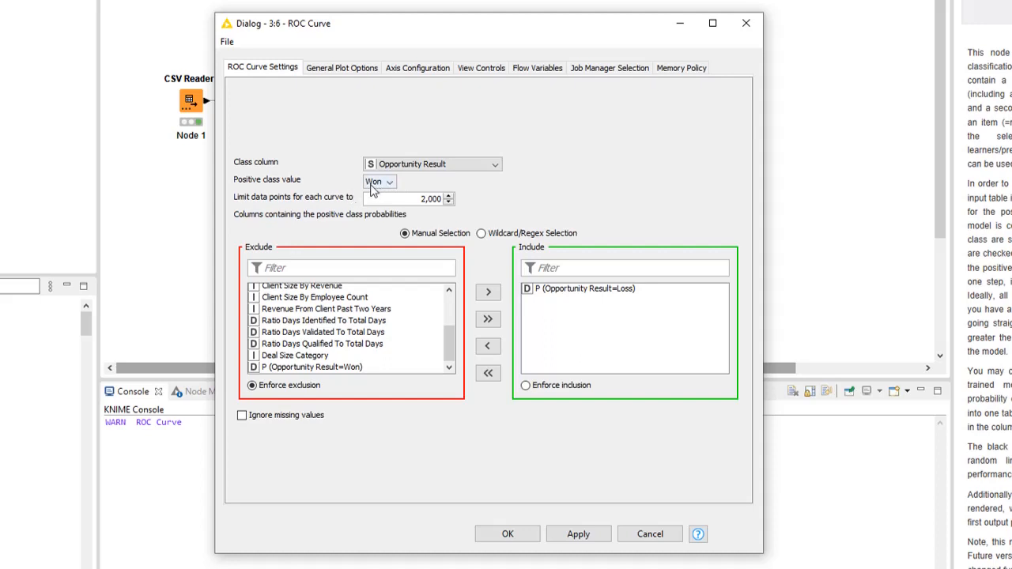
left_click(510, 535)
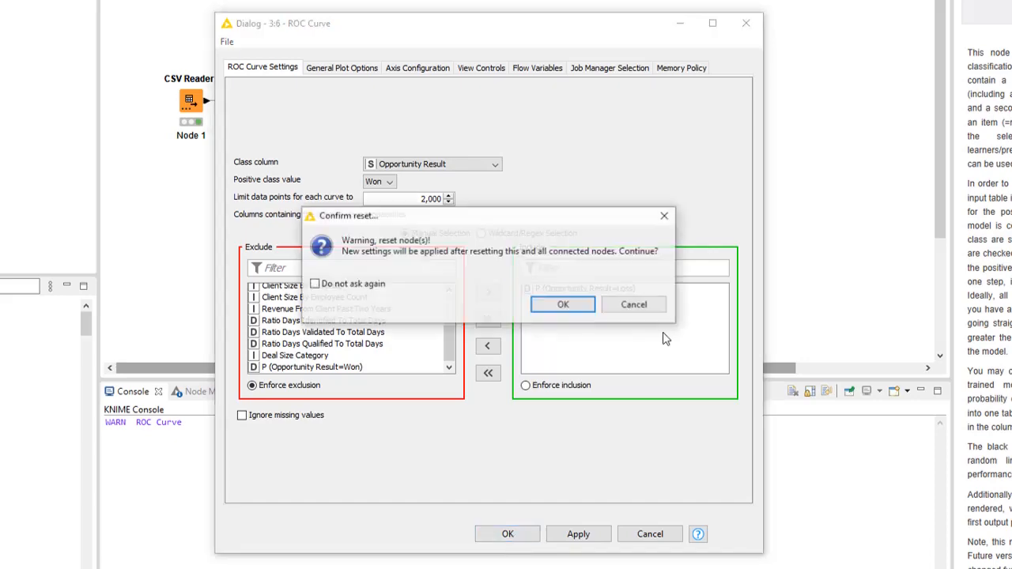
left_click(589, 307)
Step: Execute the ROC Curve node again to examine the Loss probability curve against the positive class Won, and close the view
right_click(544, 176)
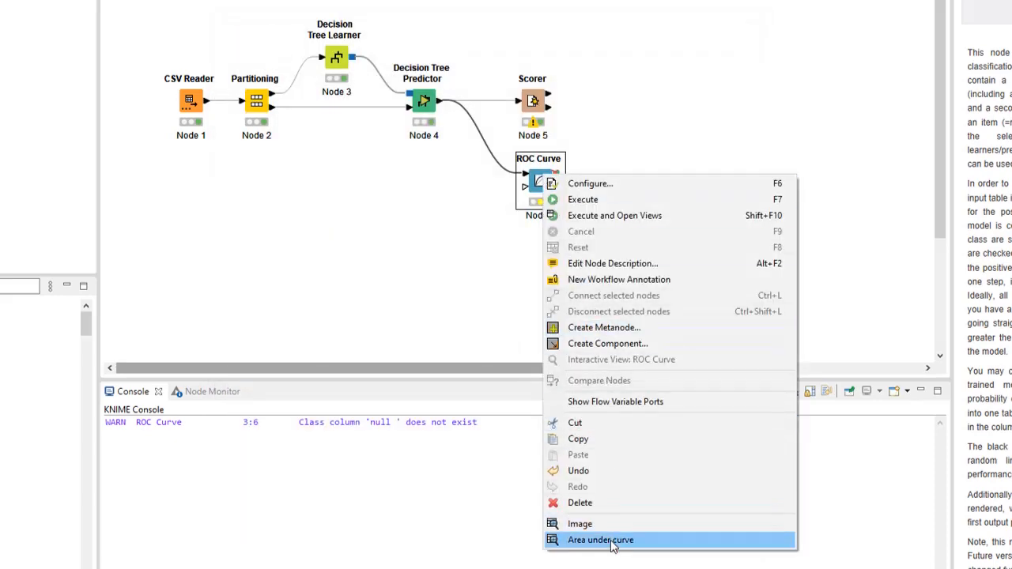
left_click(632, 225)
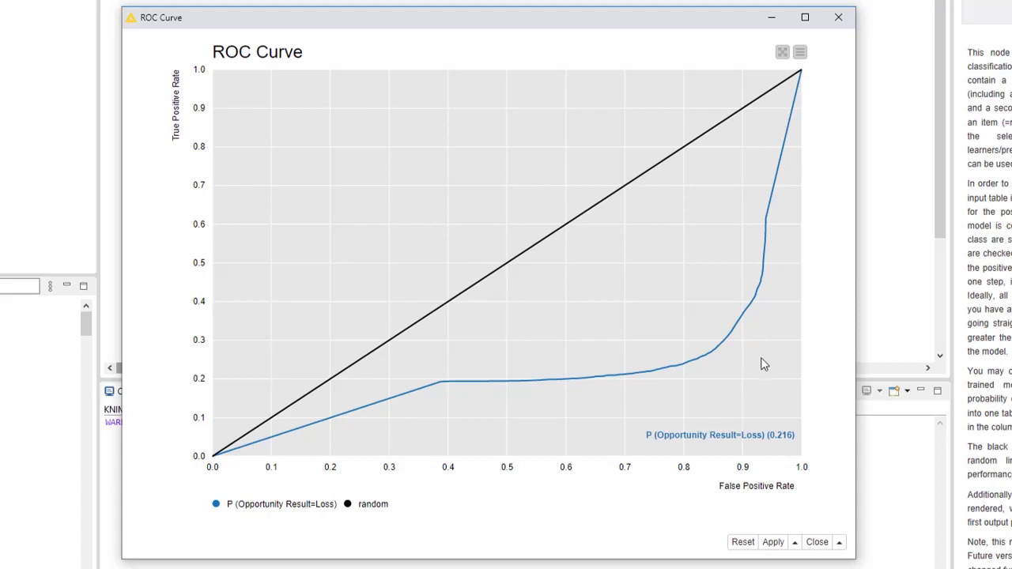
left_click(838, 16)
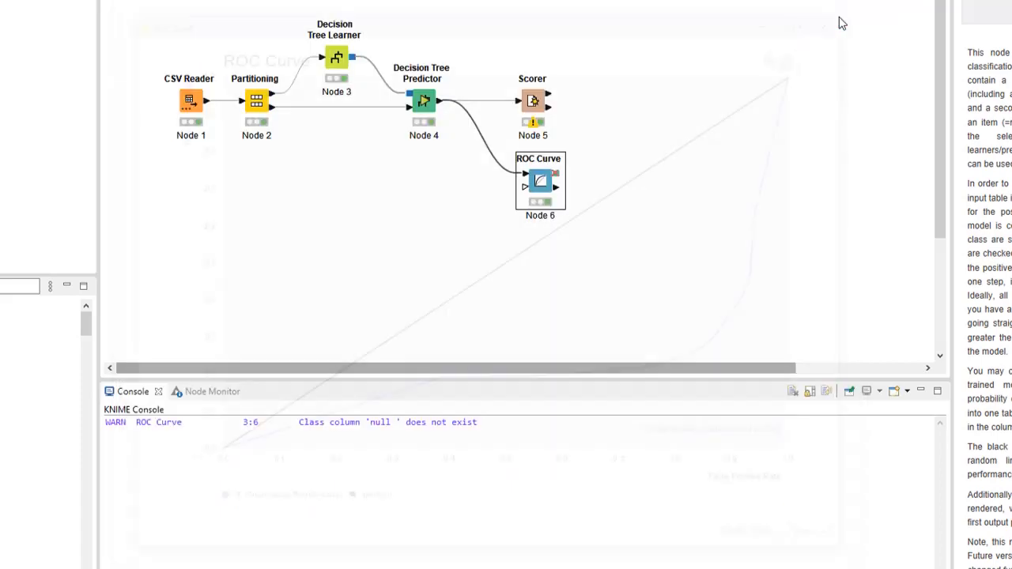
Step: Set the ROC Curve node's positive class value to Loss, accept the reset, and re-execute the node with its view open
double_click(542, 184)
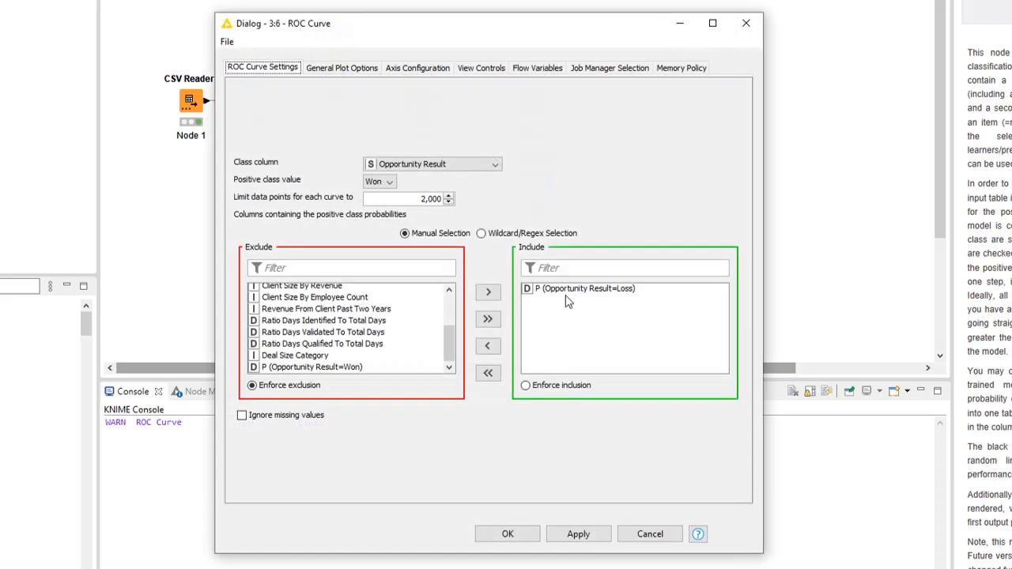
left_click(390, 183)
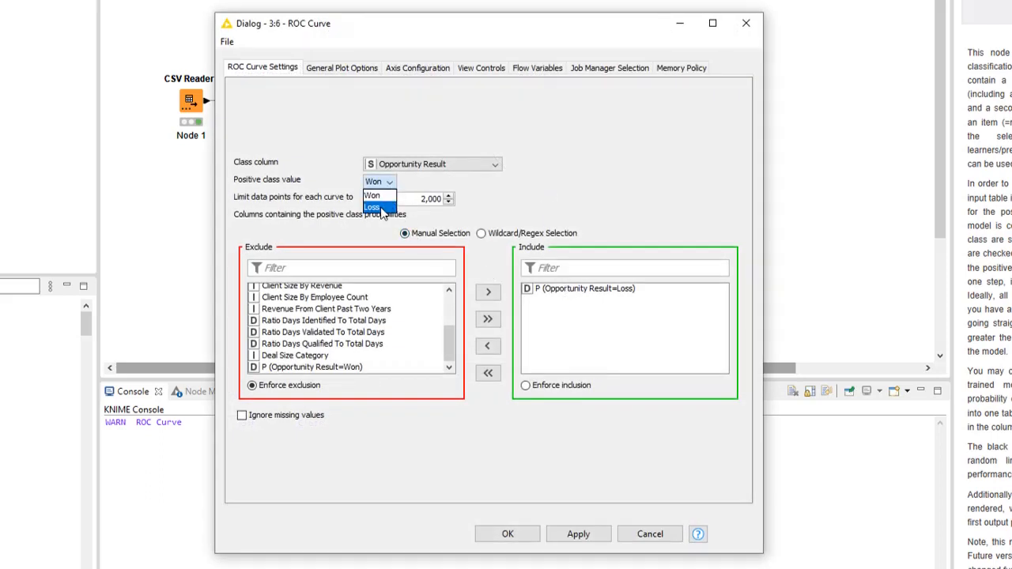
left_click(382, 207)
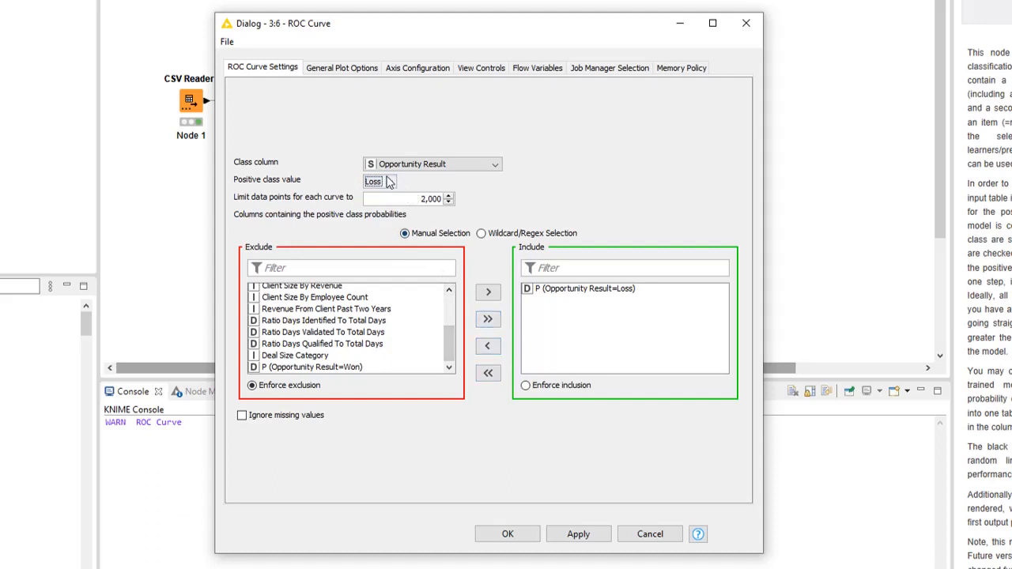
left_click(507, 535)
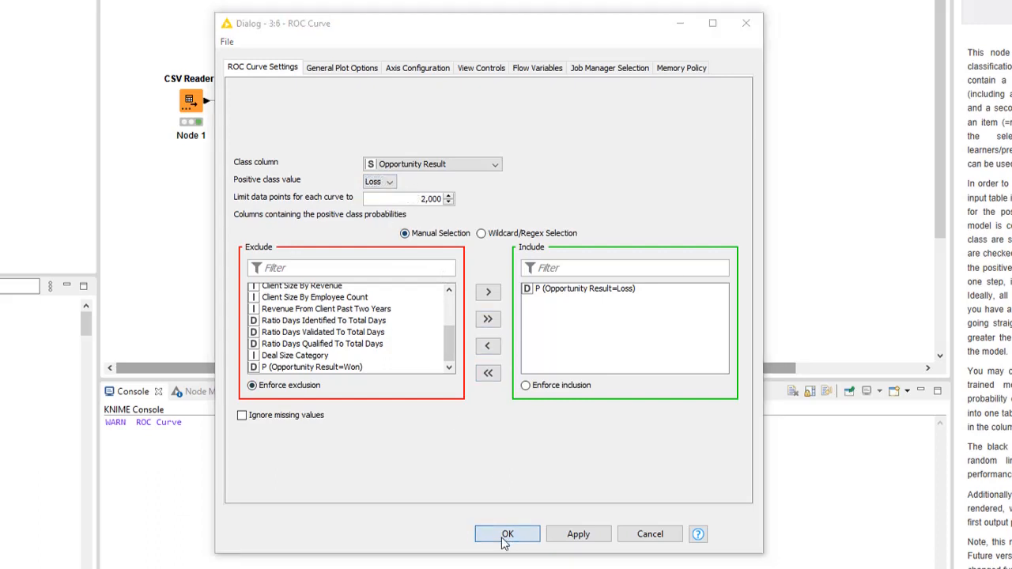
left_click(605, 304)
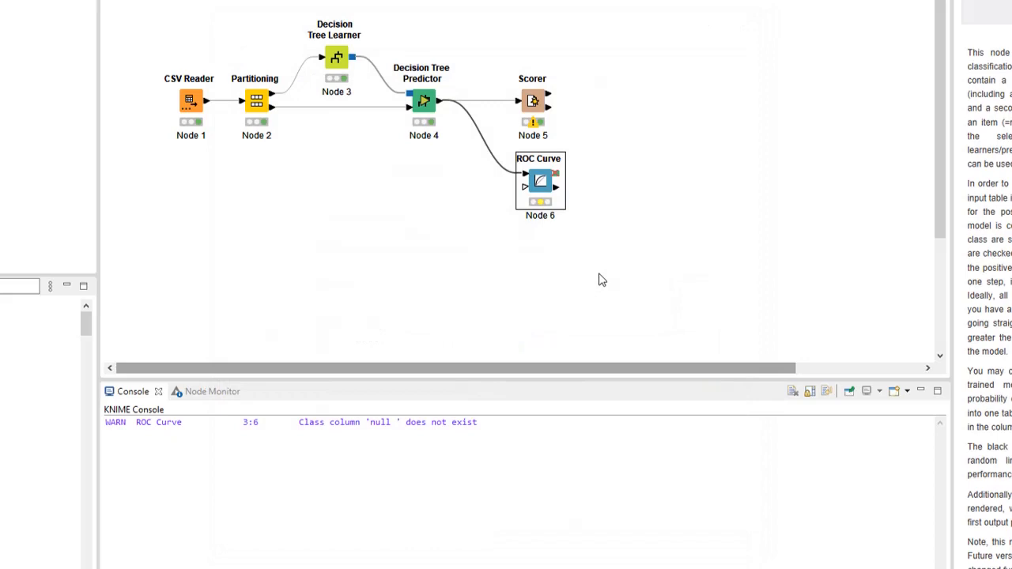
right_click(540, 180)
left_click(611, 222)
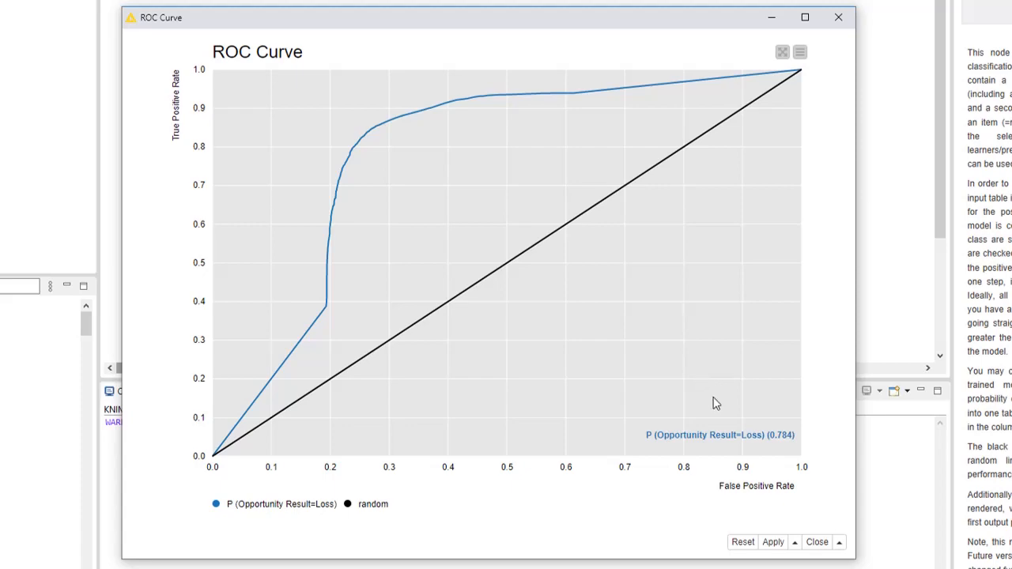
Step: Close the ROC Curve view, add a Lift Chart node below the ROC Curve node, and connect the Decision Tree Predictor's output to it
left_click(816, 542)
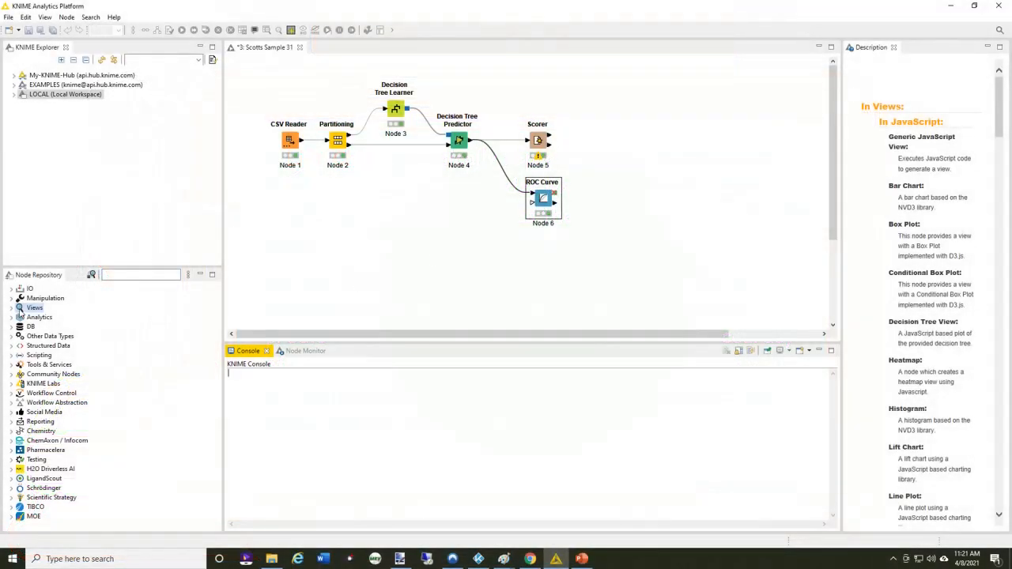
left_click(118, 274)
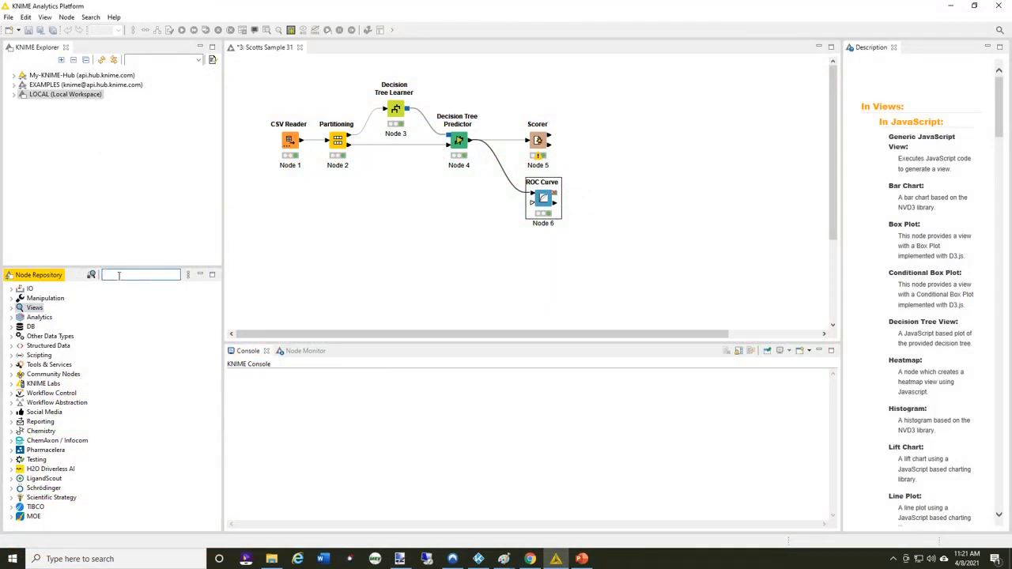
type("lift")
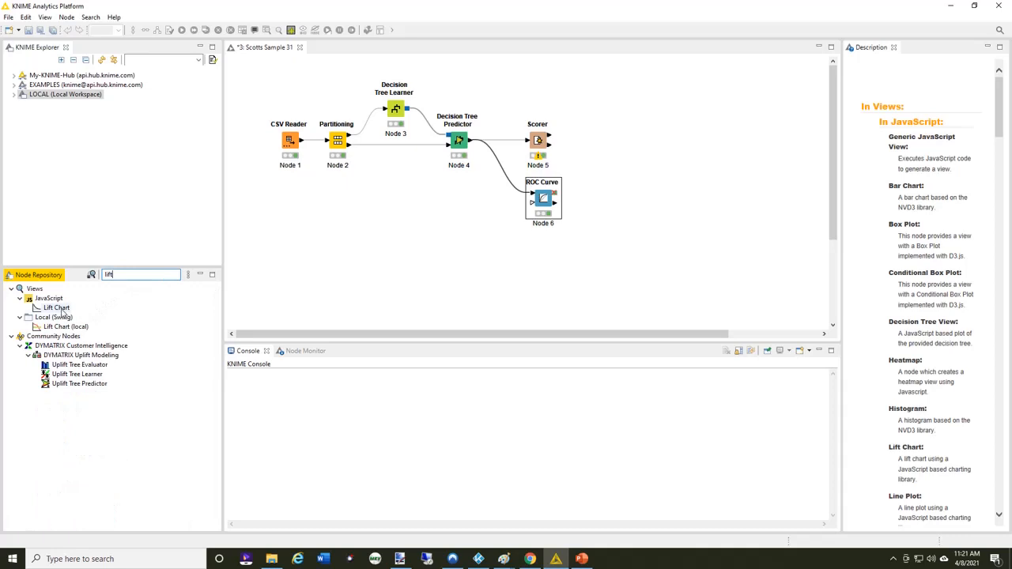
left_click_drag(61, 310, 554, 264)
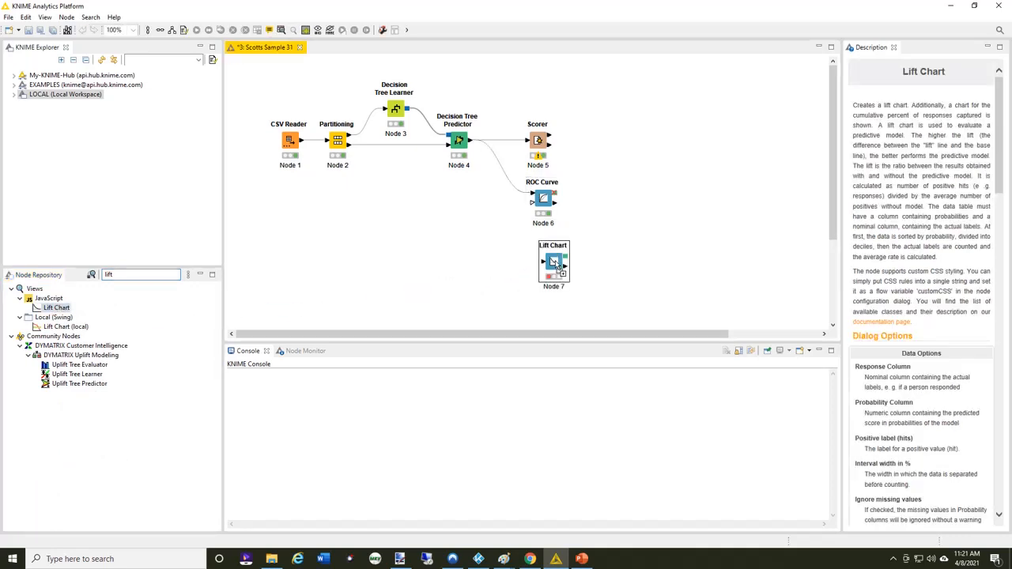
left_click_drag(473, 141, 547, 261)
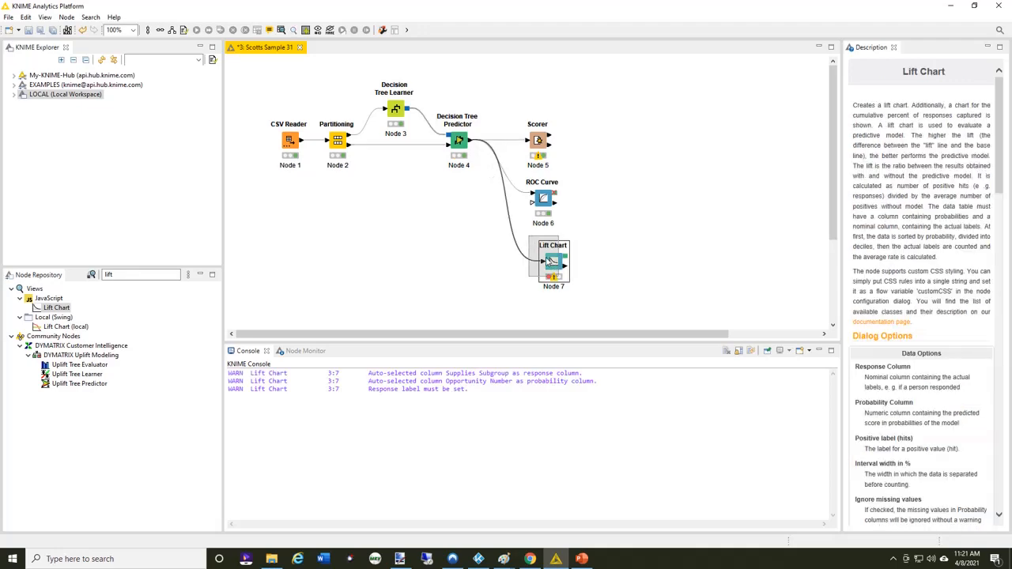
Step: Configure the Lift Chart node with response column Opportunity Result and probability column P (Opportunity Result=Won)
double_click(547, 261)
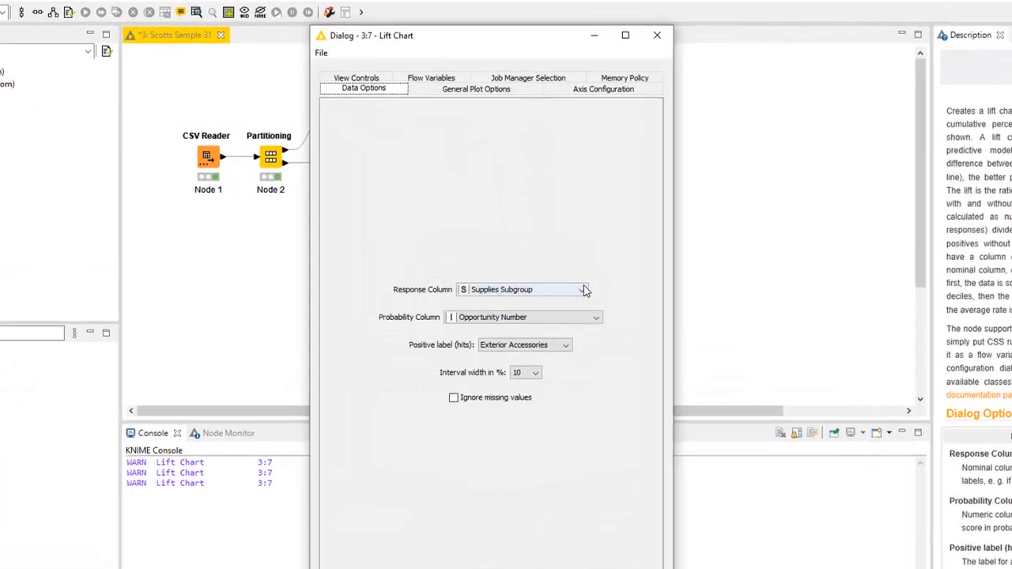
left_click(586, 290)
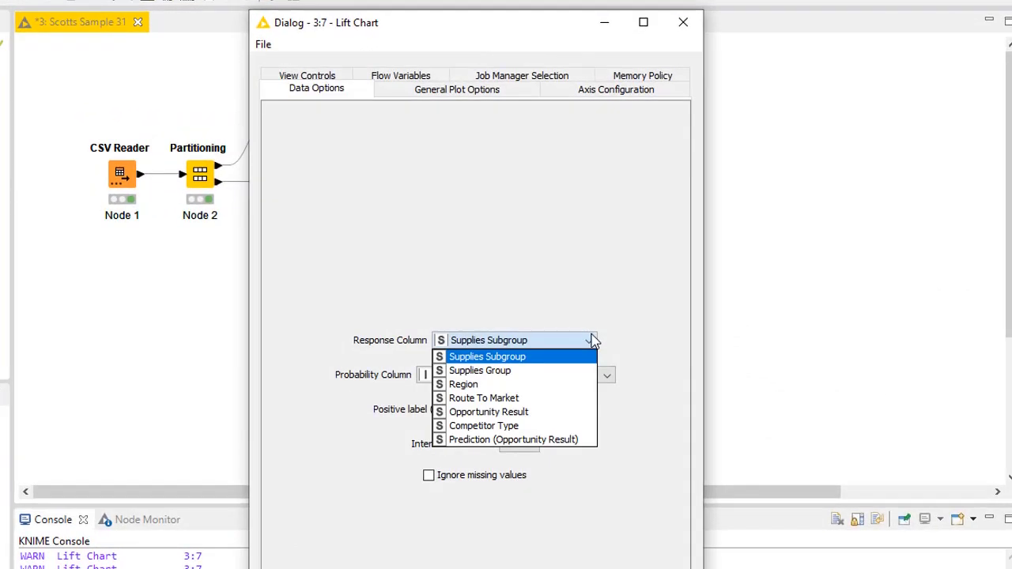
left_click(537, 413)
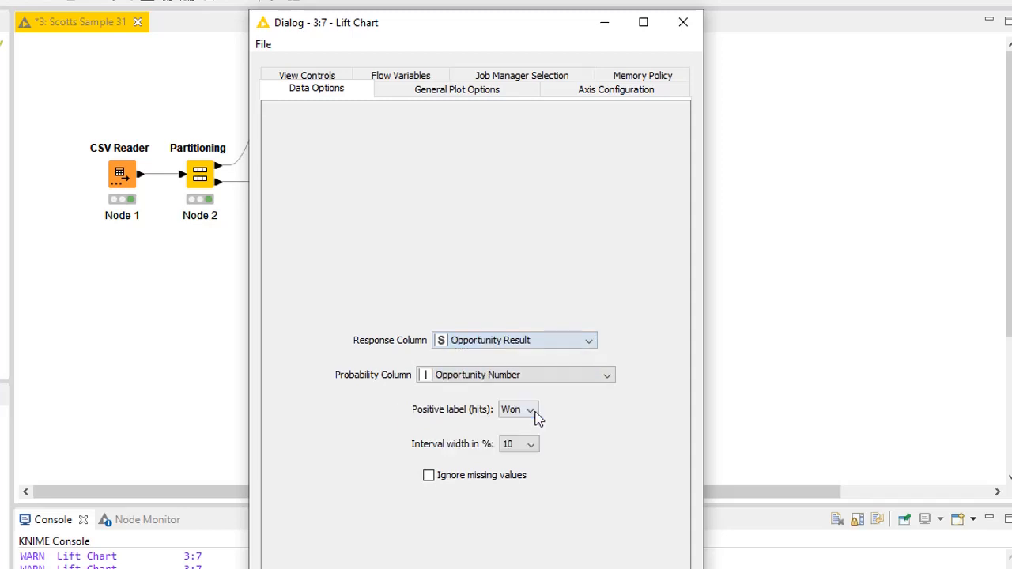
left_click(607, 376)
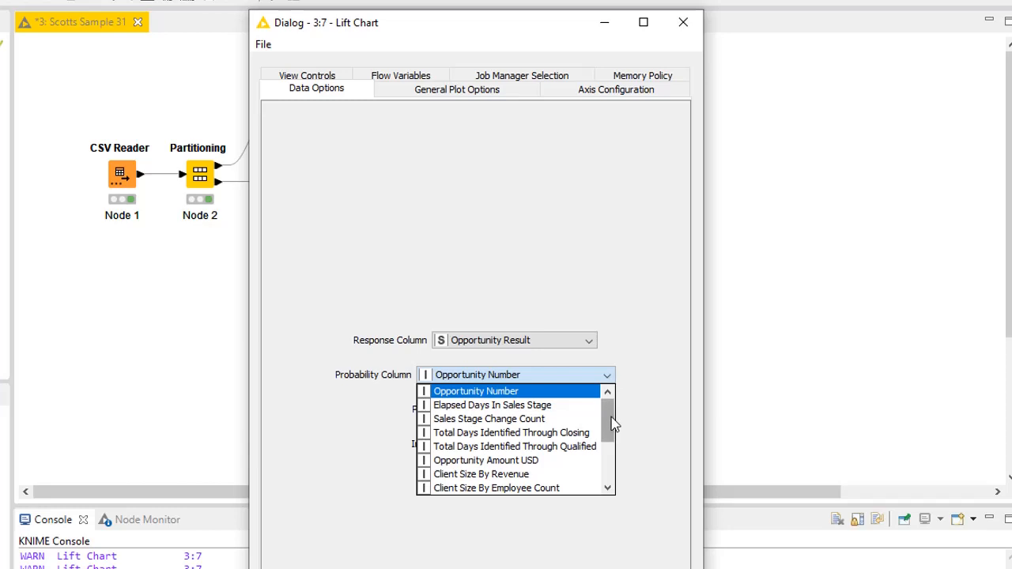
left_click_drag(615, 425, 616, 470)
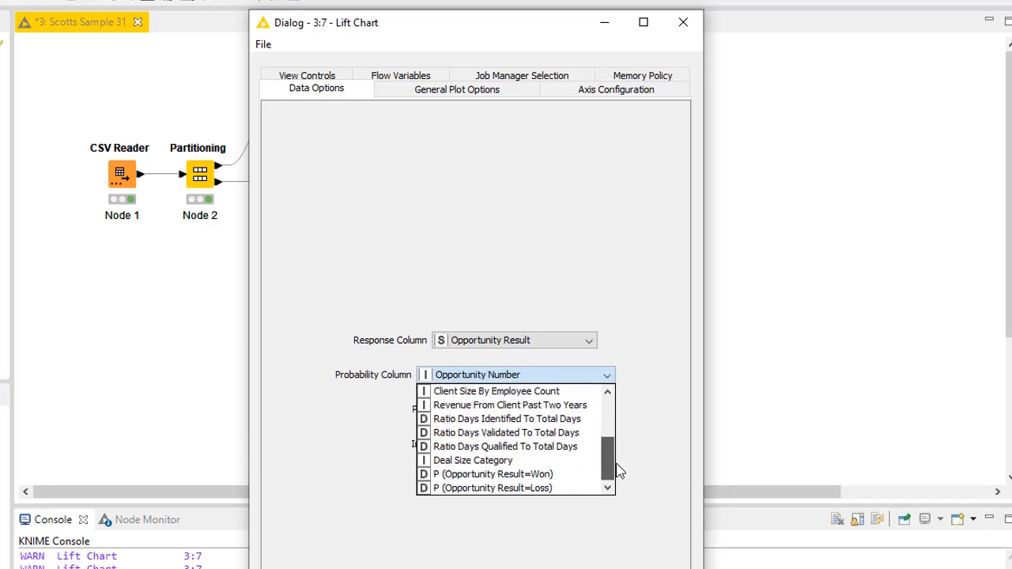
left_click(544, 477)
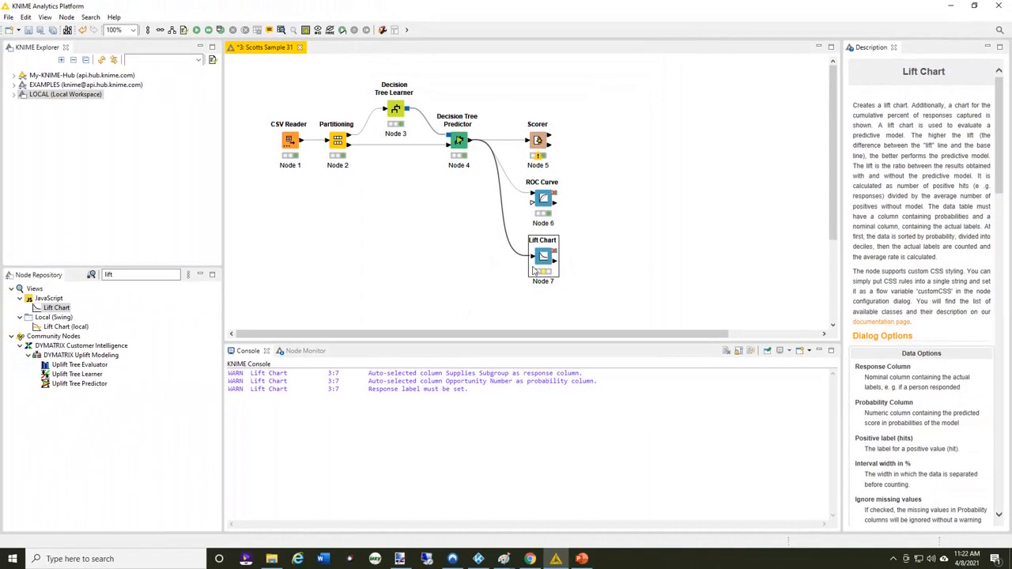
Step: Execute the Lift Chart node with its view open, examine the lift and cumulative lift curves, and close the view
right_click(544, 258)
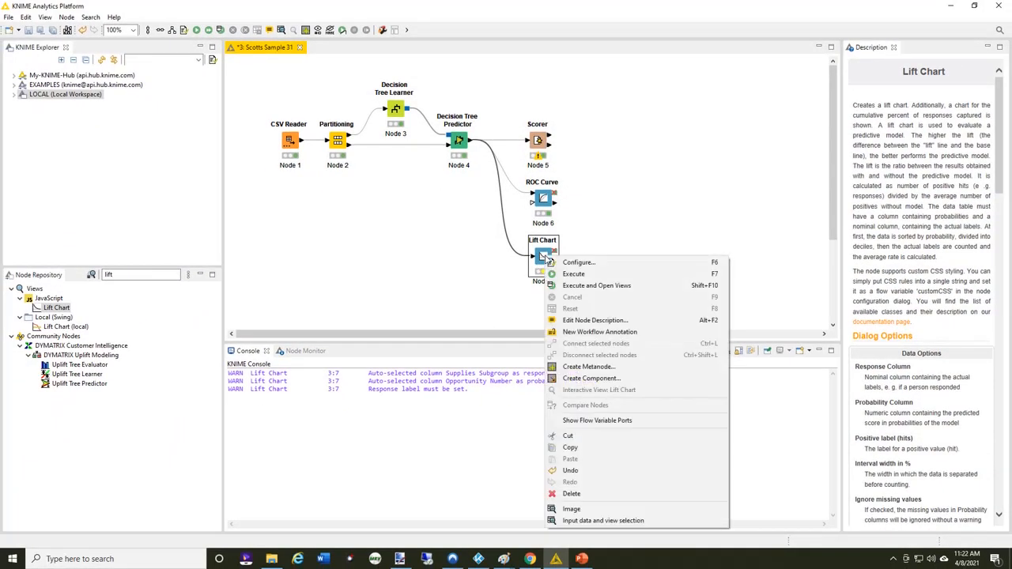
left_click(587, 287)
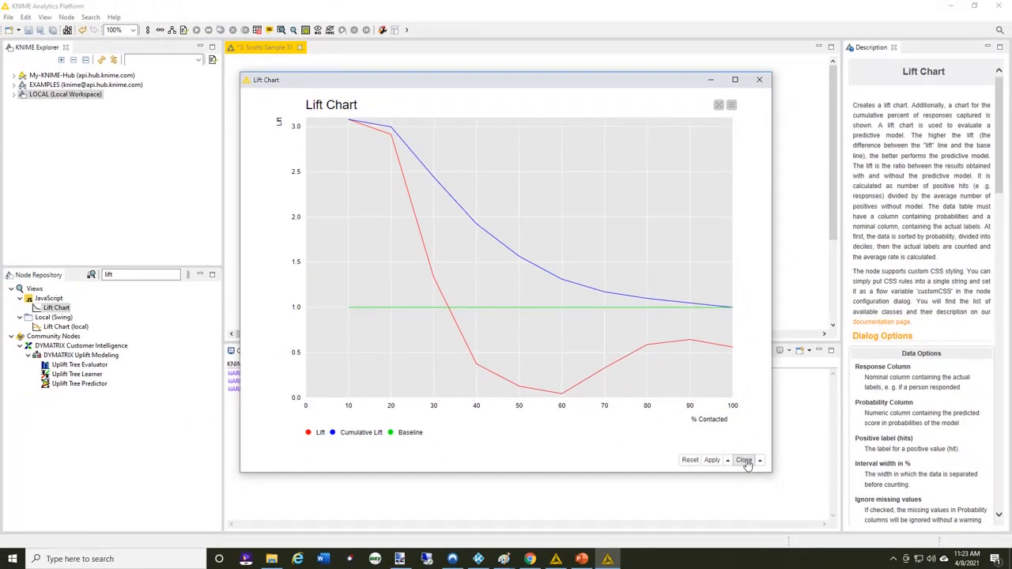
left_click(744, 461)
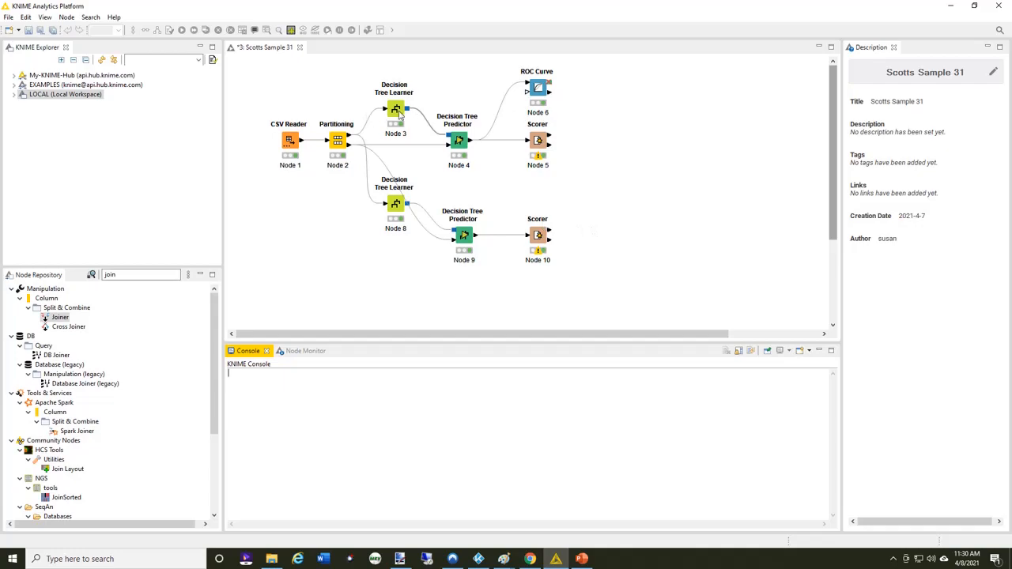
Step: Review the quality measure and pruning settings of the two Decision Tree Learner nodes, Node 3 and Node 8
double_click(396, 111)
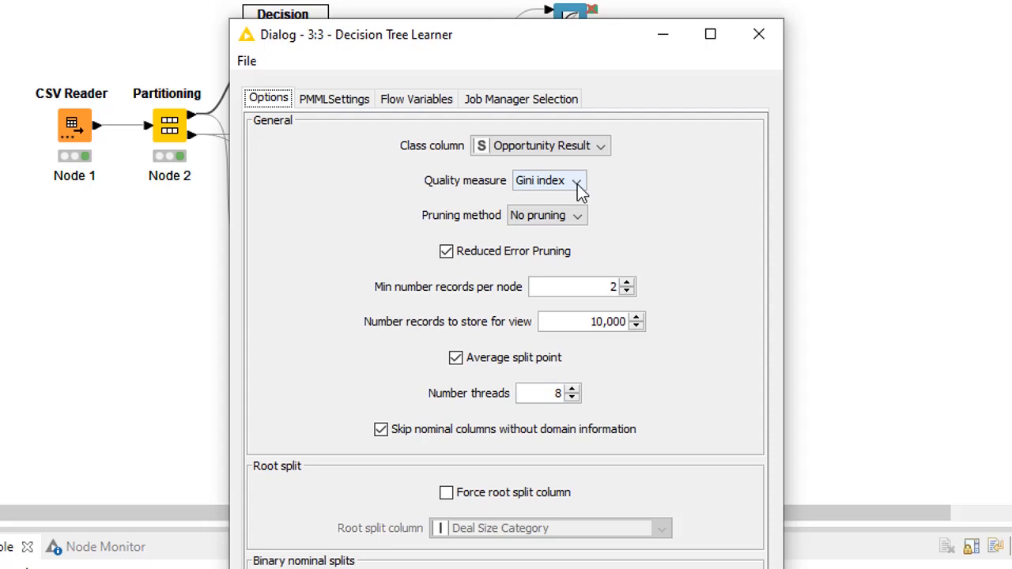
left_click(672, 568)
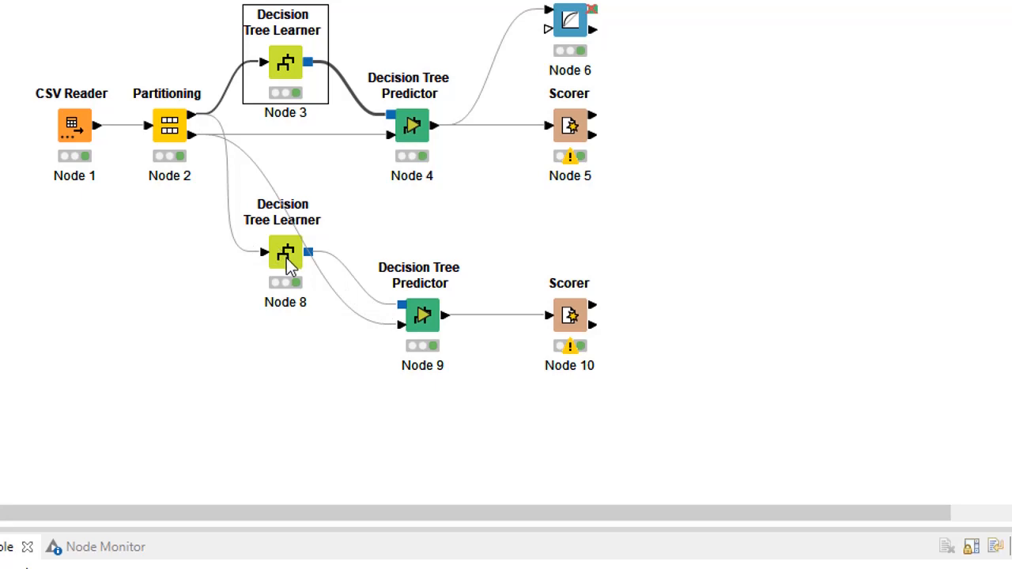
double_click(286, 258)
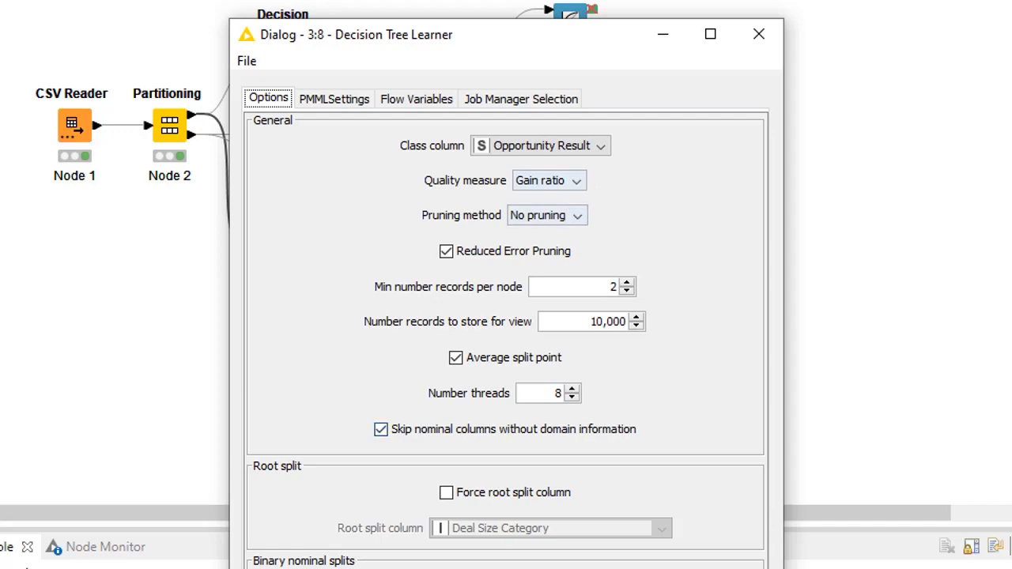
left_click(669, 565)
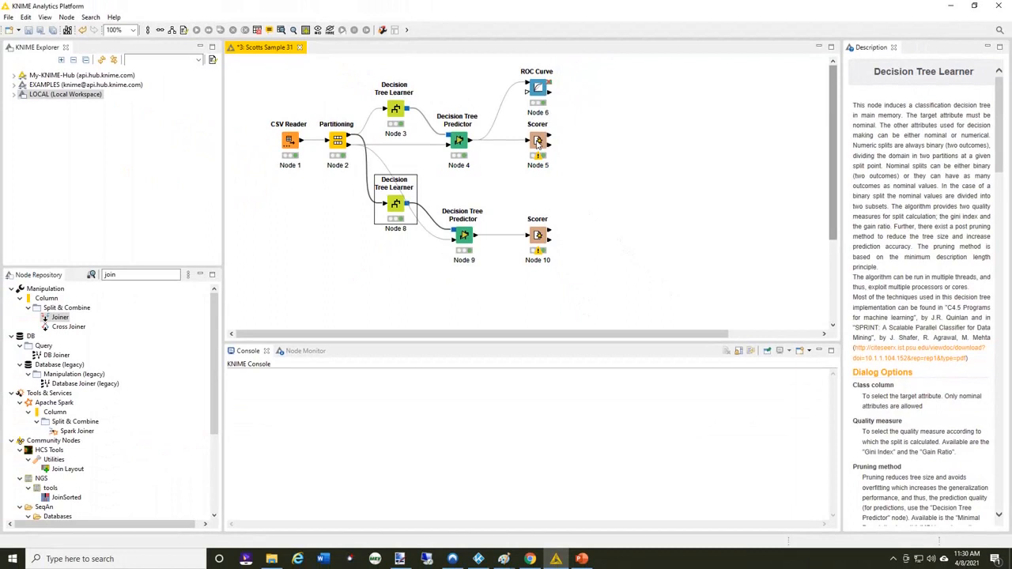
Step: Compare the accuracy statistics of the Scorer nodes Node 5 and Node 10, focusing on sensitivity for Won, and close both tables
left_click(538, 143)
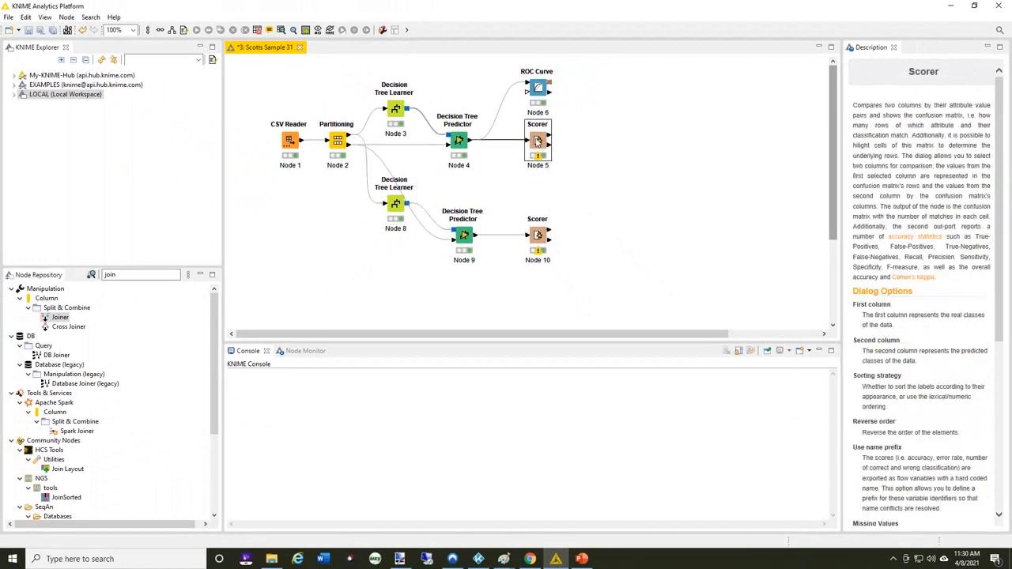
right_click(538, 142)
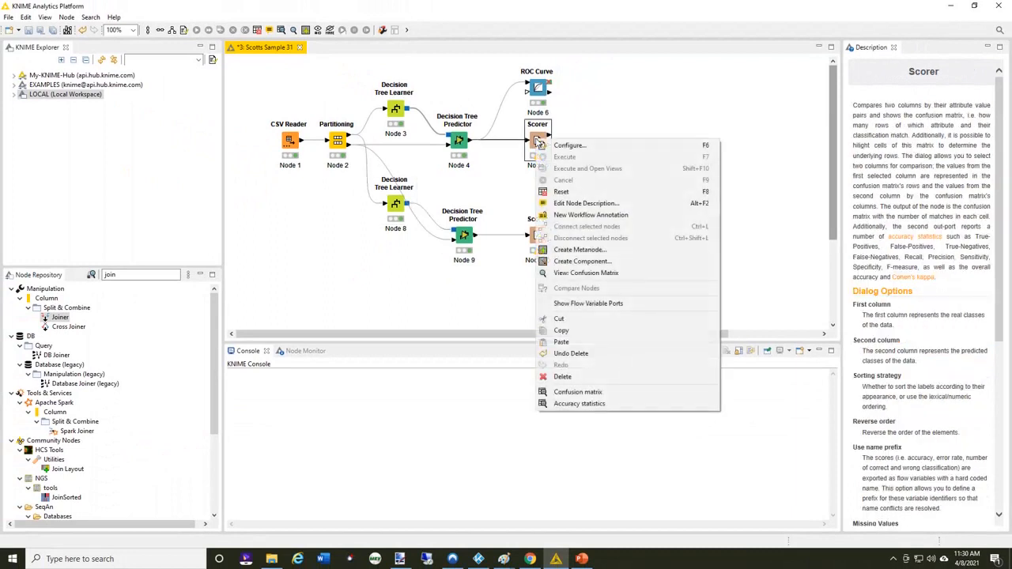
left_click(579, 404)
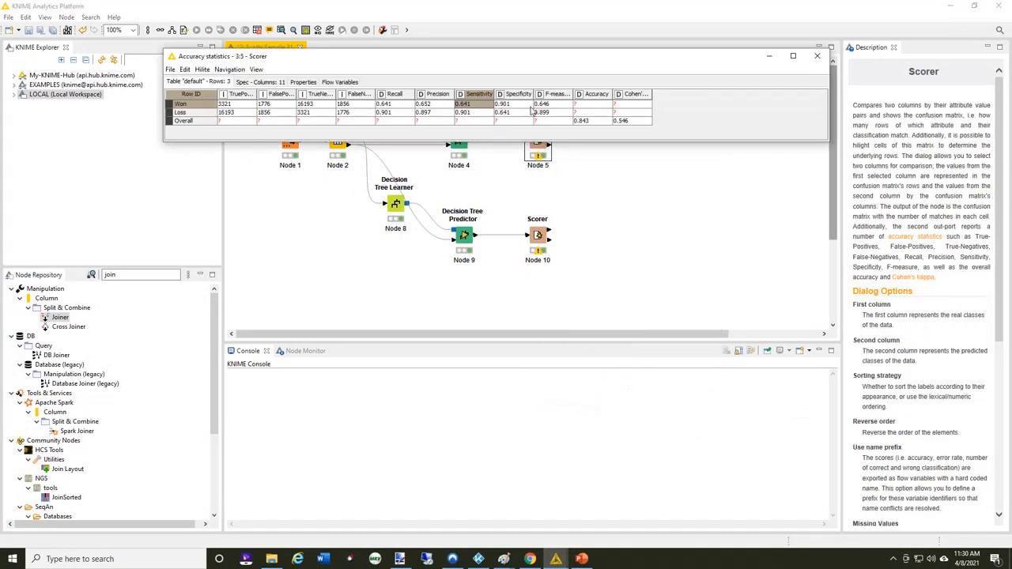
right_click(540, 236)
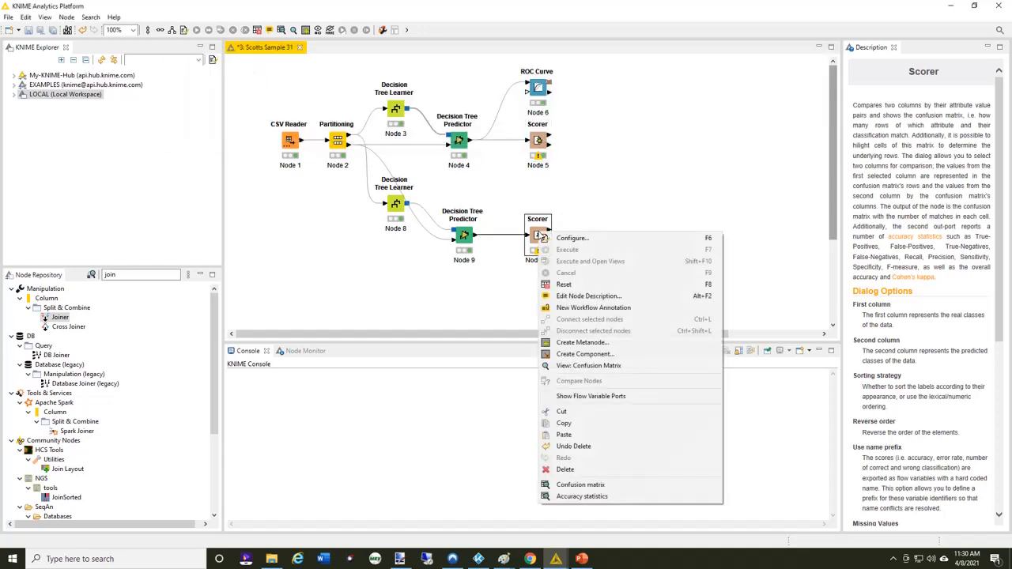
left_click(599, 501)
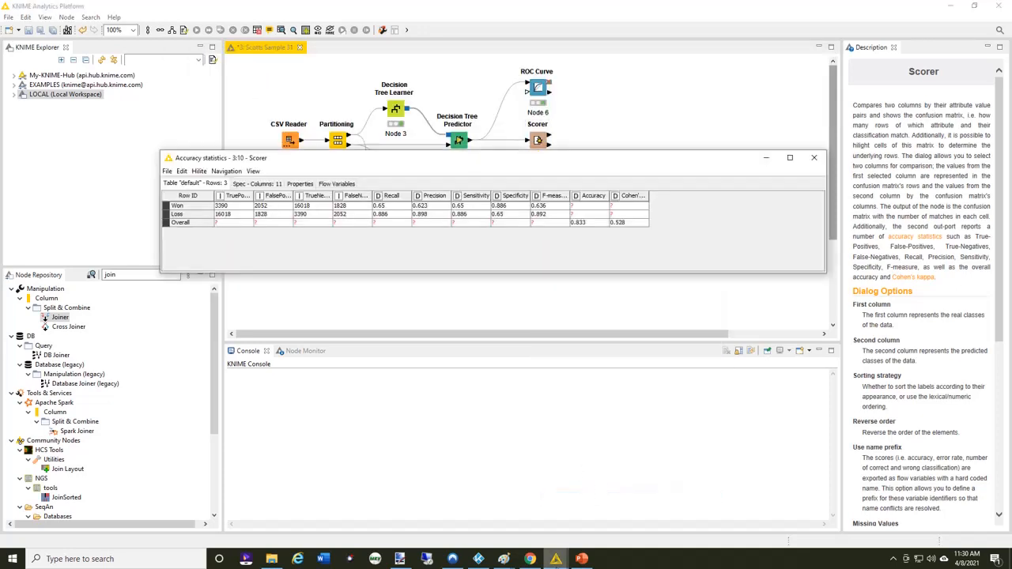
mouse_move(556, 559)
left_click(568, 503)
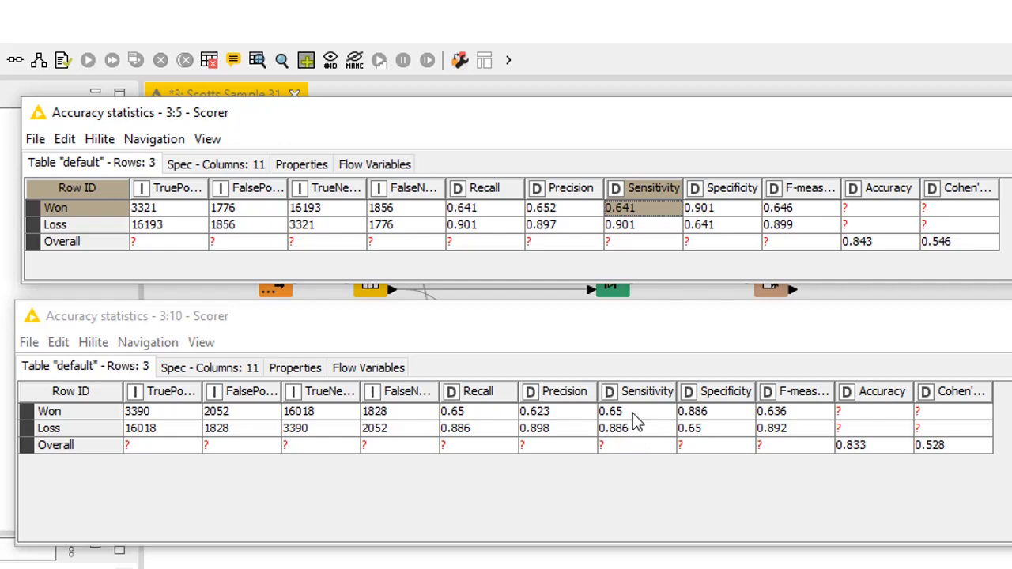
left_click(633, 412)
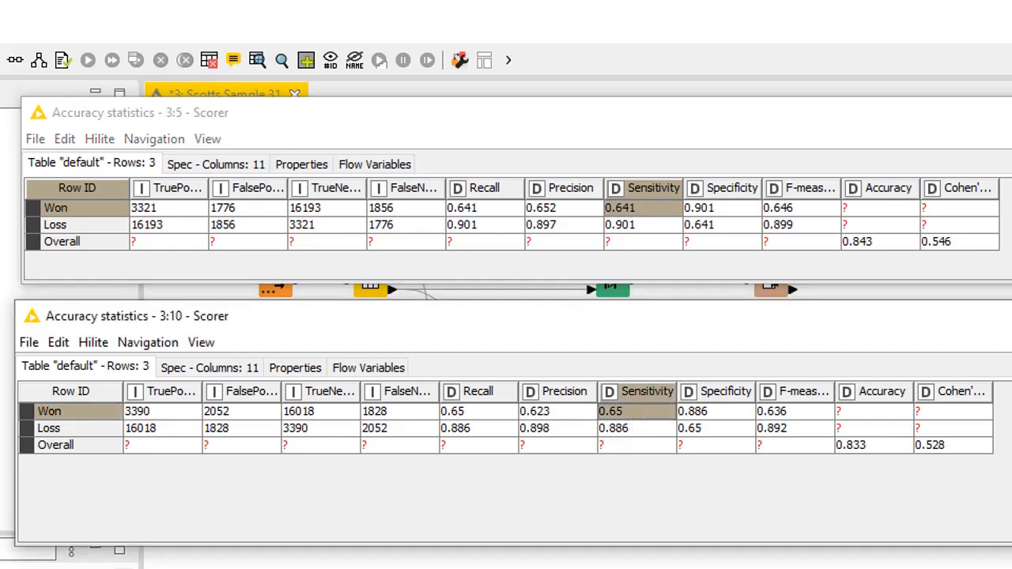
key("alt+F4")
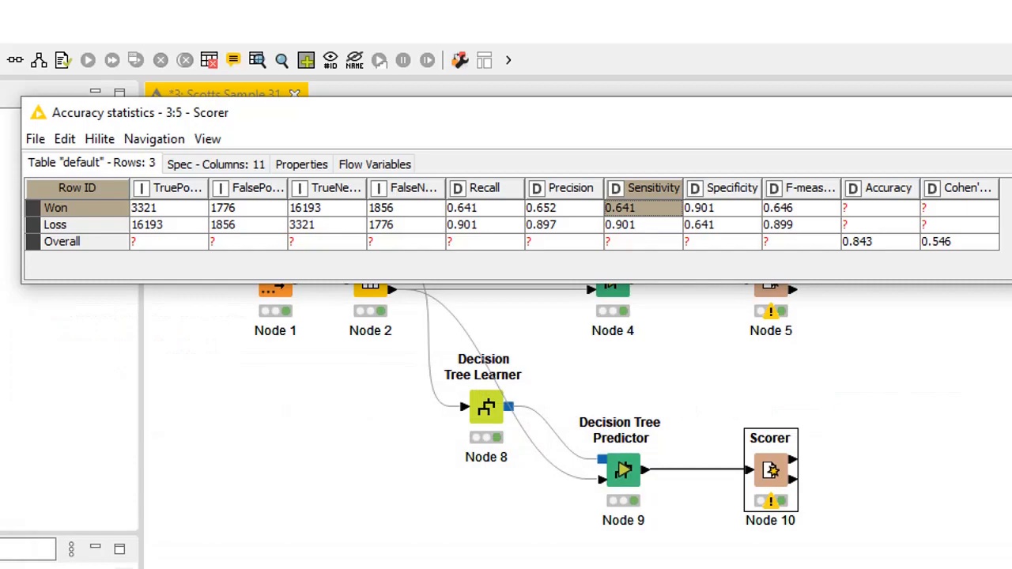
key("alt+F4")
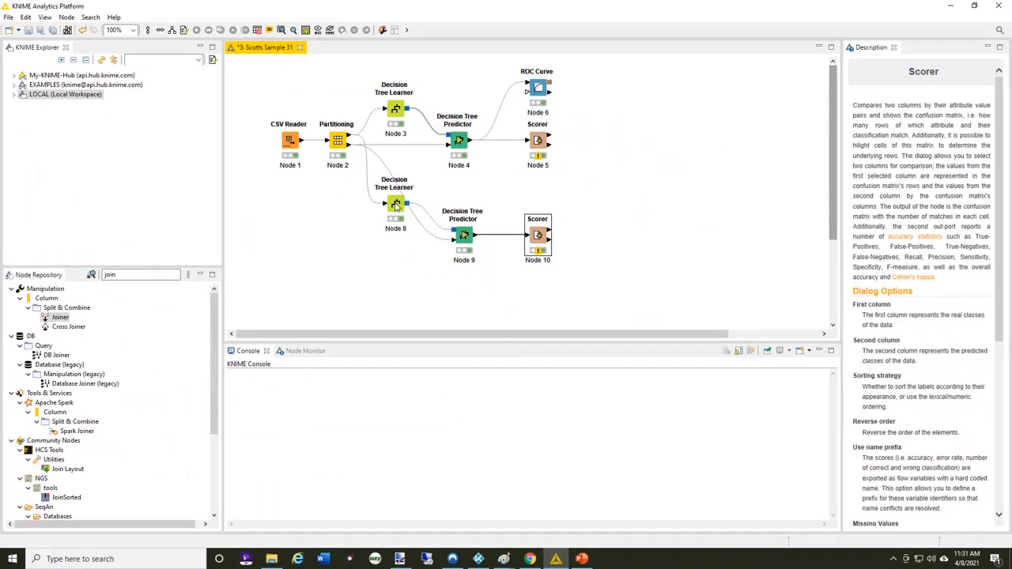
Step: Examine the pruning method options of Decision Tree Learner Node 8 and leave its configuration without saving changes
double_click(396, 204)
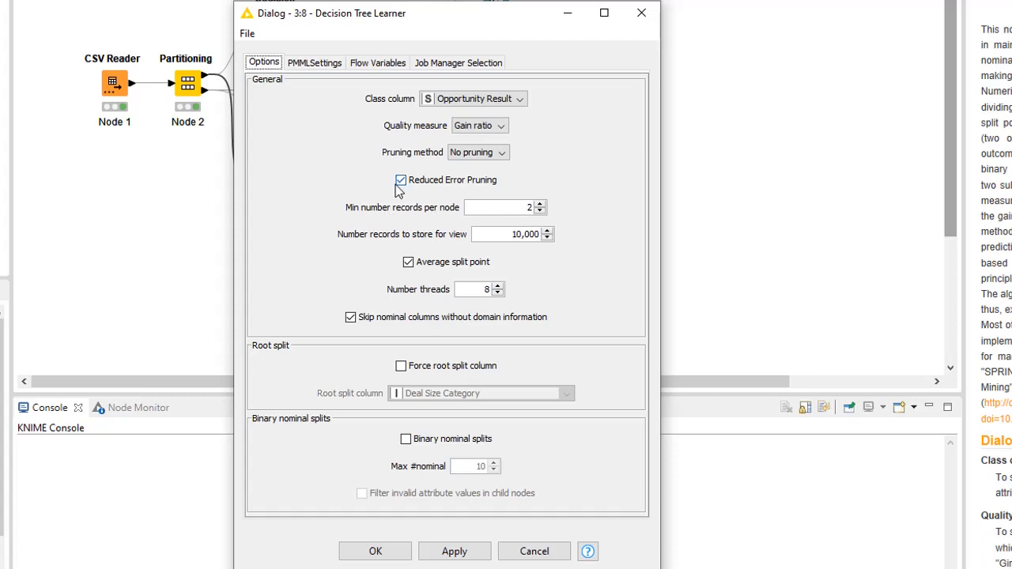
left_click(500, 156)
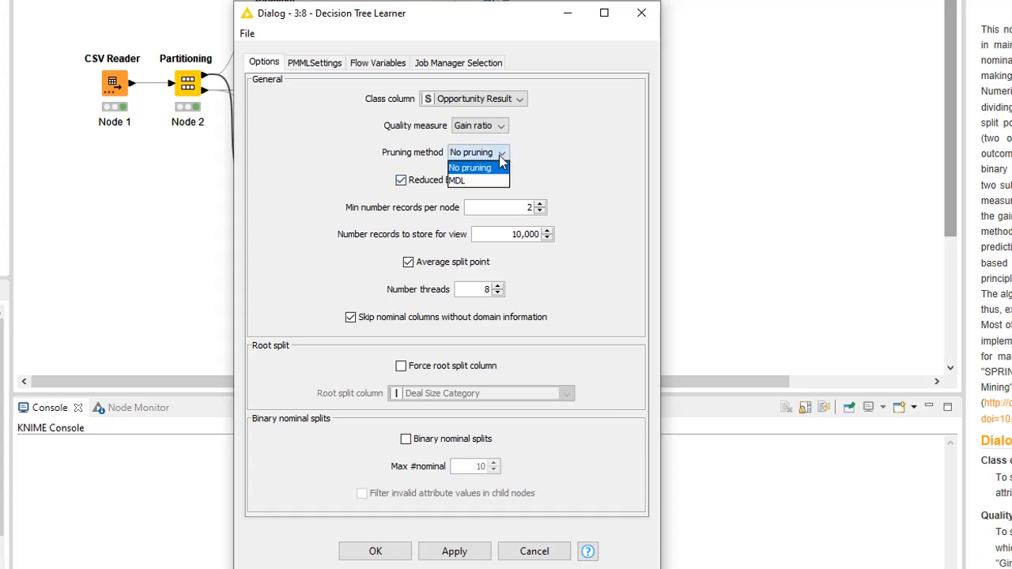
left_click(556, 133)
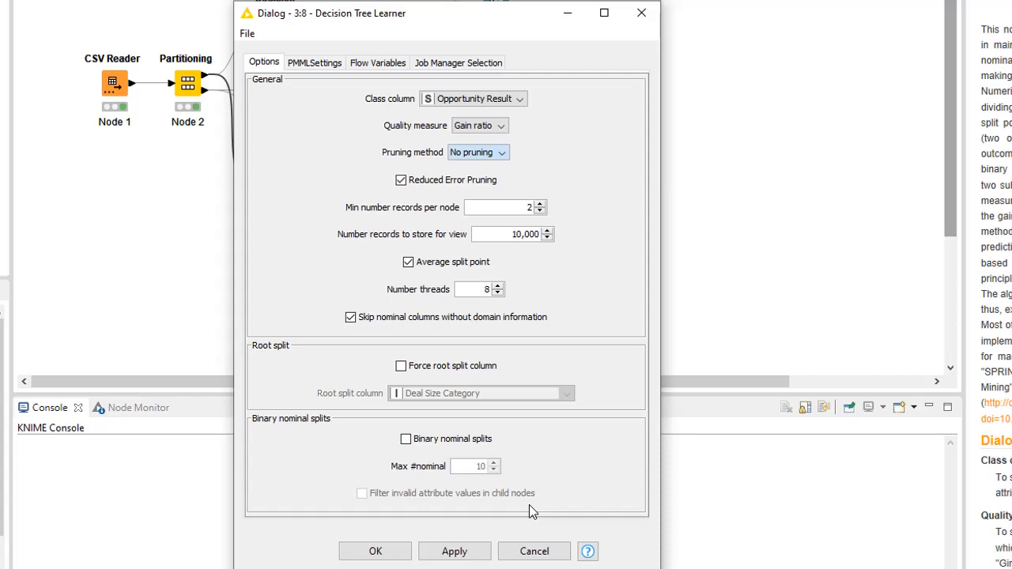
left_click(541, 556)
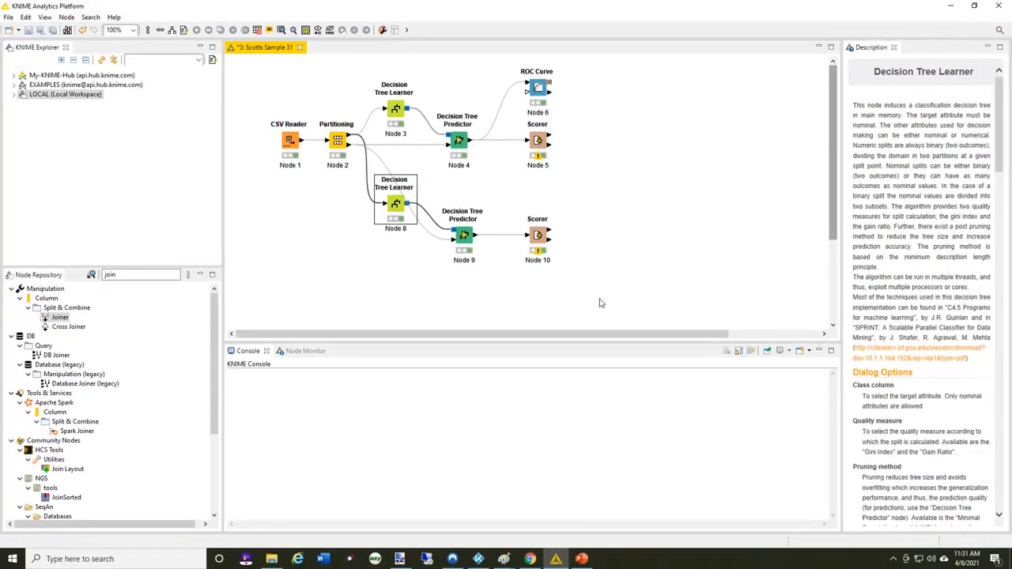